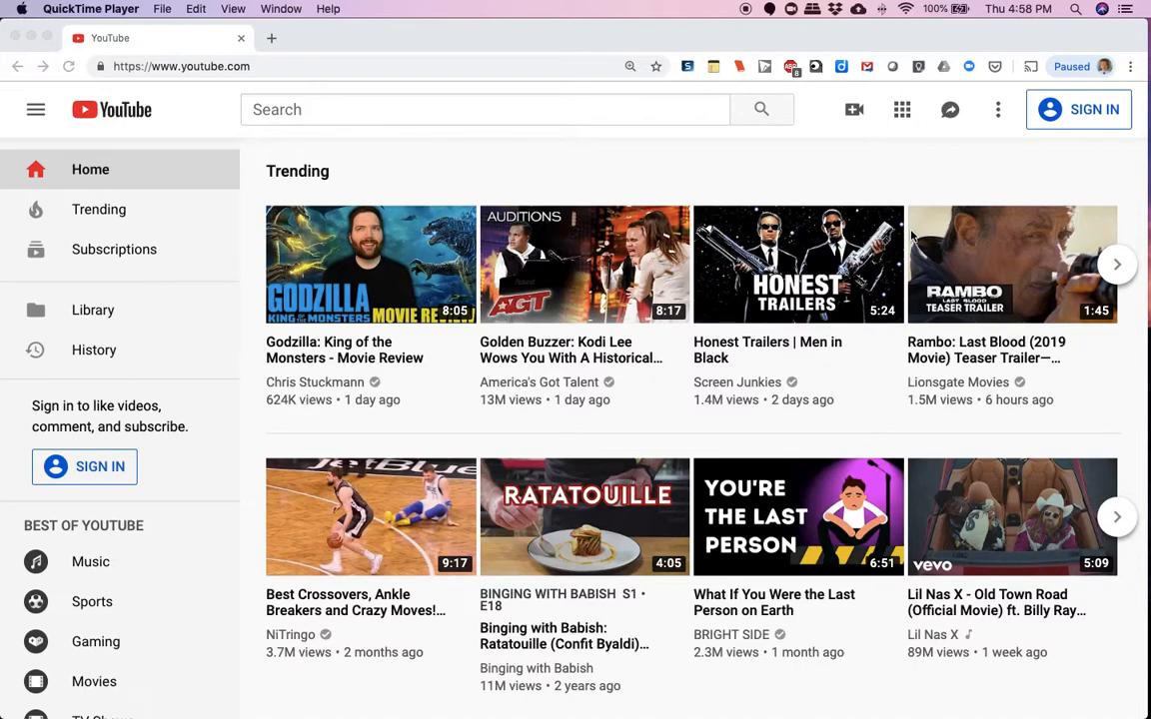
Sign in with the Appalachia Regional Comprehensive Center account, submitting the prefilled account password
left_click(1084, 116)
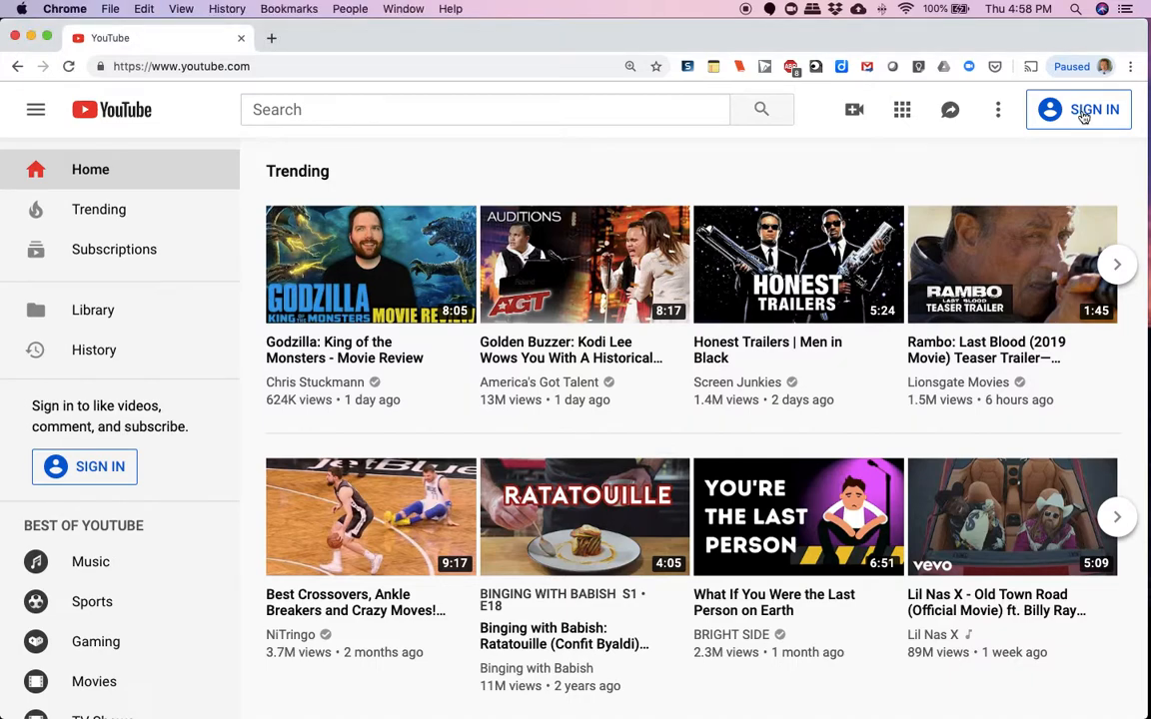
left_click(1084, 116)
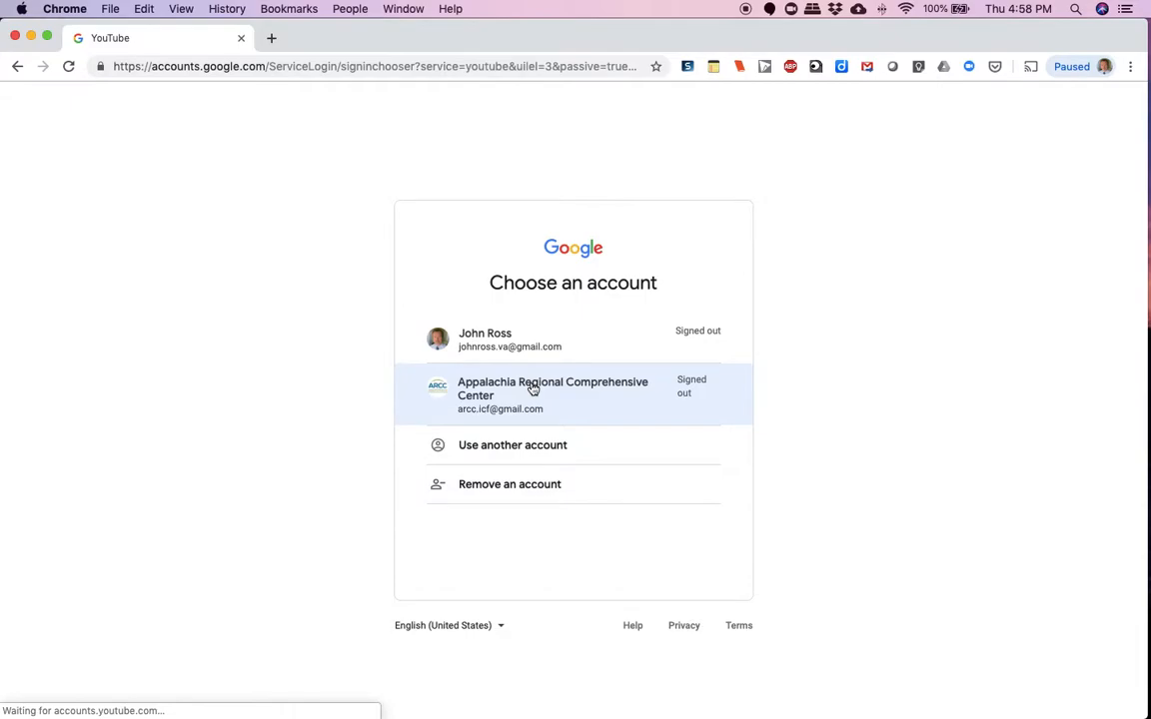
left_click(532, 388)
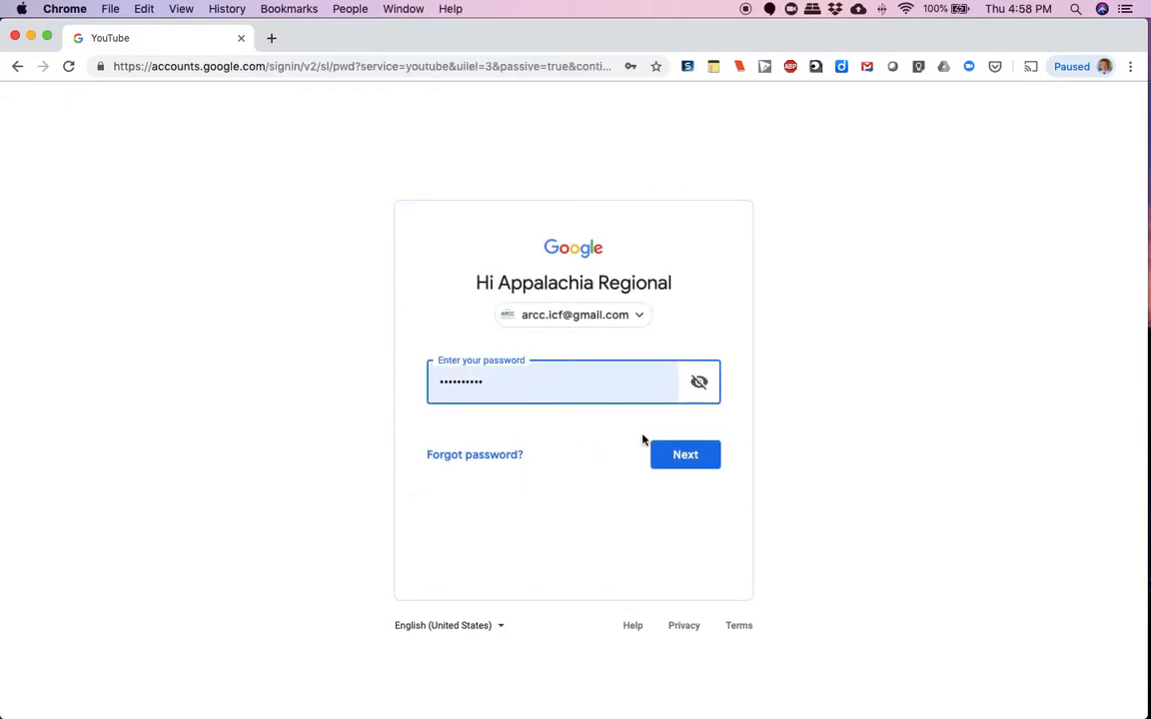
left_click(693, 457)
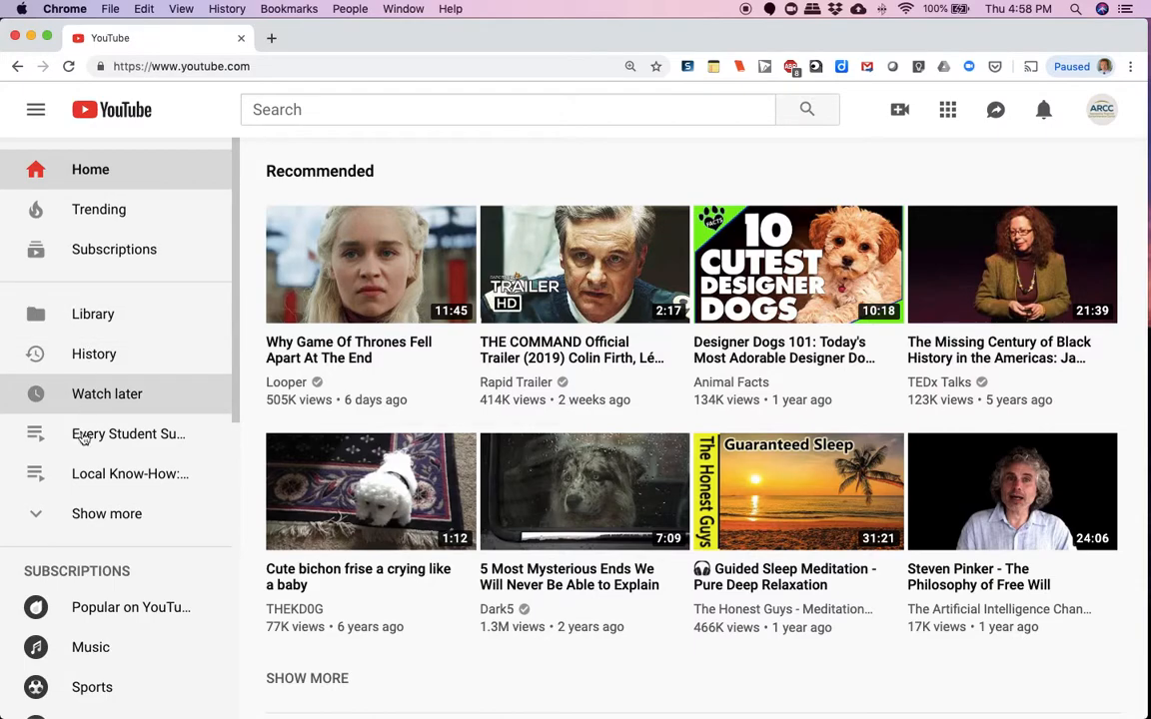
Open the Social and Personal Competencies playlist from the Library and pause its first video
left_click(35, 109)
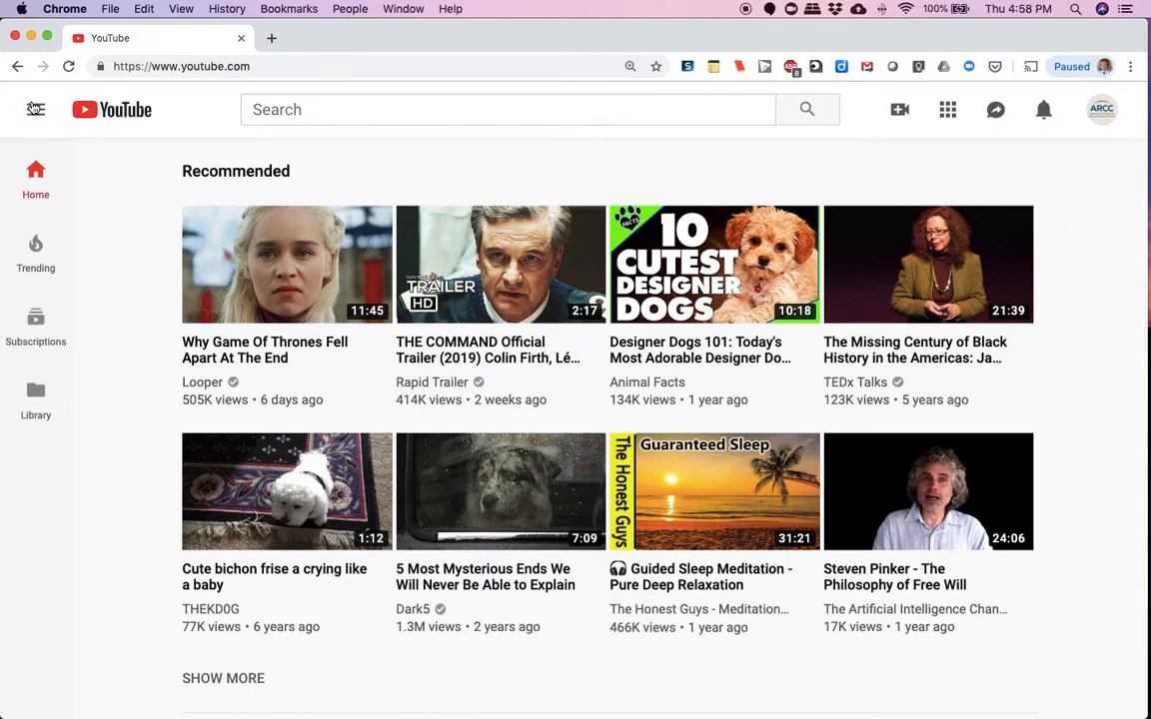
left_click(35, 109)
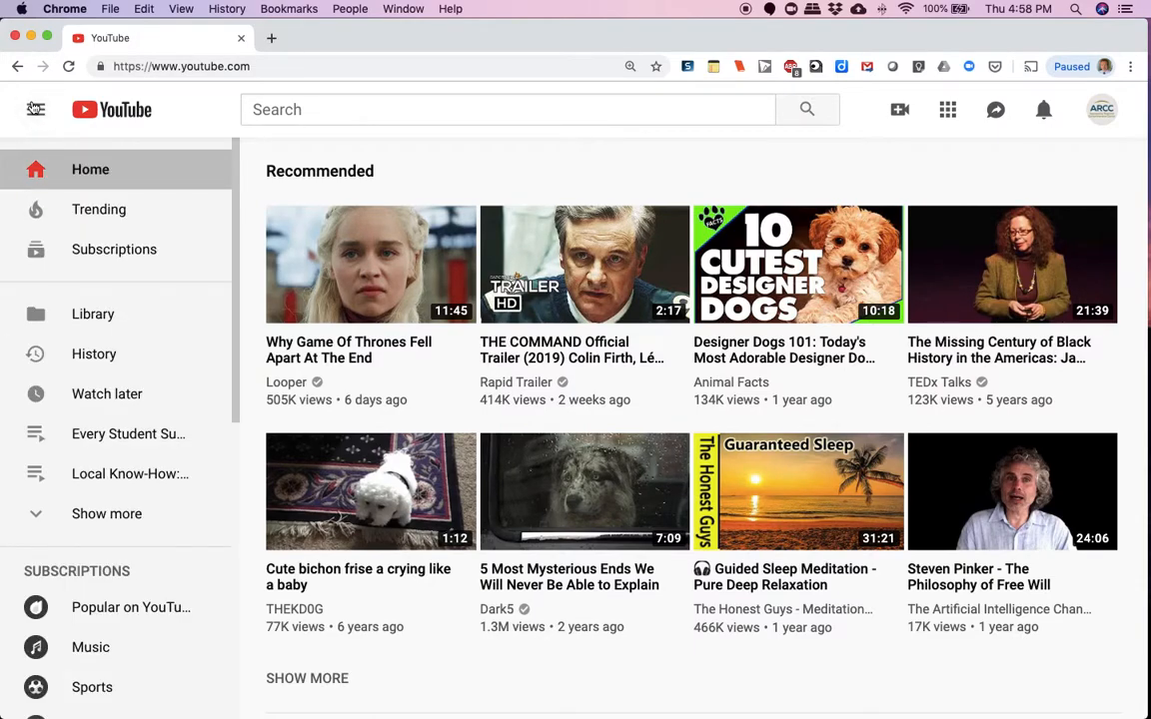
left_click(82, 316)
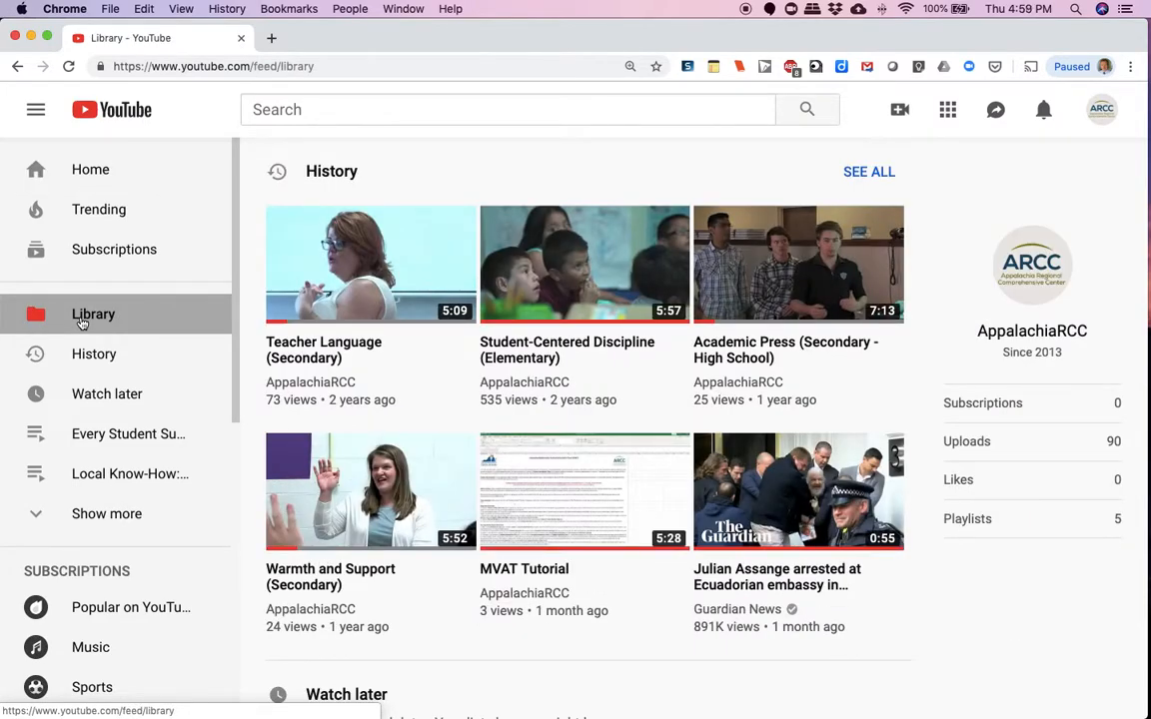
scroll(643, 419, "down", 5)
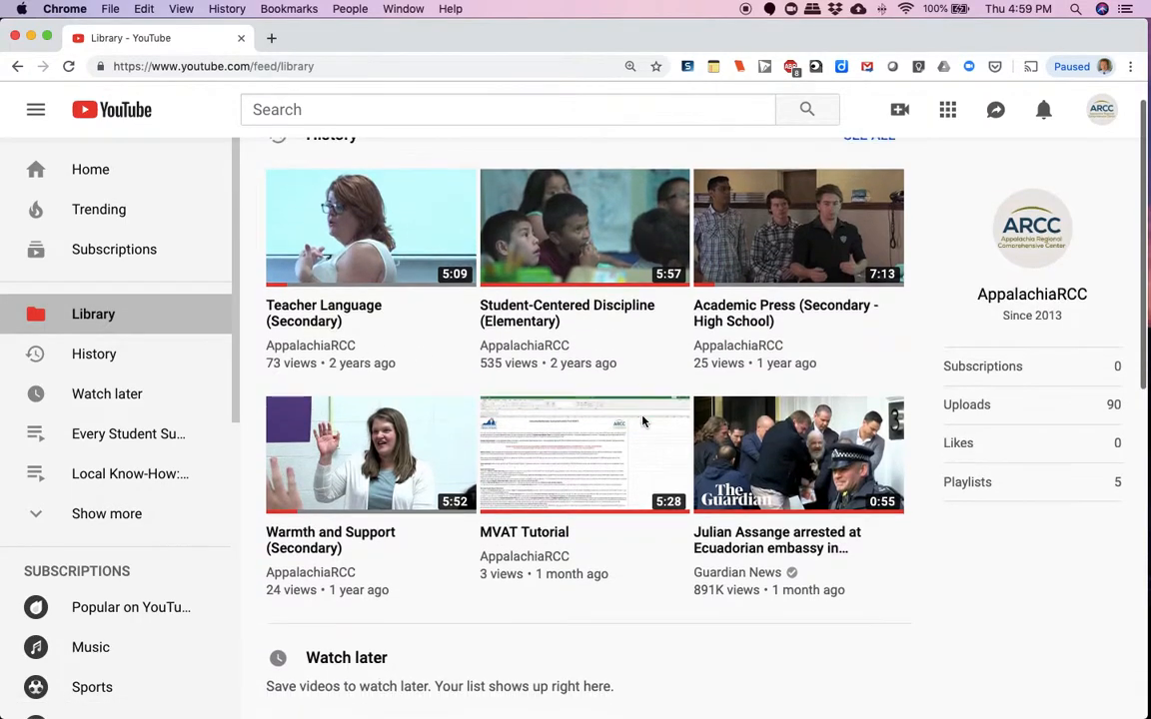
scroll(643, 421, "up", 5)
scroll(642, 422, "down", 4)
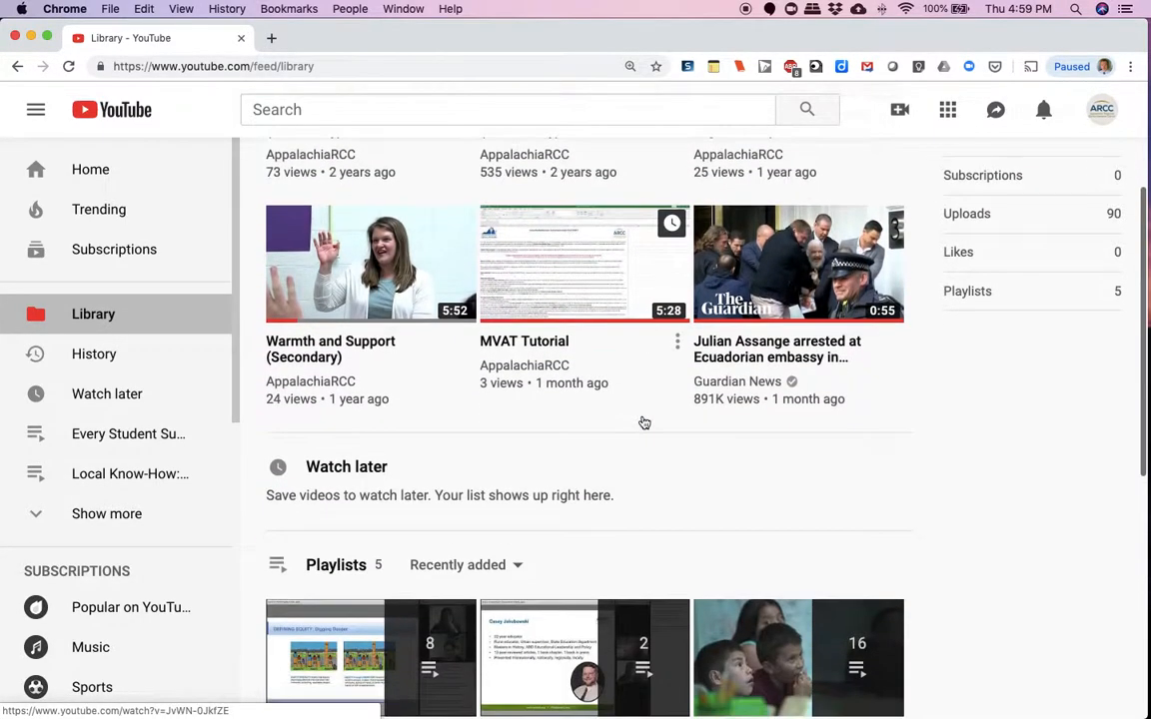
scroll(642, 421, "down", 3)
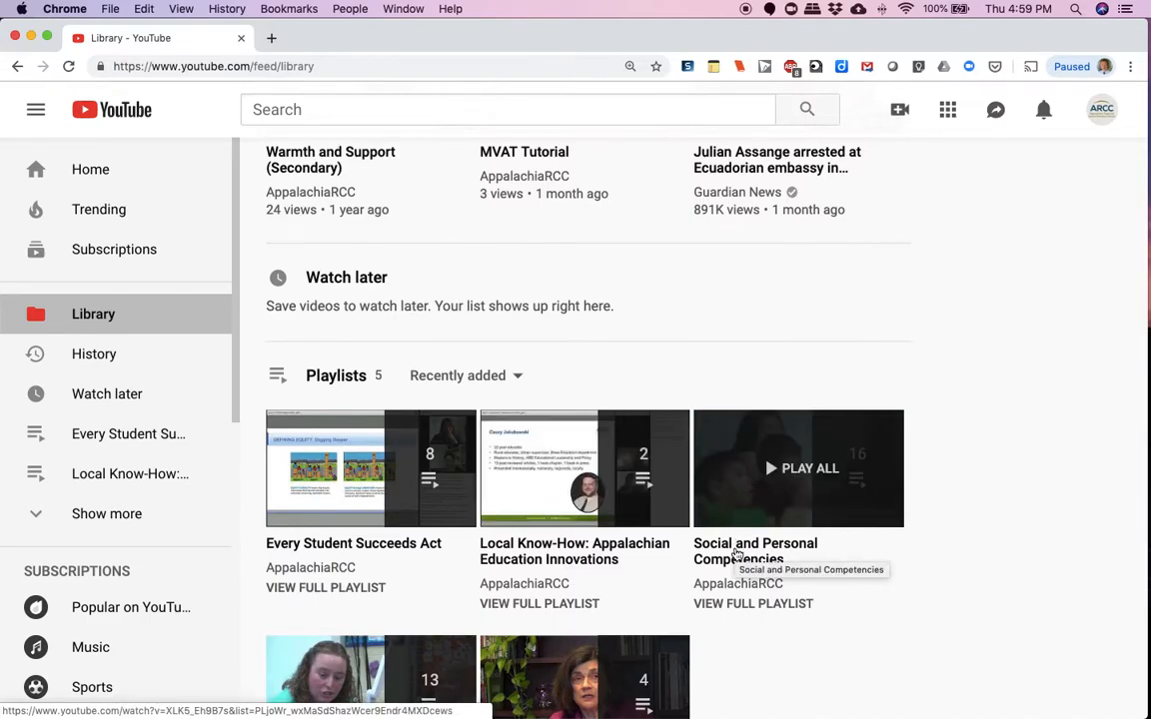
left_click(737, 553)
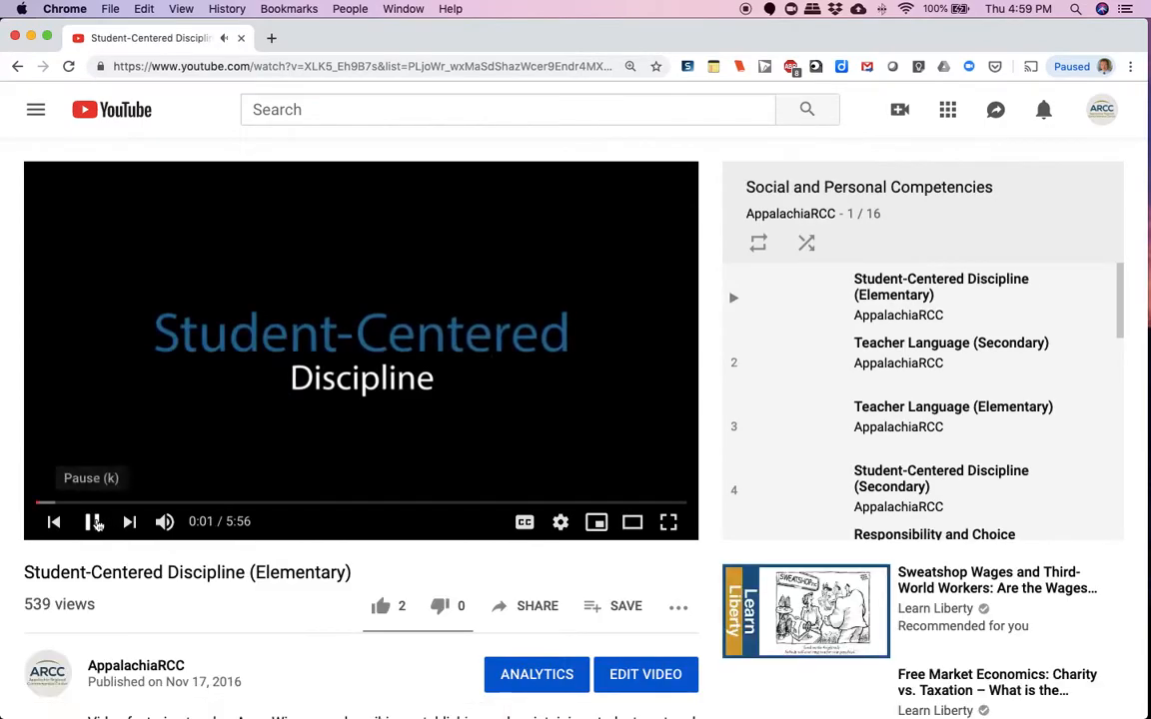
left_click(93, 520)
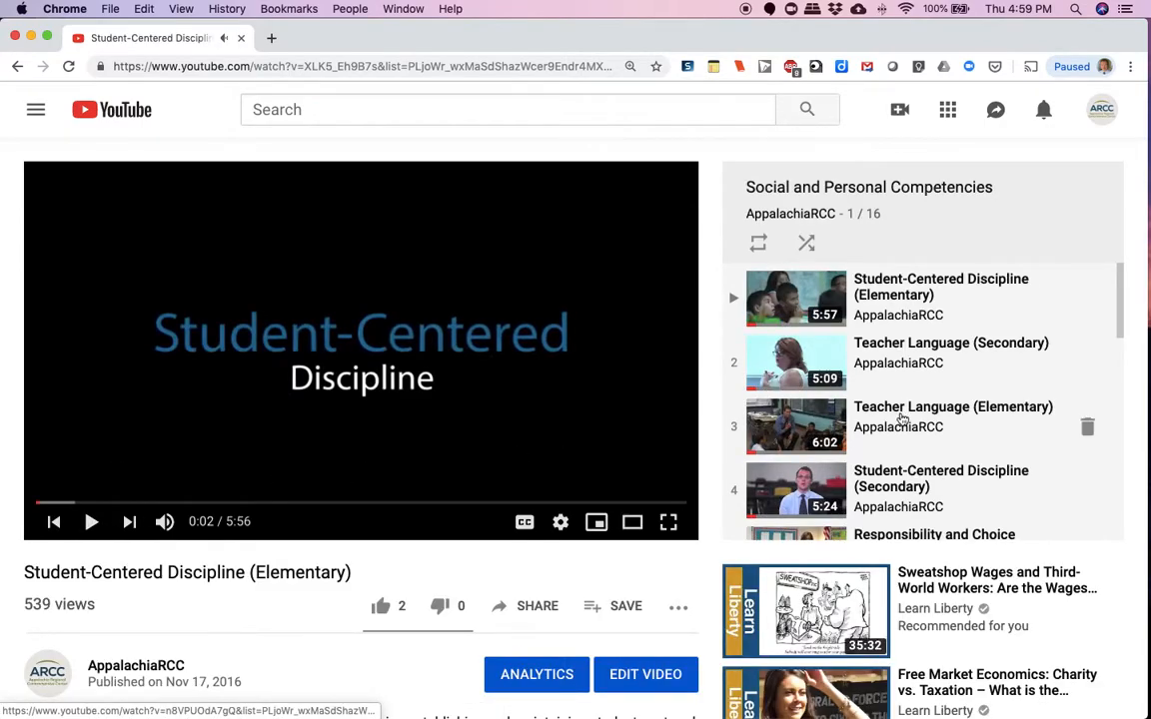
Play and pause the playlist's Teacher Language (Elementary) video, and open that video for editing
left_click(902, 420)
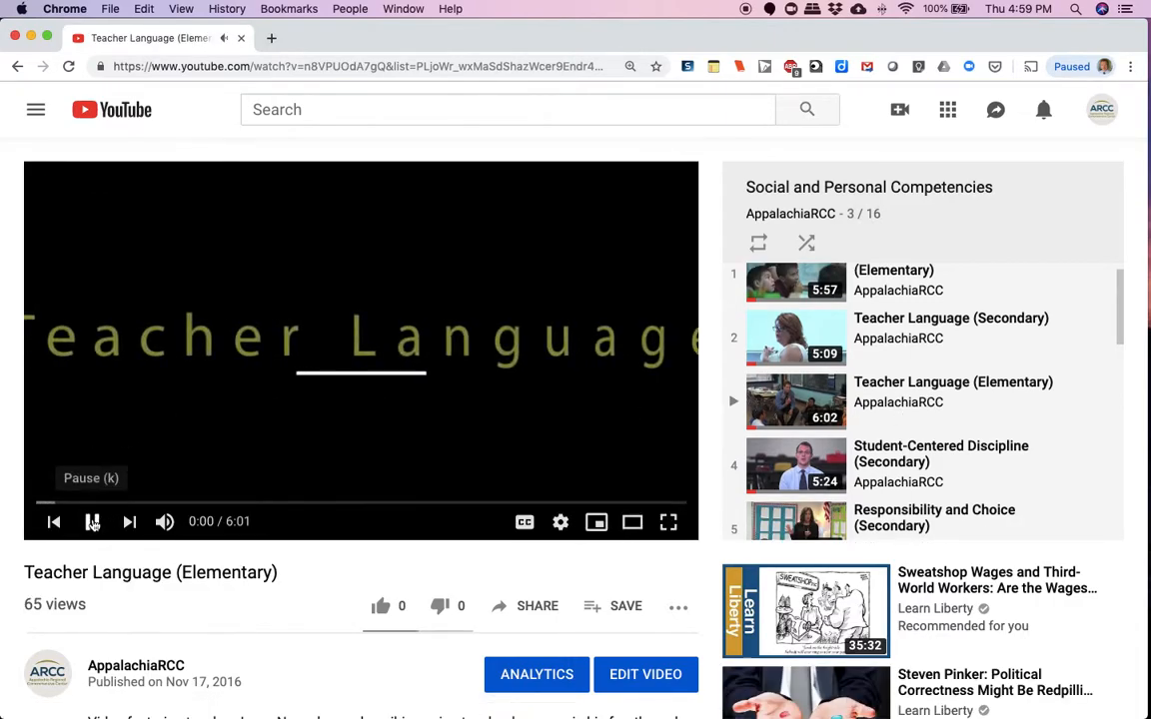
left_click(92, 521)
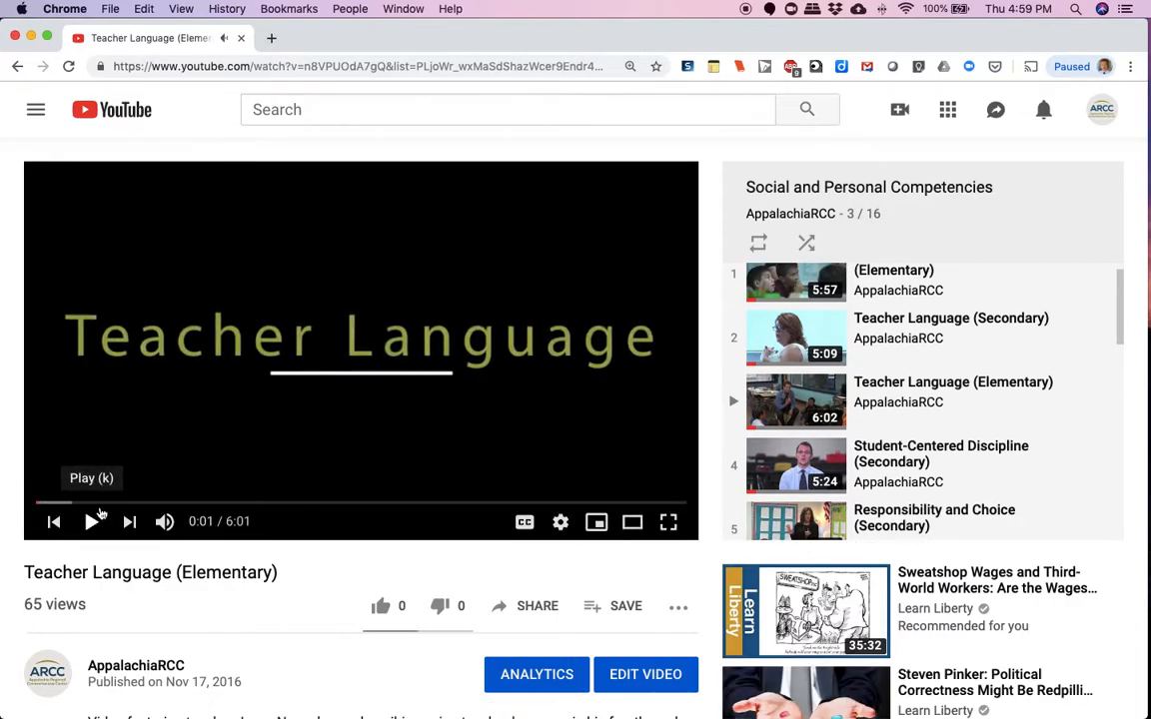
left_click(647, 677)
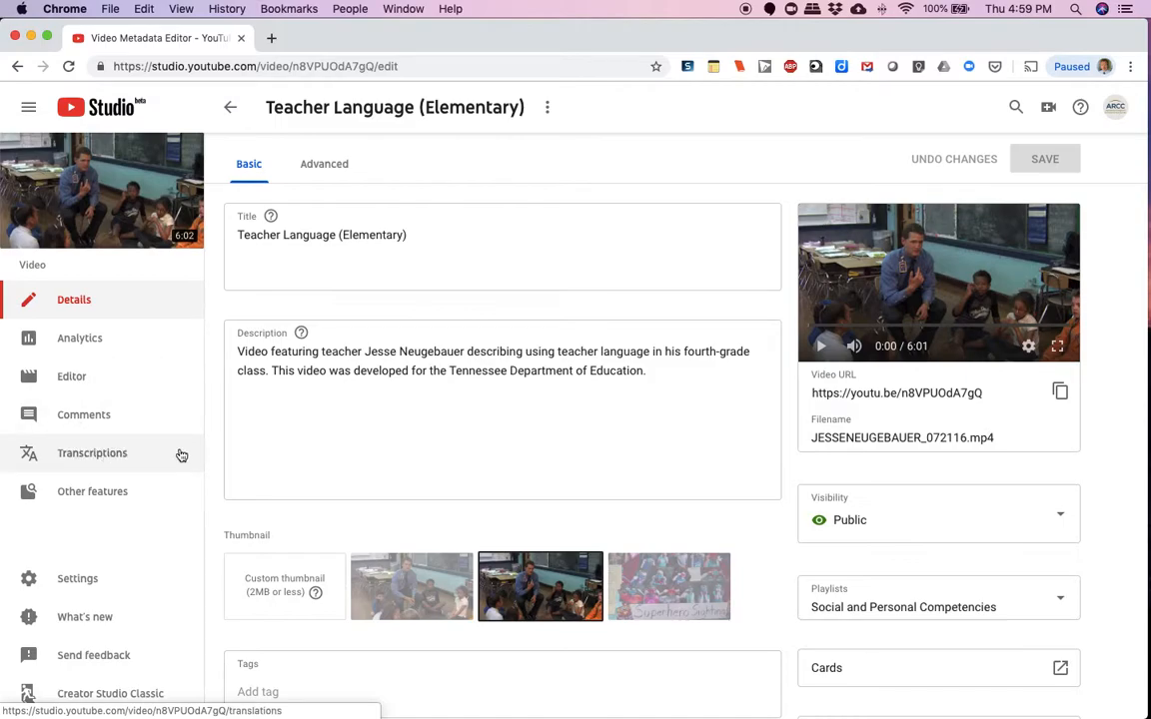
Set the video's language to English in its transcriptions, keeping it as the default for the channel
left_click(94, 458)
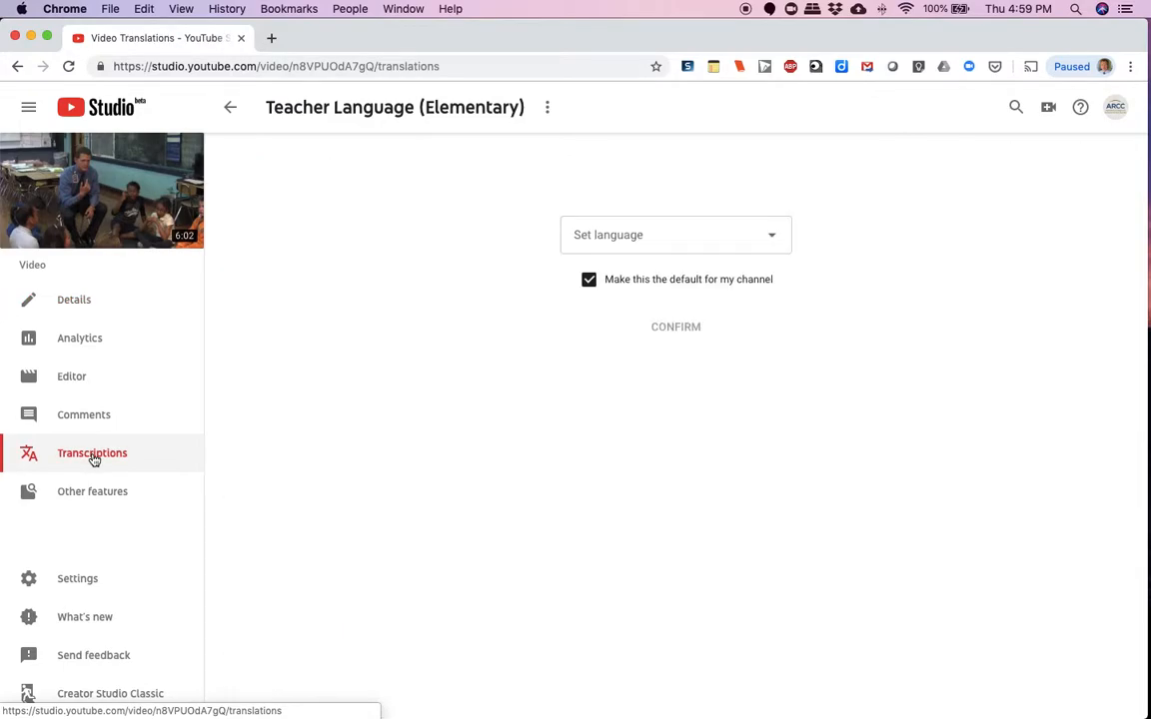
left_click(674, 238)
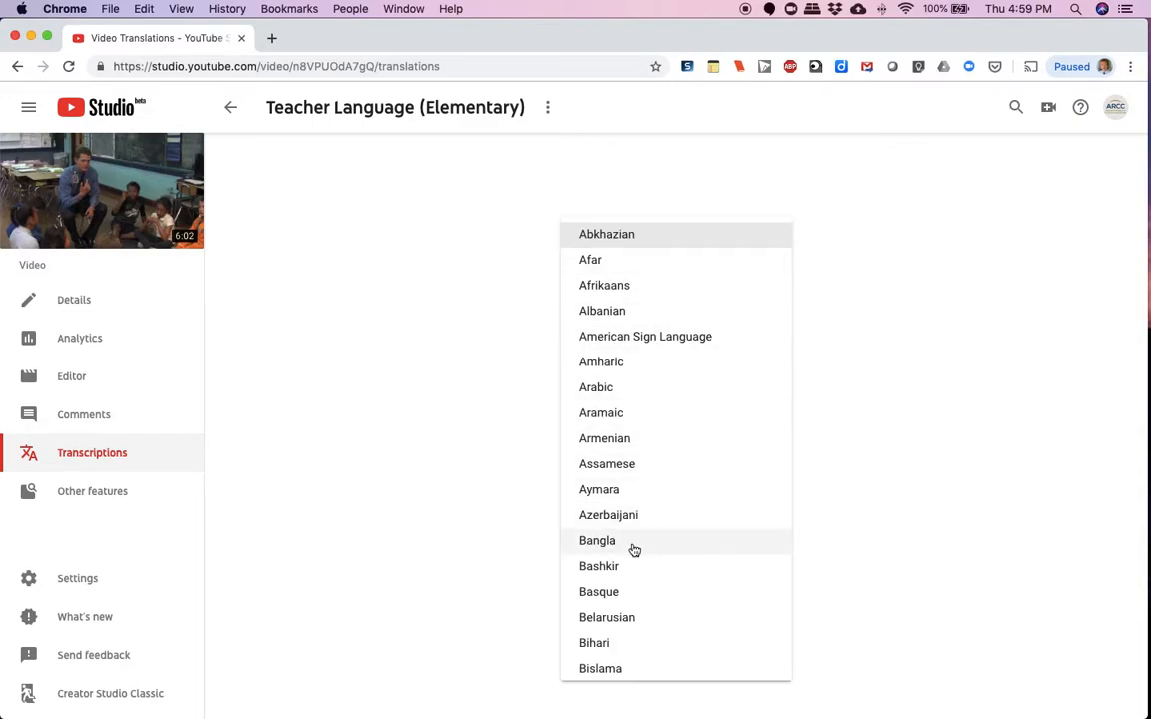
scroll(634, 547, "down", 5)
scroll(635, 548, "down", 5)
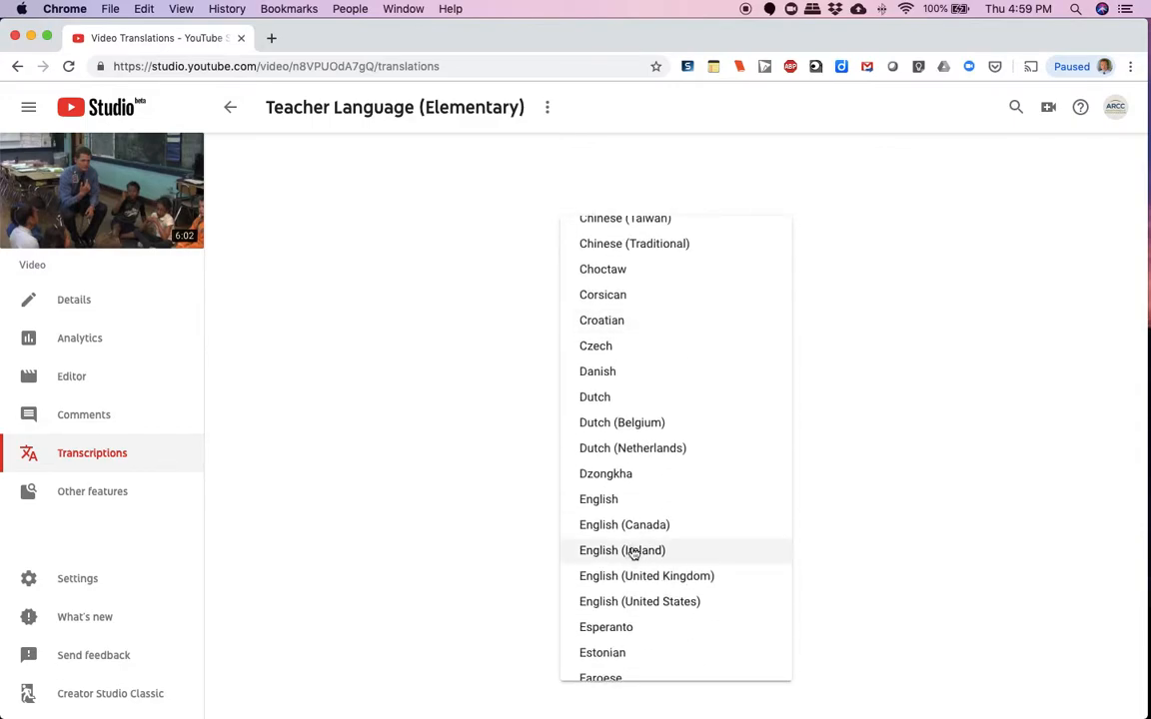
left_click(602, 500)
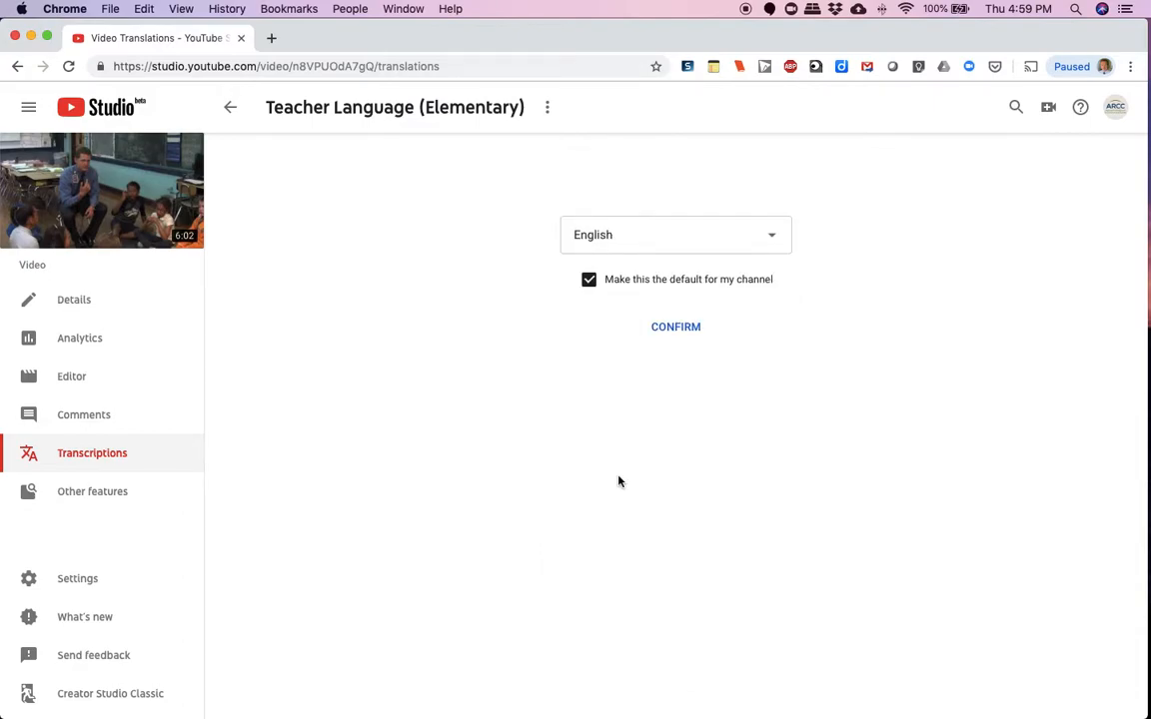
left_click(677, 329)
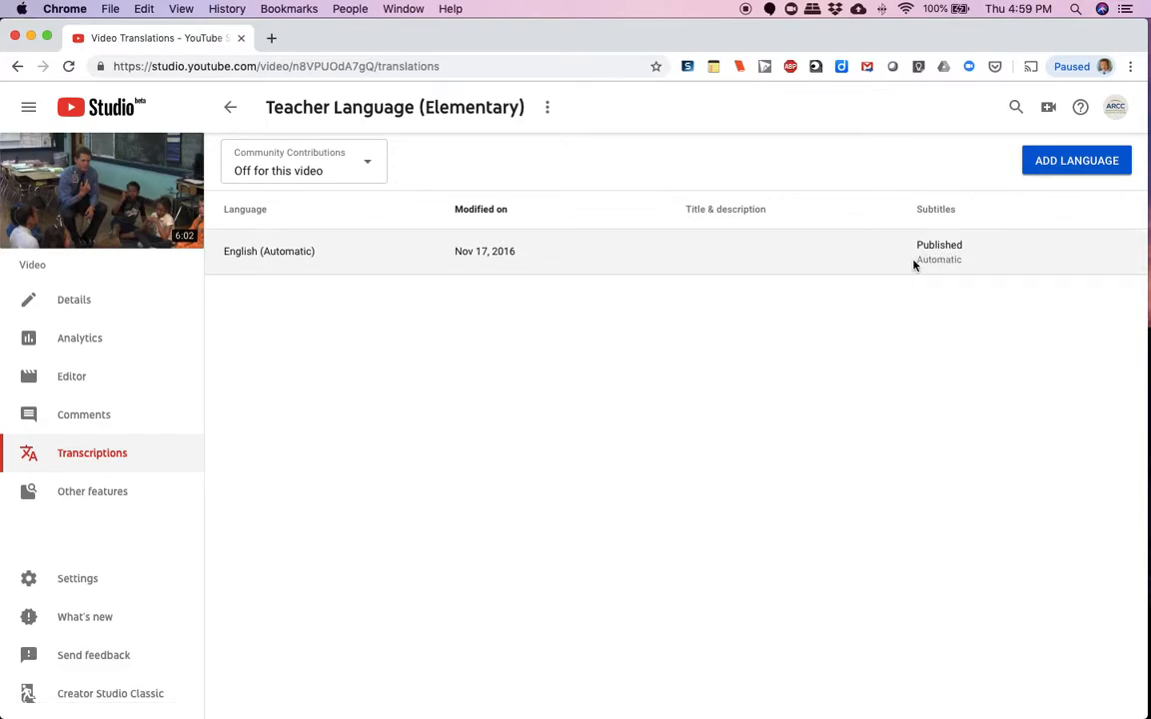
Open the published automatic English subtitles of the video and start editing them
mouse_move(975, 250)
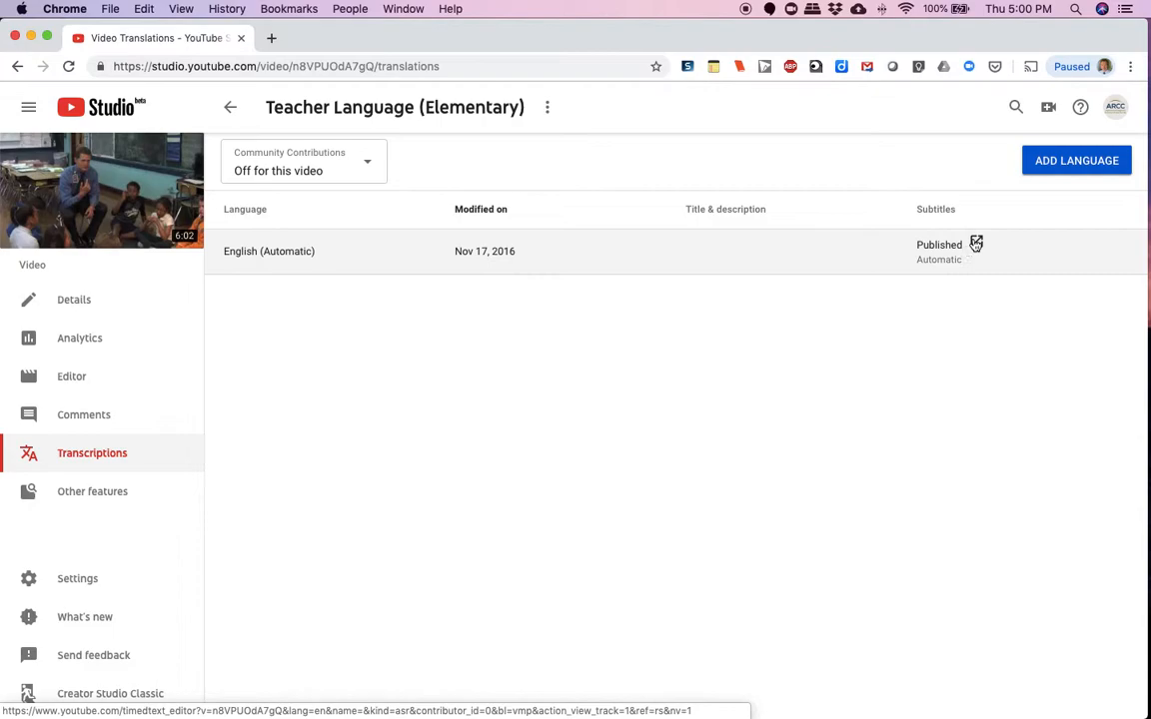
left_click(976, 243)
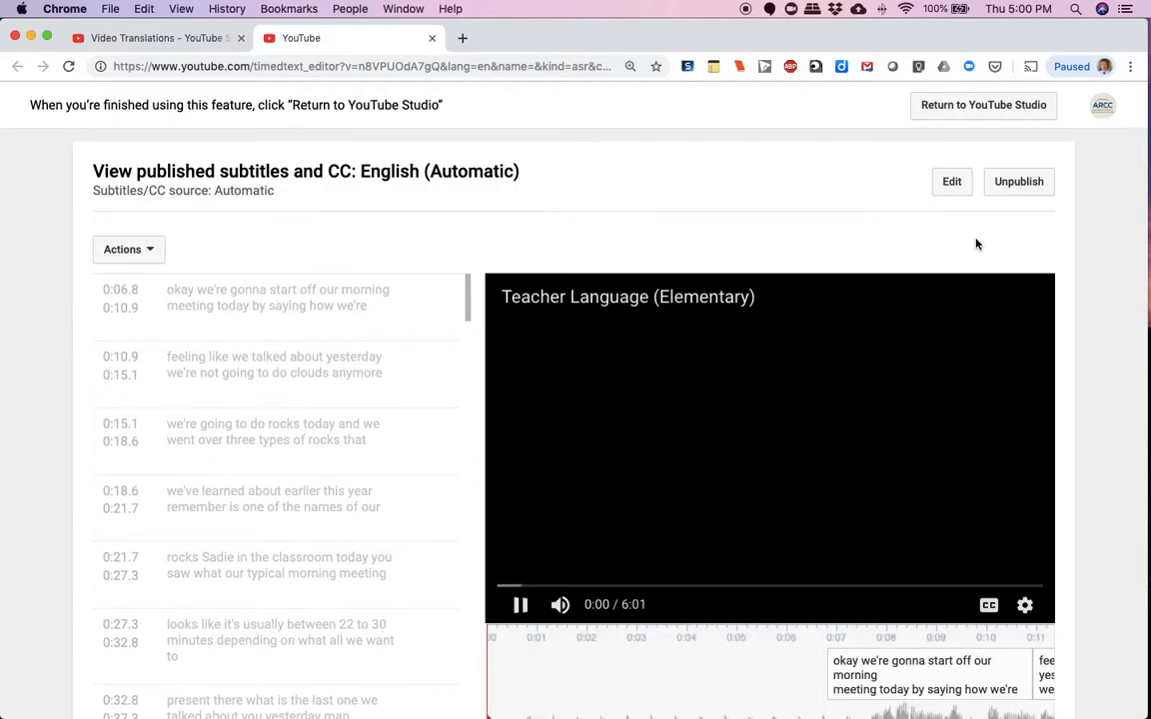
left_click(951, 184)
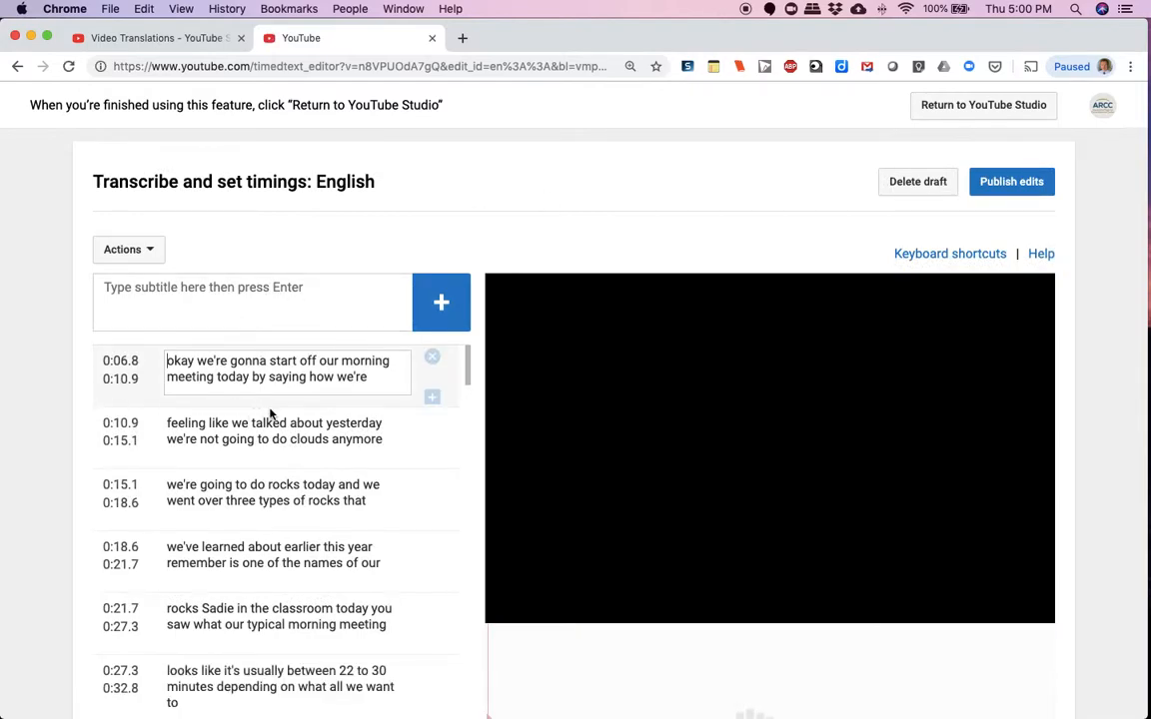
Examine the subtitle lines between 0:48 and 1:13 against the matching moments of the video
scroll(267, 365, "down", 5)
scroll(267, 367, "down", 6)
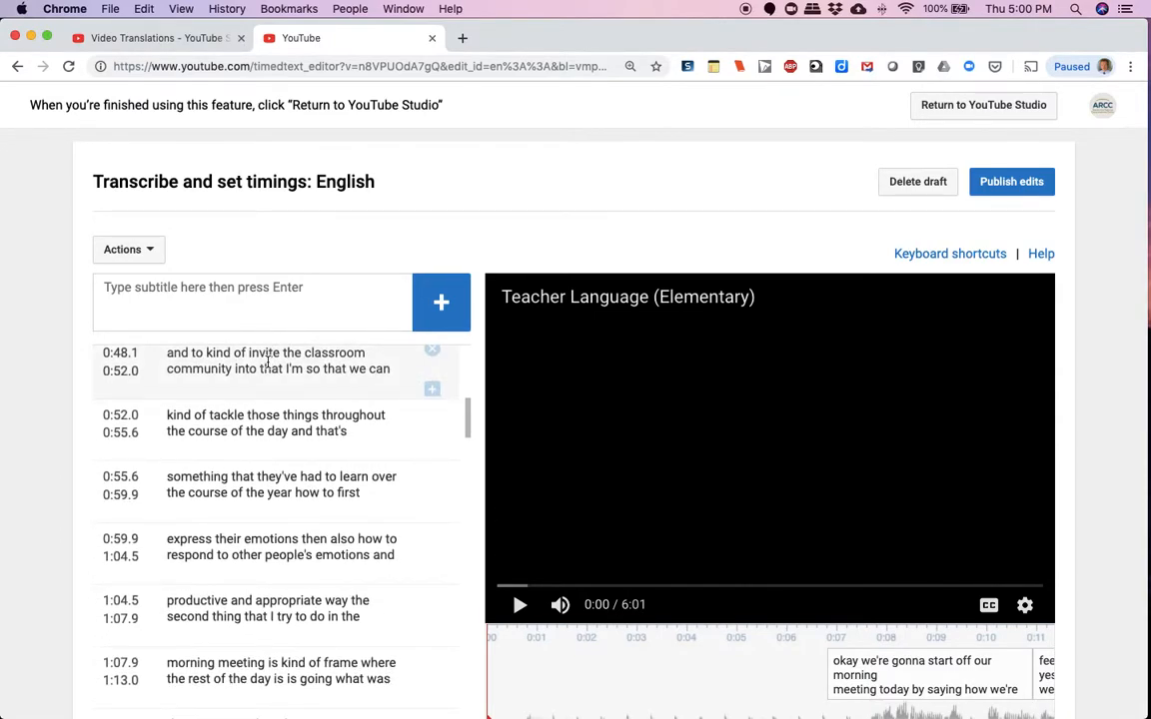
left_click(250, 425)
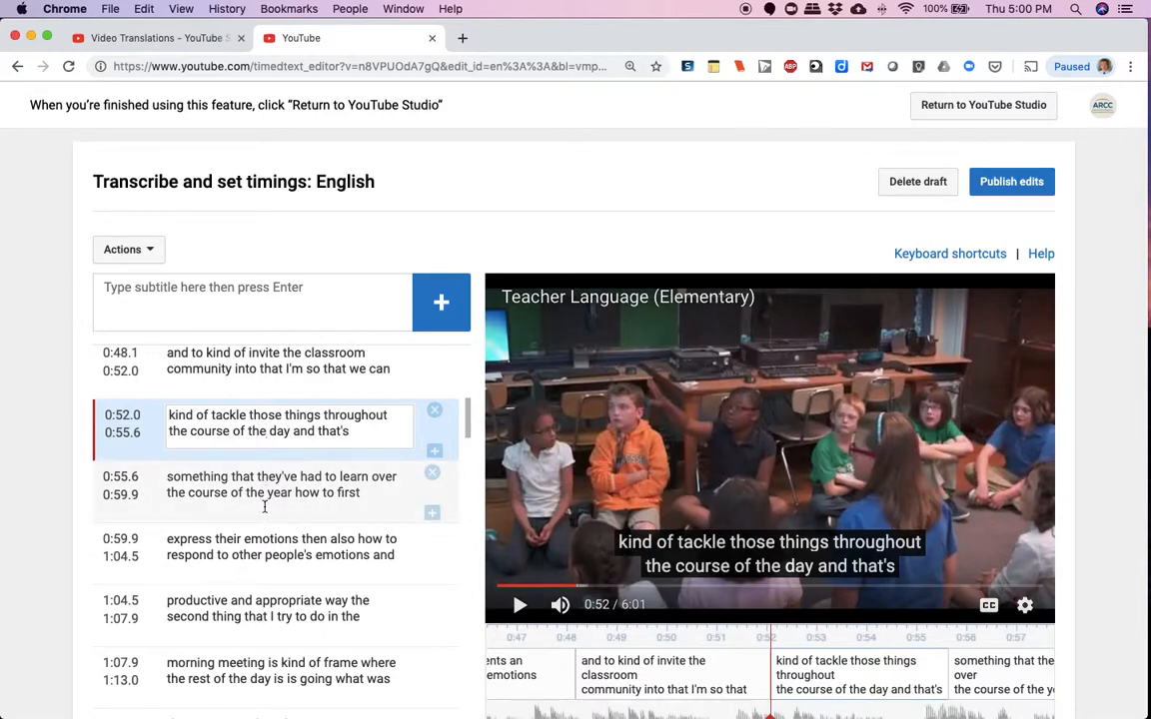
left_click(264, 507)
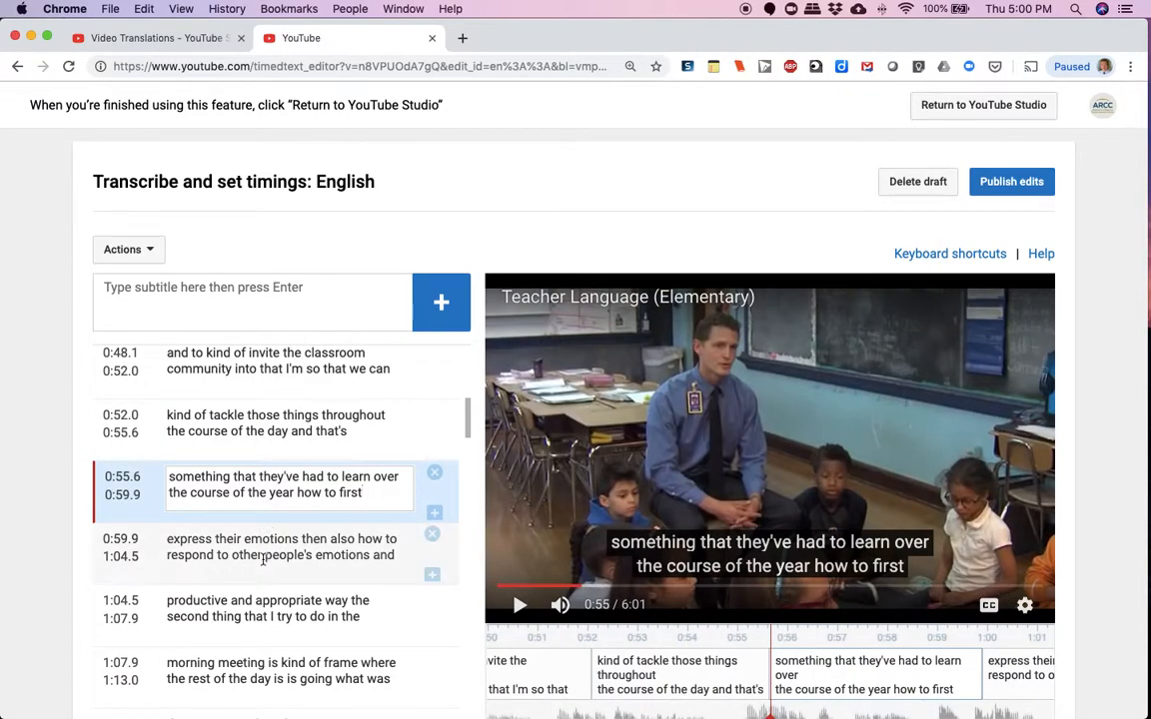
left_click(240, 540)
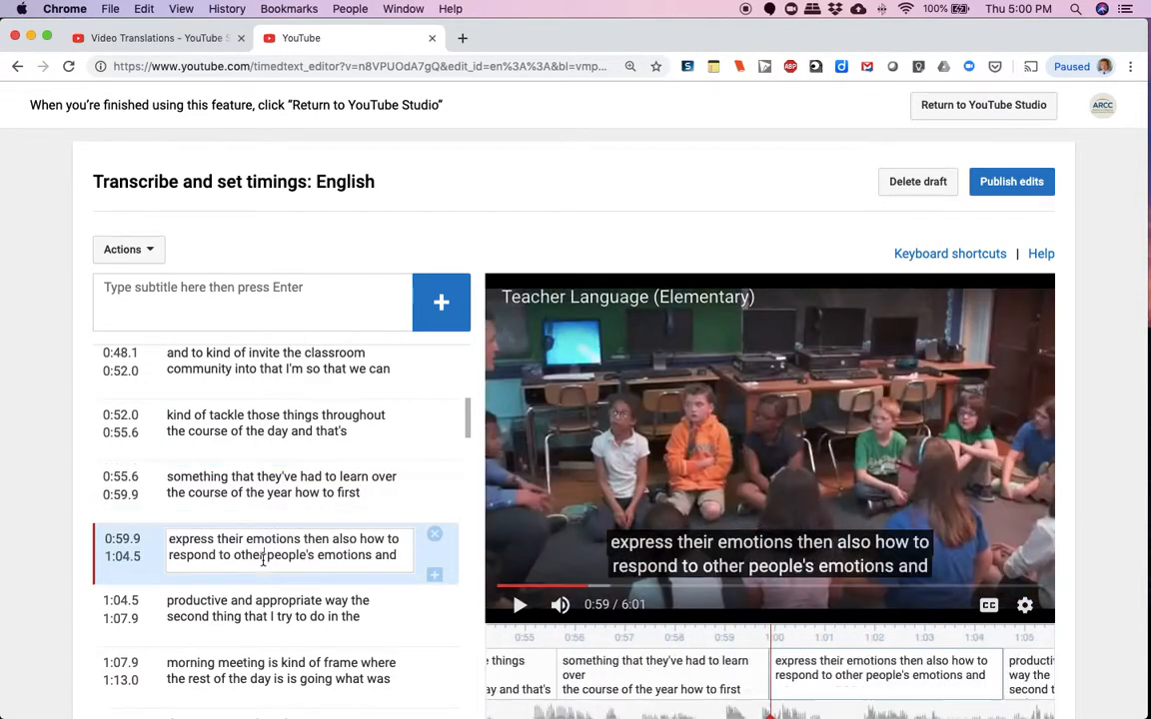
left_click(259, 619)
left_click(268, 365)
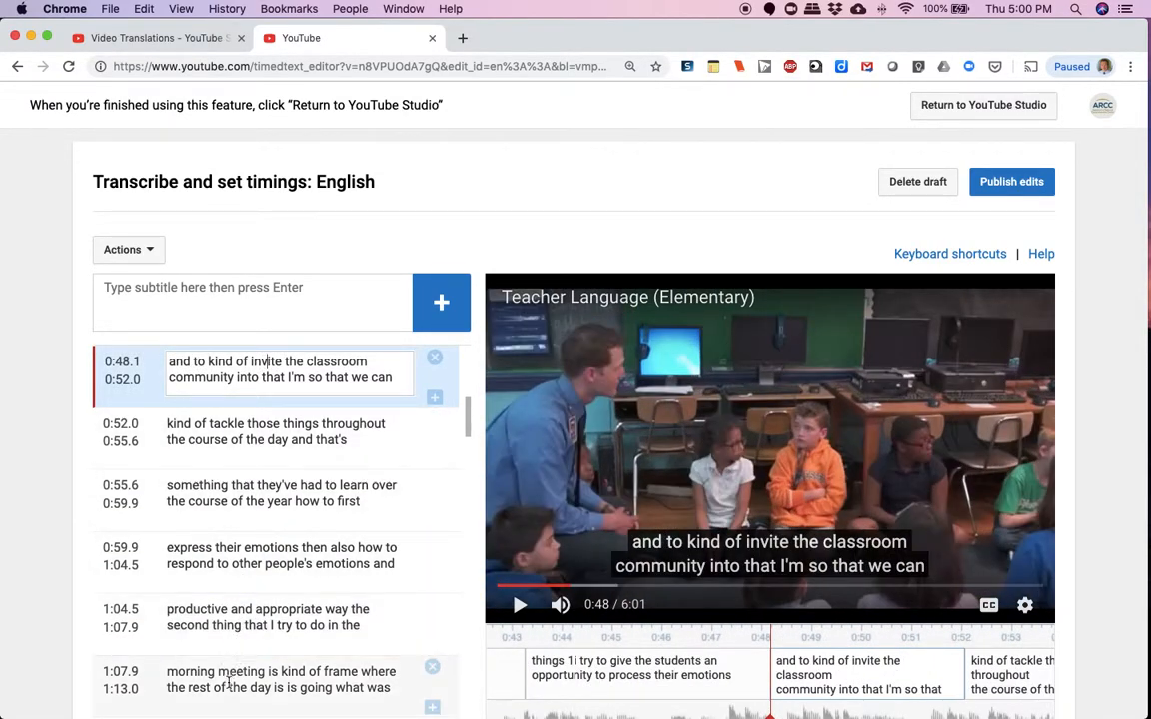
left_click(228, 683)
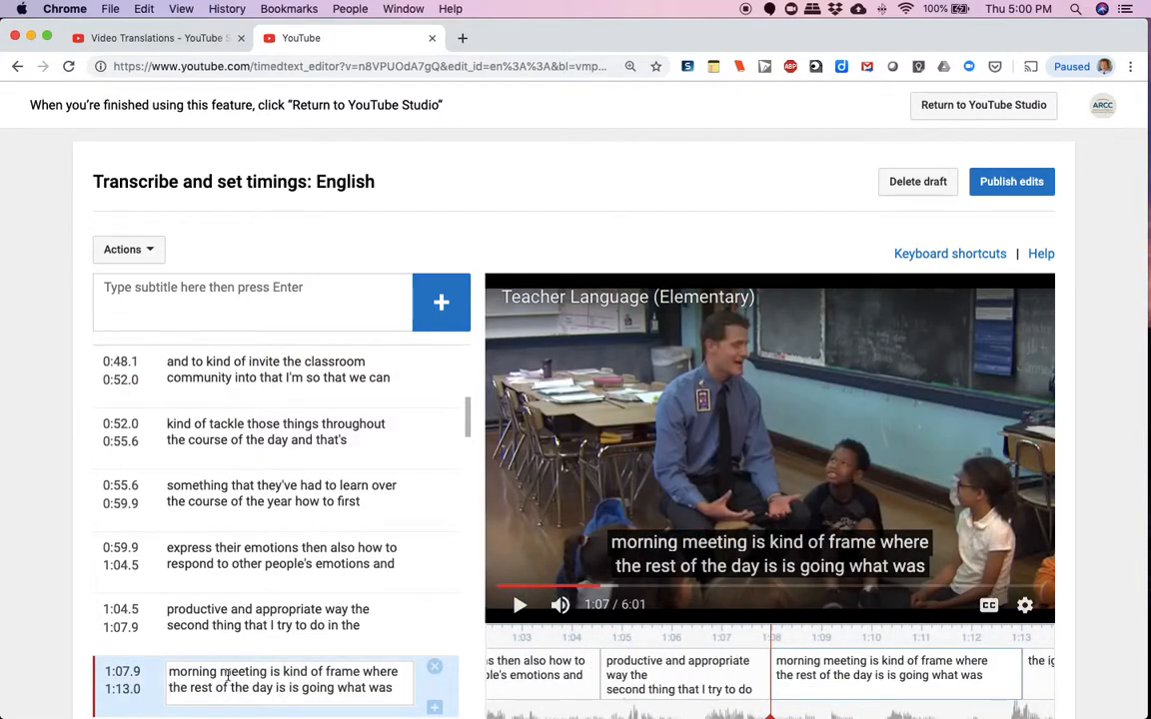
Check the subtitle lines at 0:06.8 and 0:18.6 against the video, ending on the first line
scroll(359, 425, "up", 10)
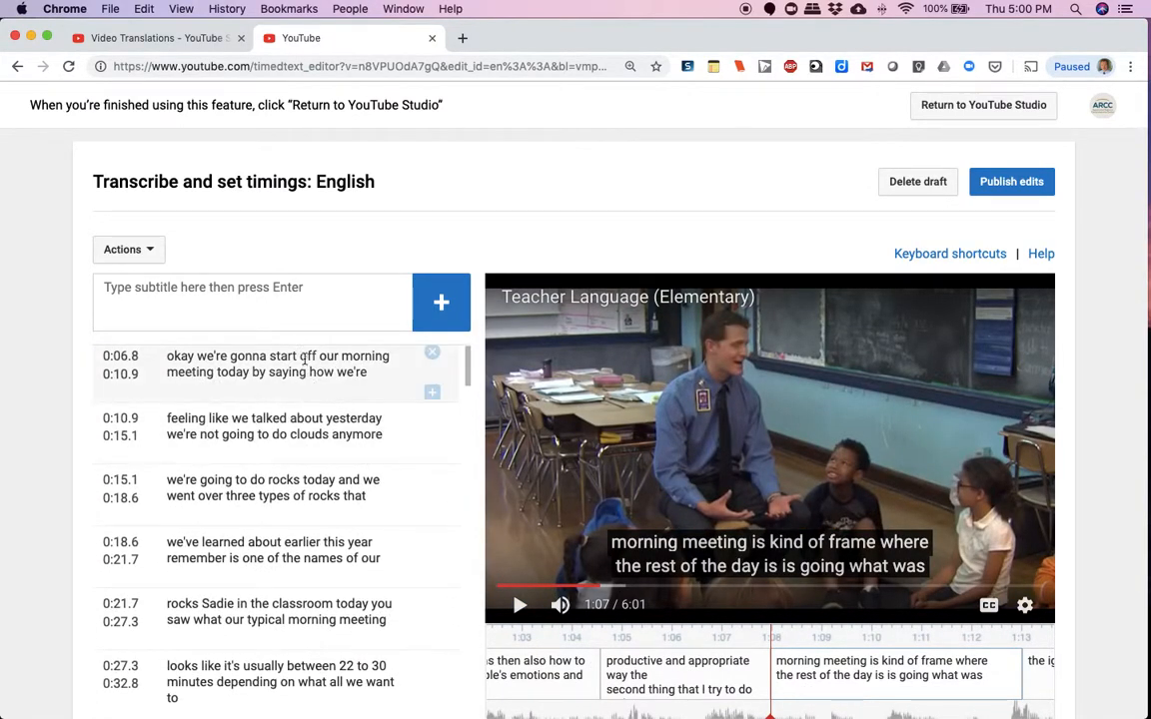
left_click(303, 360)
scroll(304, 356, "up", 1)
scroll(304, 356, "down", 1)
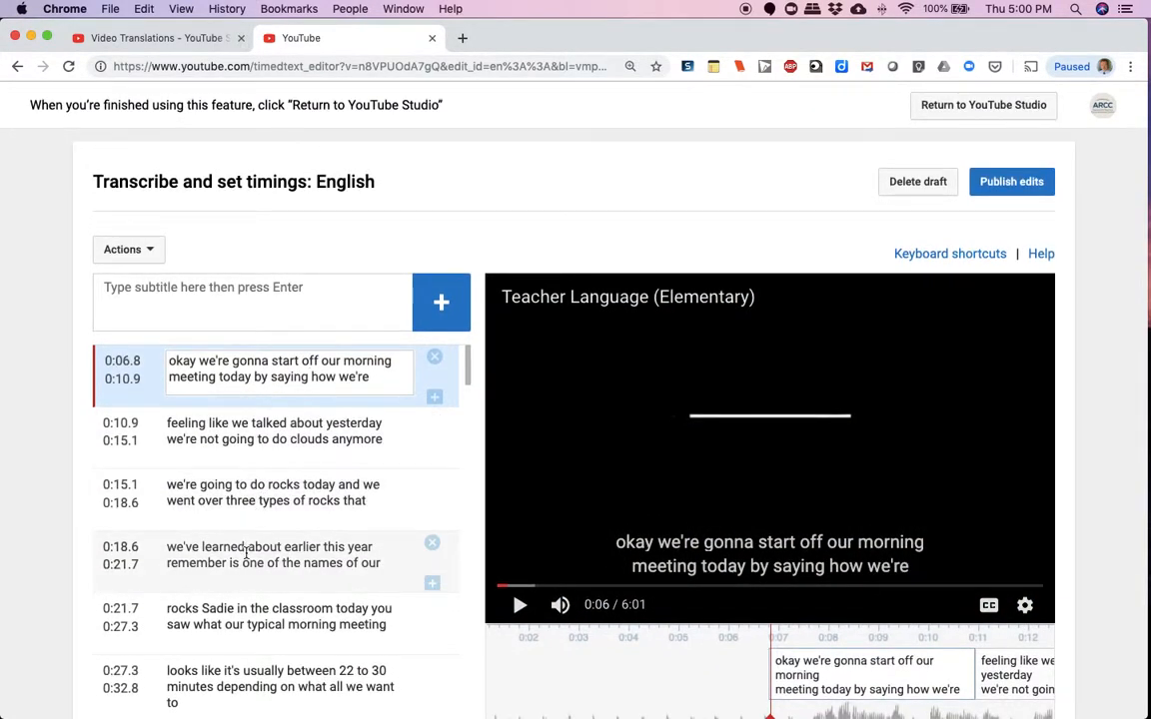
left_click(246, 551)
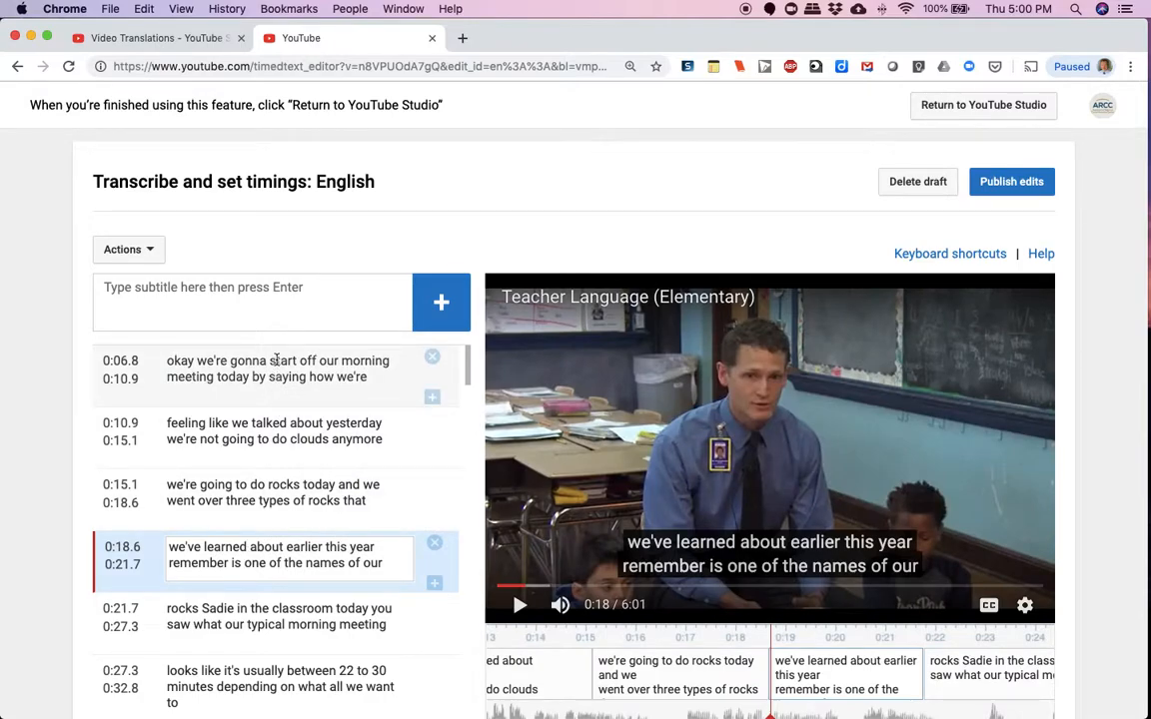
left_click(277, 361)
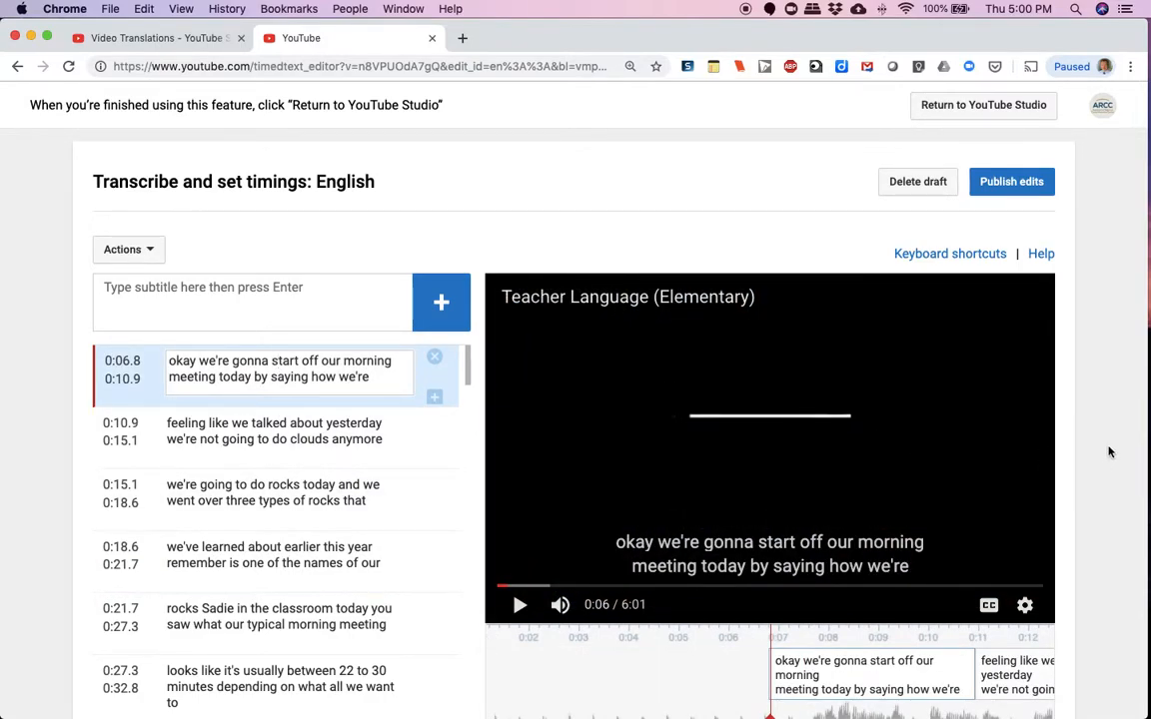
Add a subtitle line reading "something" at about 0:03 in the video, and delete that line again
scroll(1105, 449, "down", 3)
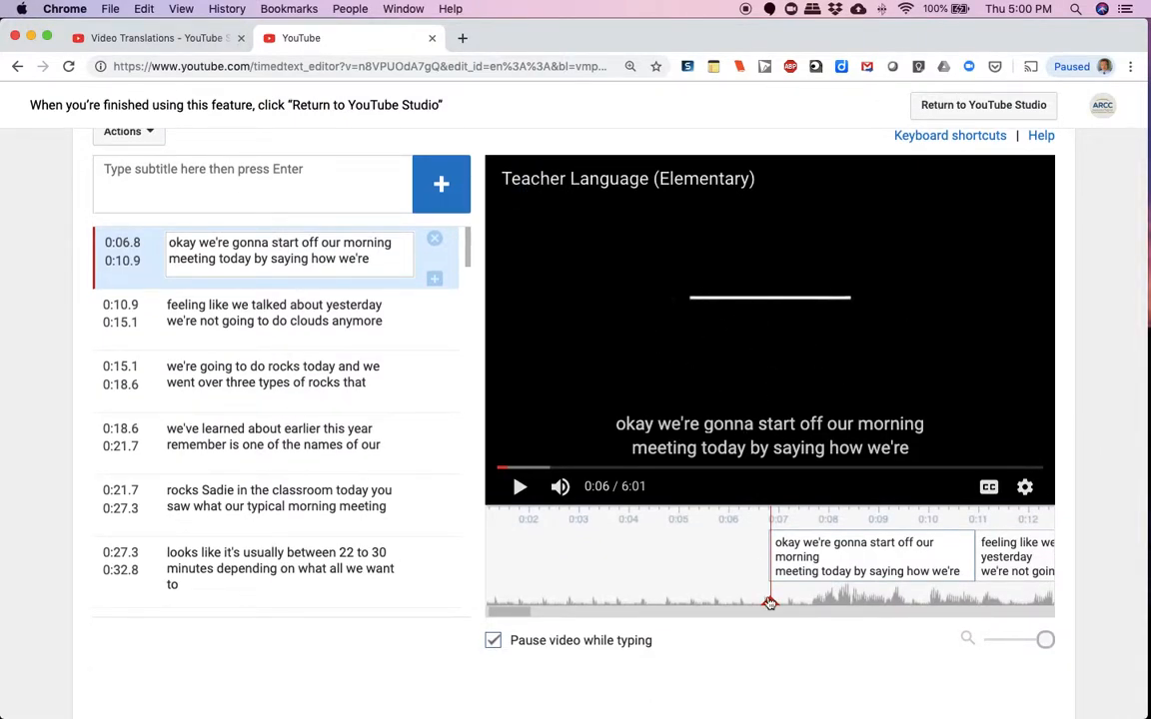
left_click_drag(771, 604, 590, 607)
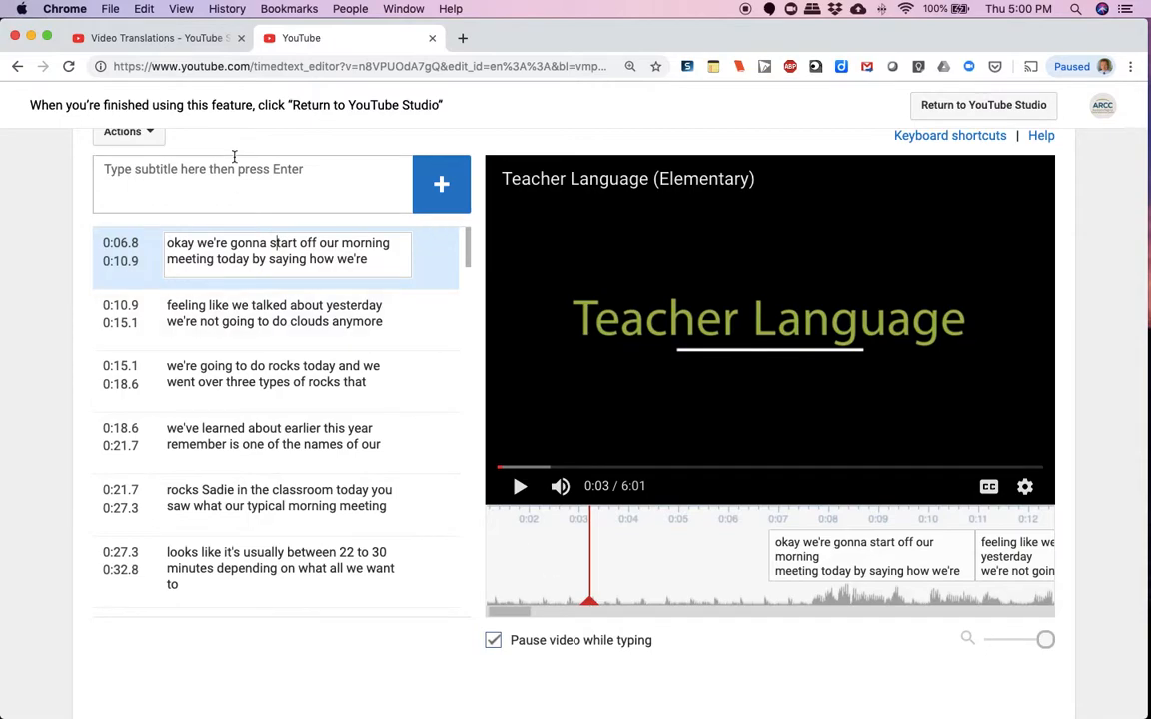
left_click(196, 171)
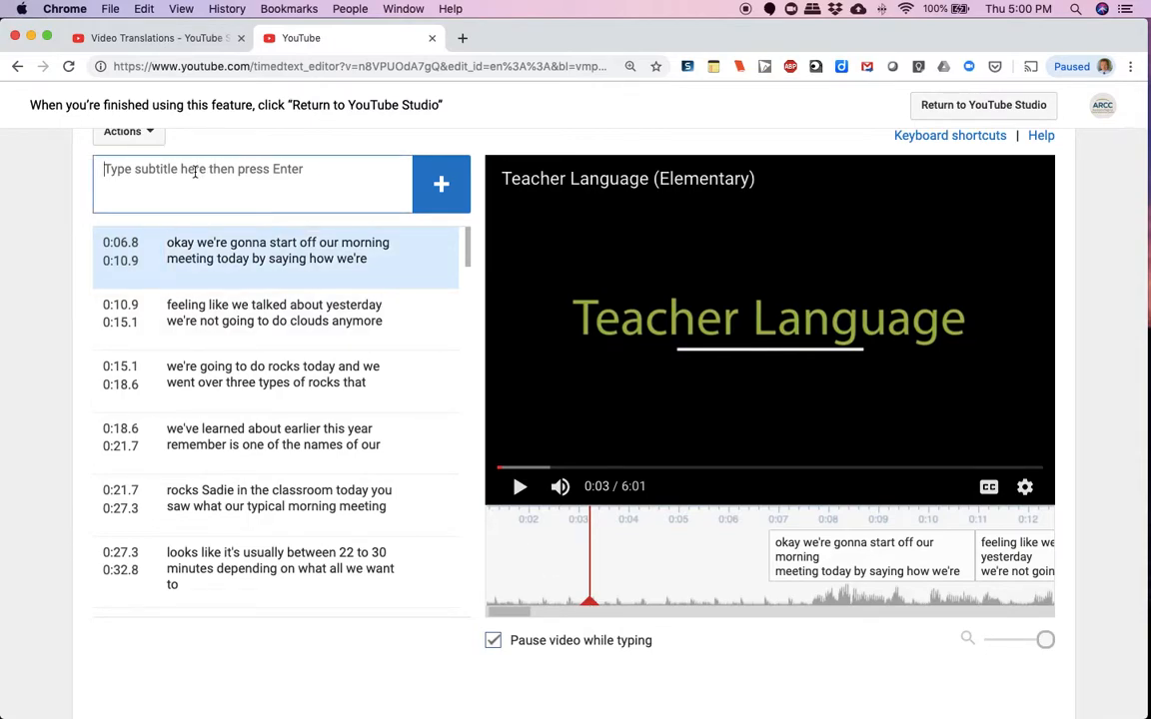
type("something")
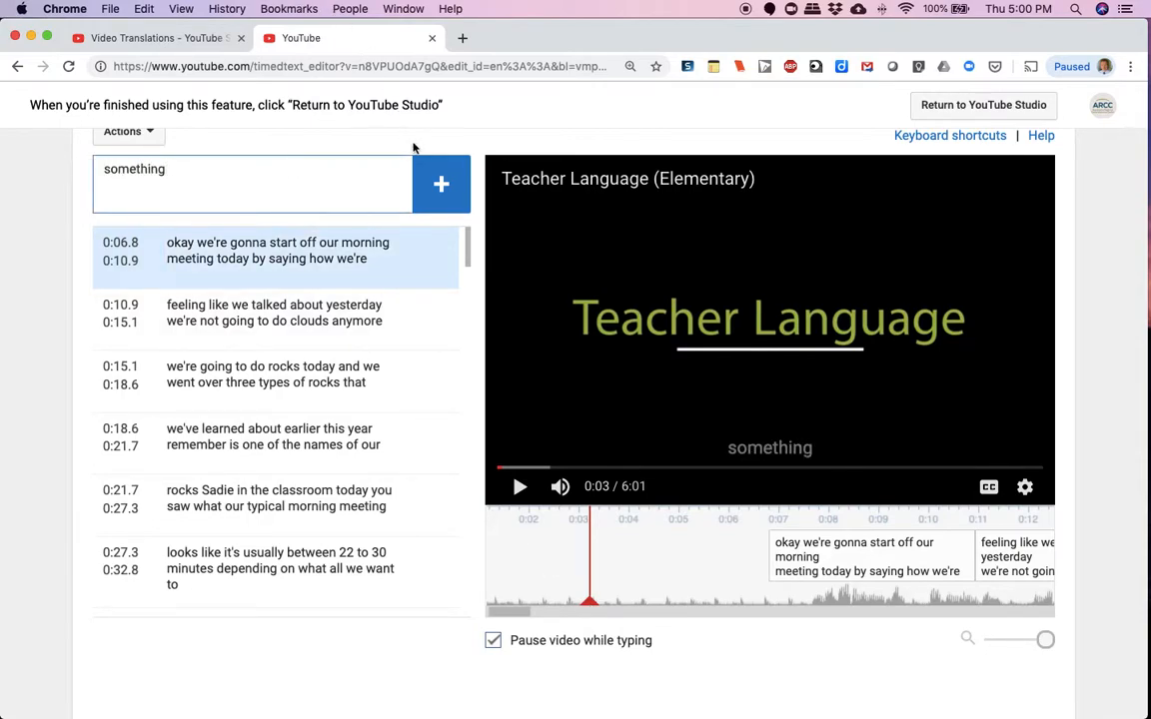
left_click(422, 172)
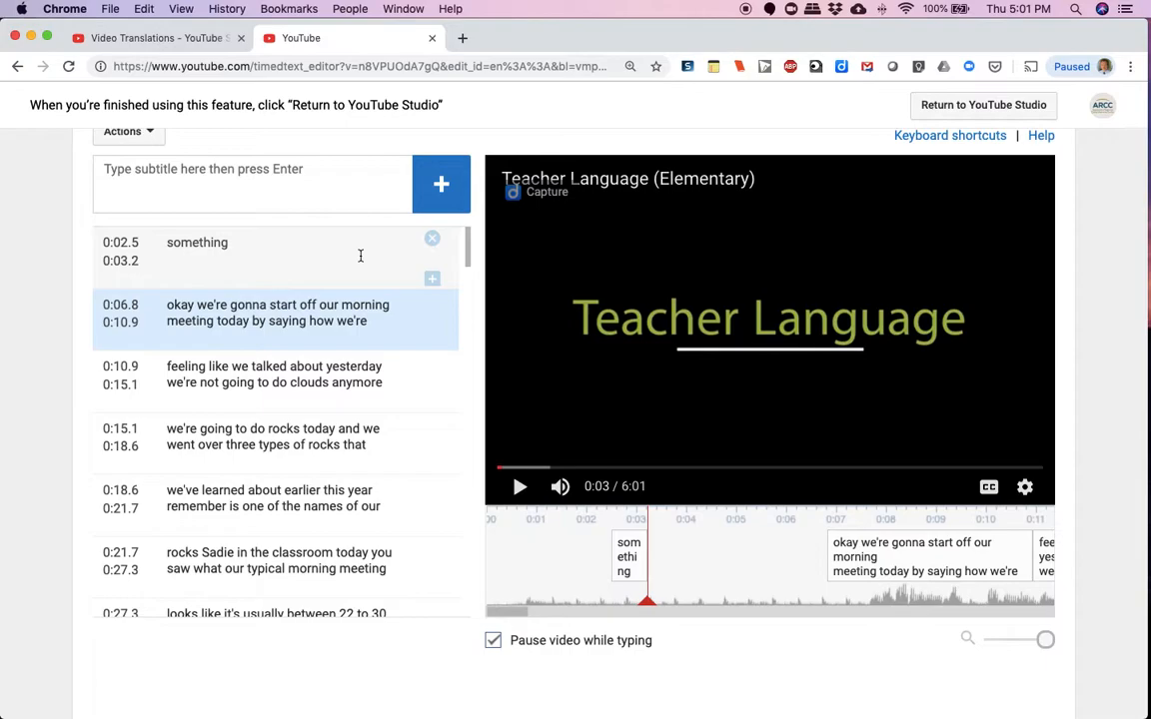
left_click(432, 238)
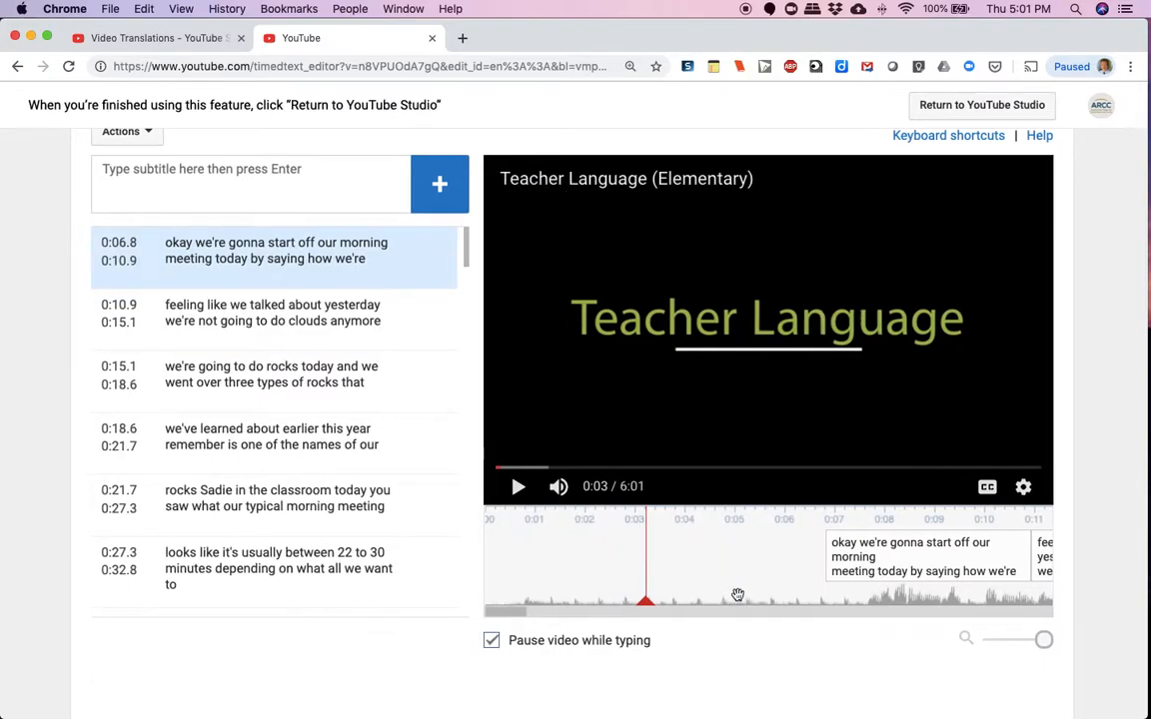
Examine the subtitle lines between 0:43 and 0:55 on the timeline against the matching lines in the transcript
left_click(511, 610)
left_click(517, 611)
left_click_drag(516, 610, 577, 620)
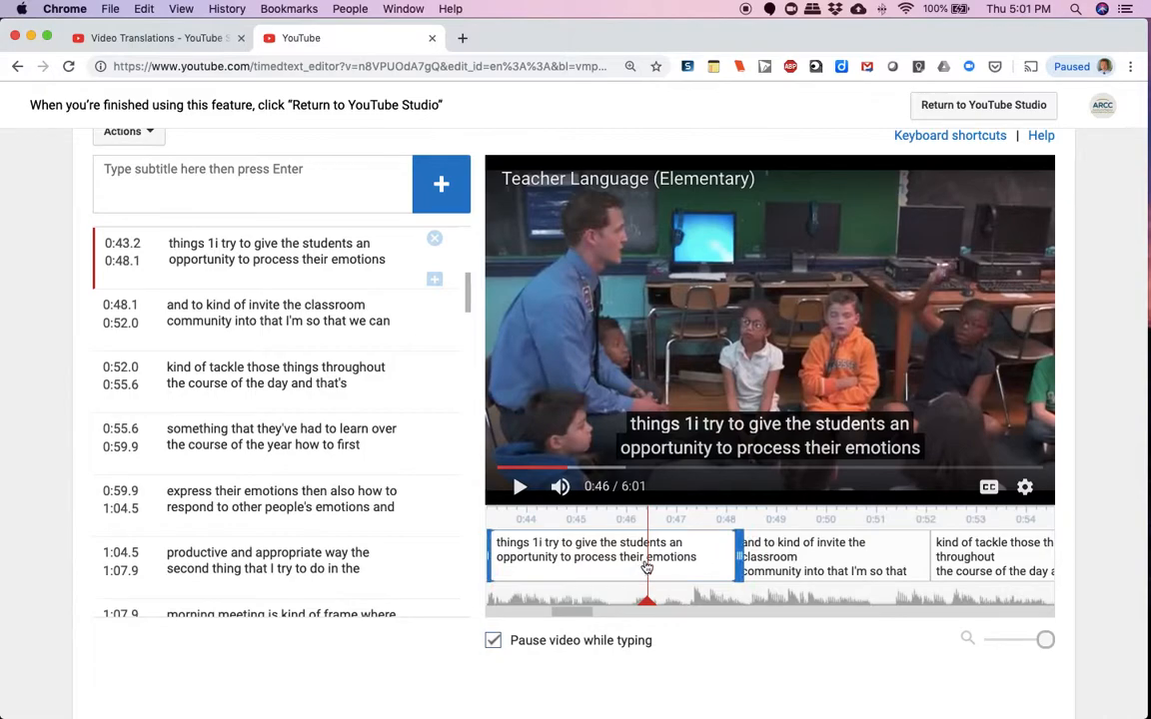
left_click(815, 564)
left_click(831, 552)
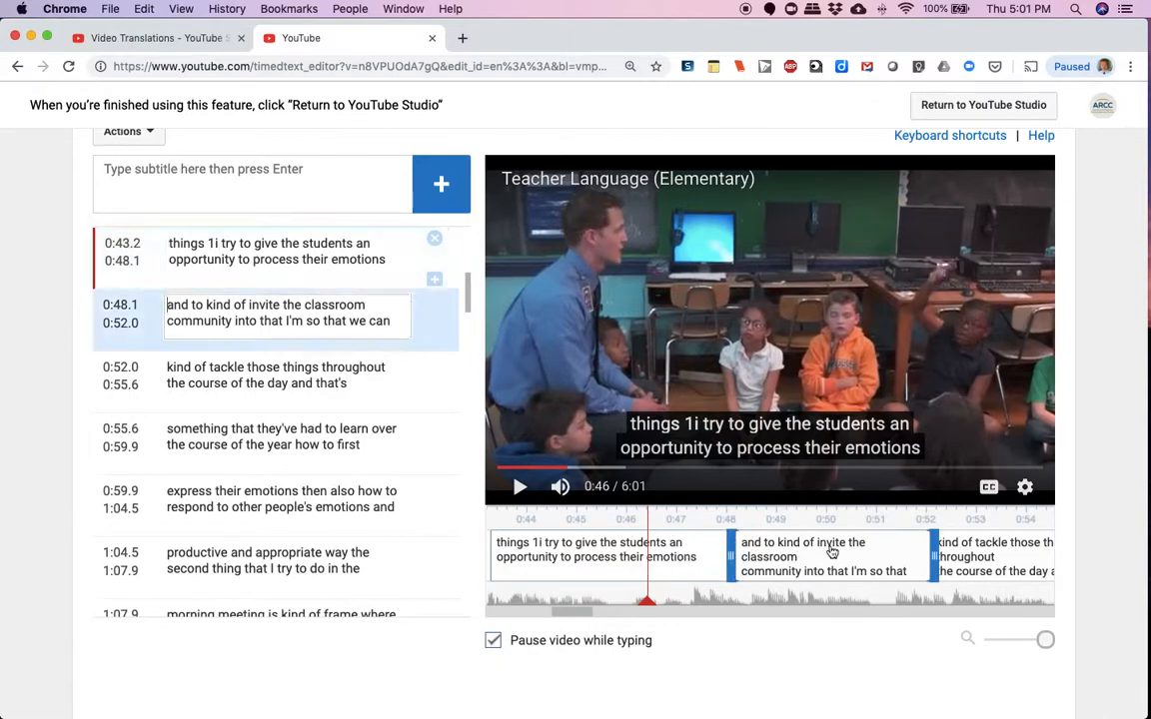
left_click(263, 253)
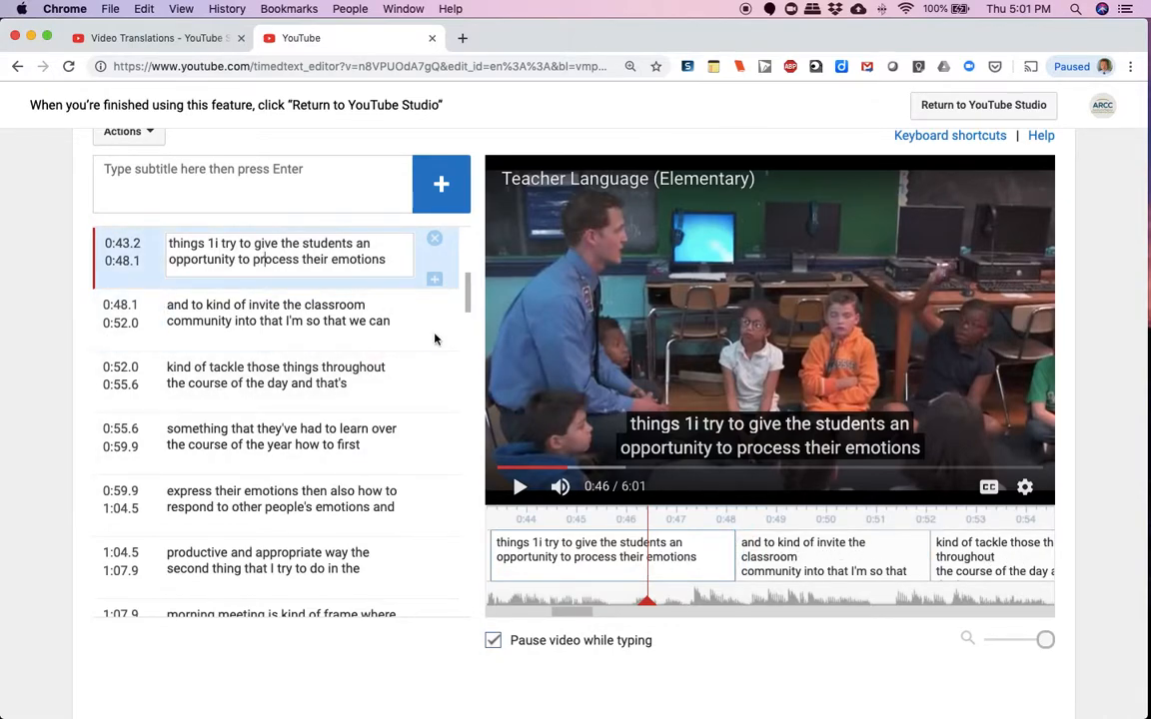
left_click(986, 570)
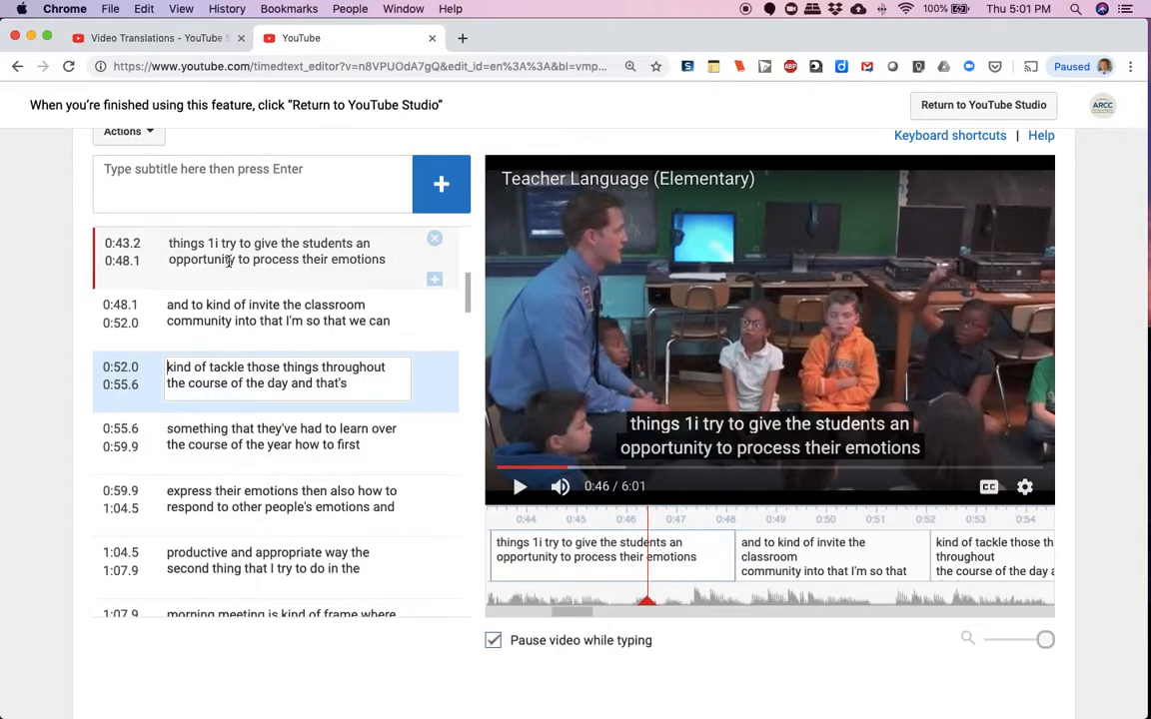
left_click(229, 261)
Begin the first subtitle line with the speaker's name and "in class: Okay", and remove the line break before "meeting"
scroll(229, 261, "up", 10)
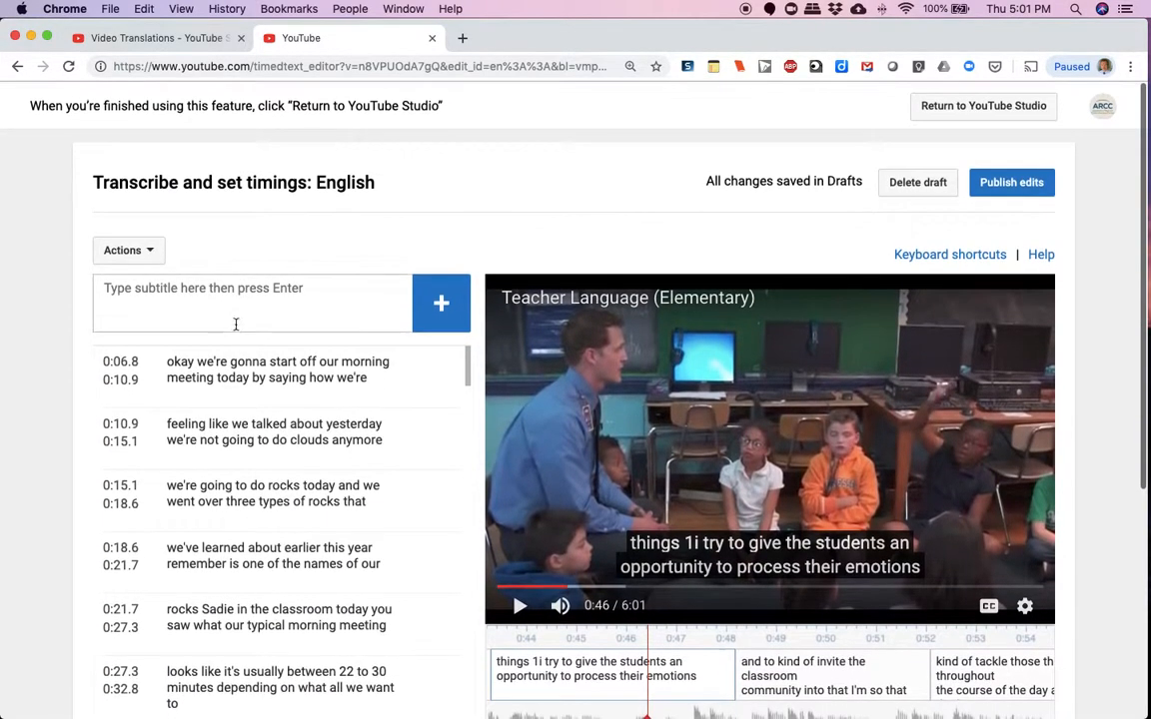
left_click(226, 377)
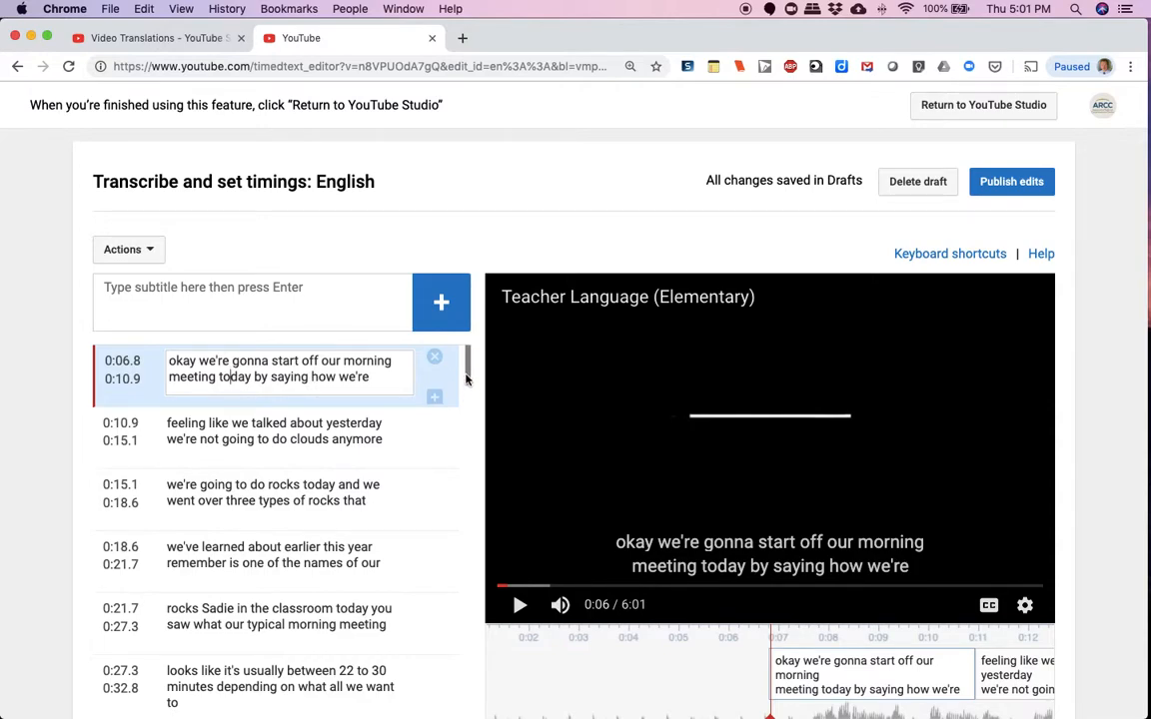
scroll(466, 378, "down", 1)
scroll(465, 377, "up", 1)
left_click(169, 363)
type("Jesse in cl")
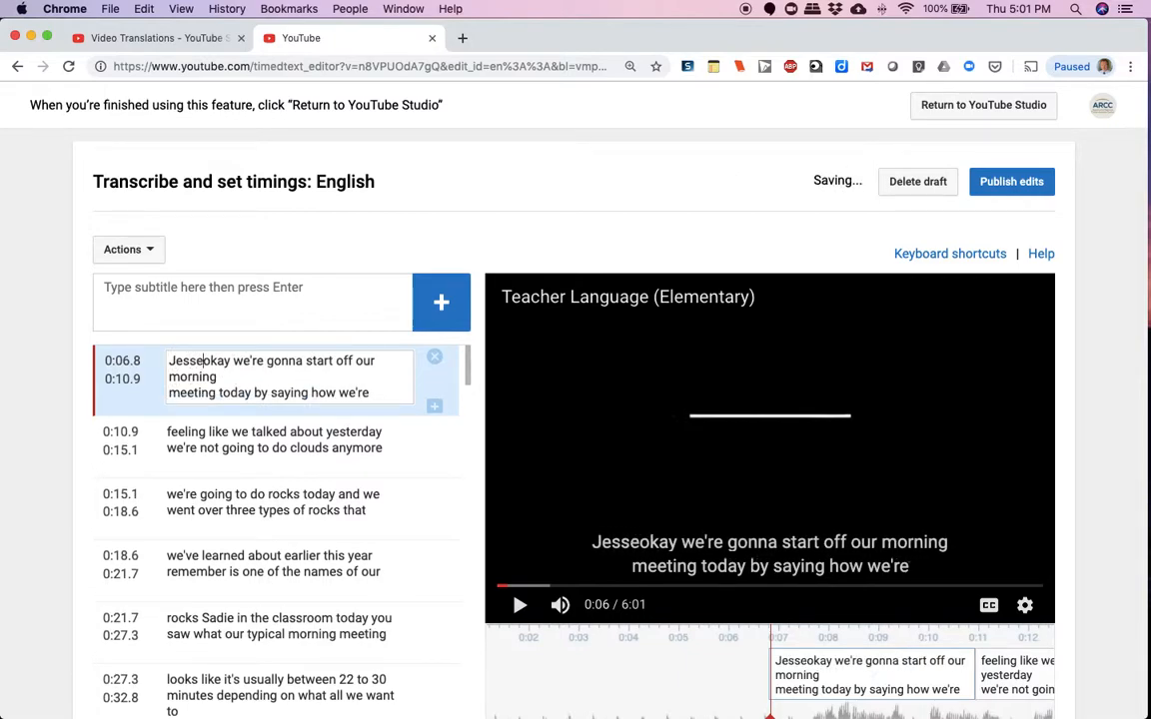
type("ass:")
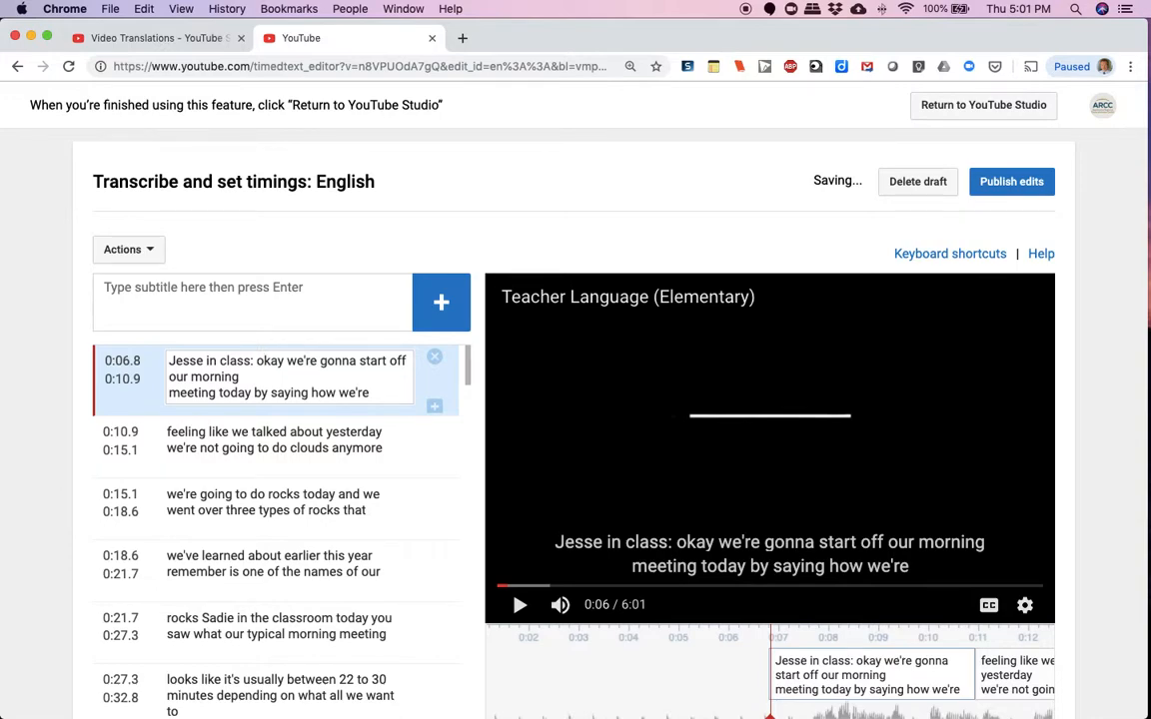
key("Delete")
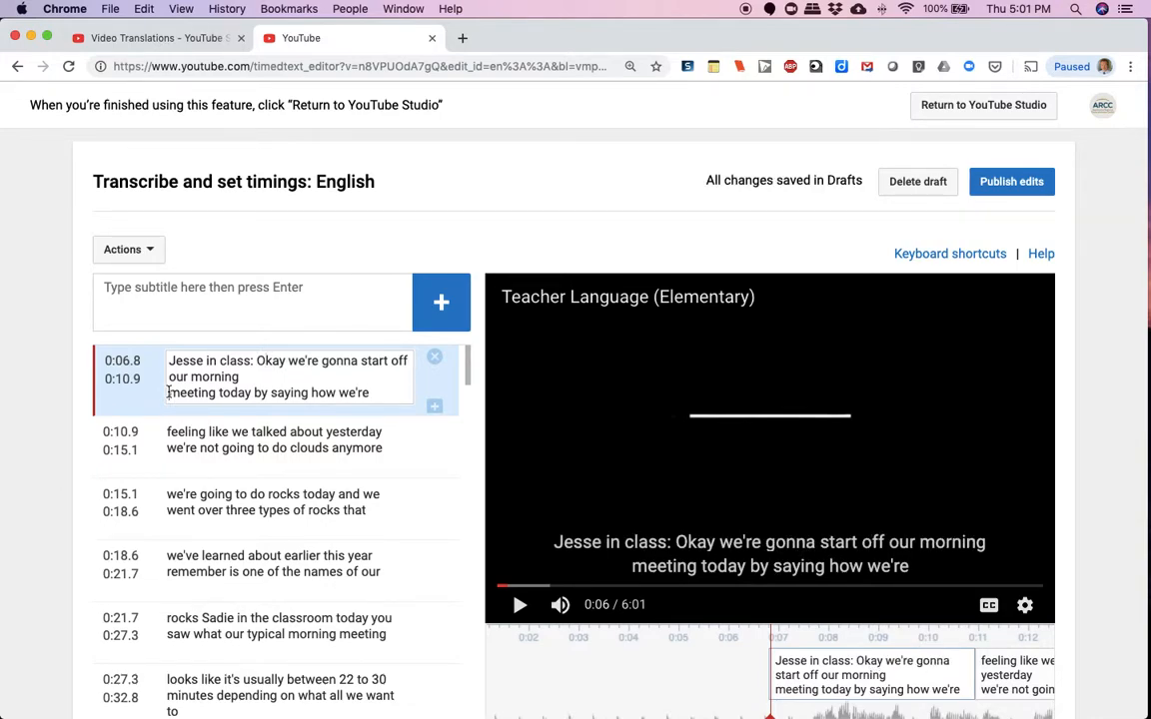
key("BackSpace")
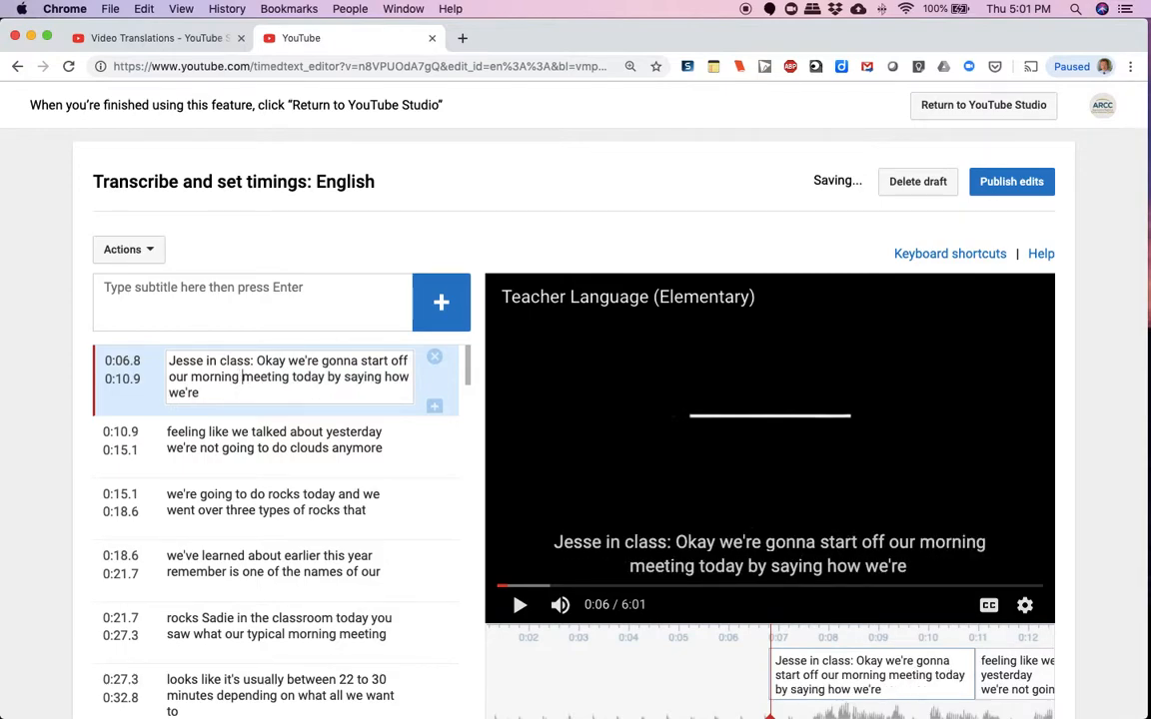
Check the first subtitle line against the audio, replace "saying" with "sharing" and end the line with "feeling."
left_click(517, 608)
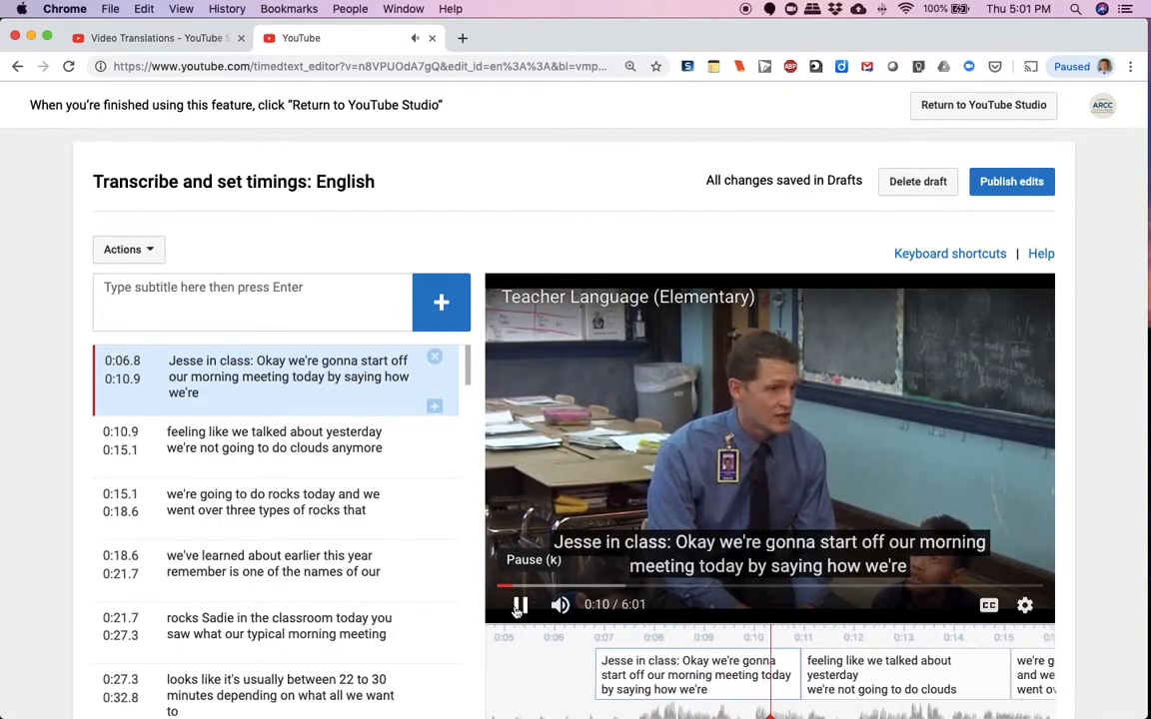
left_click(517, 607)
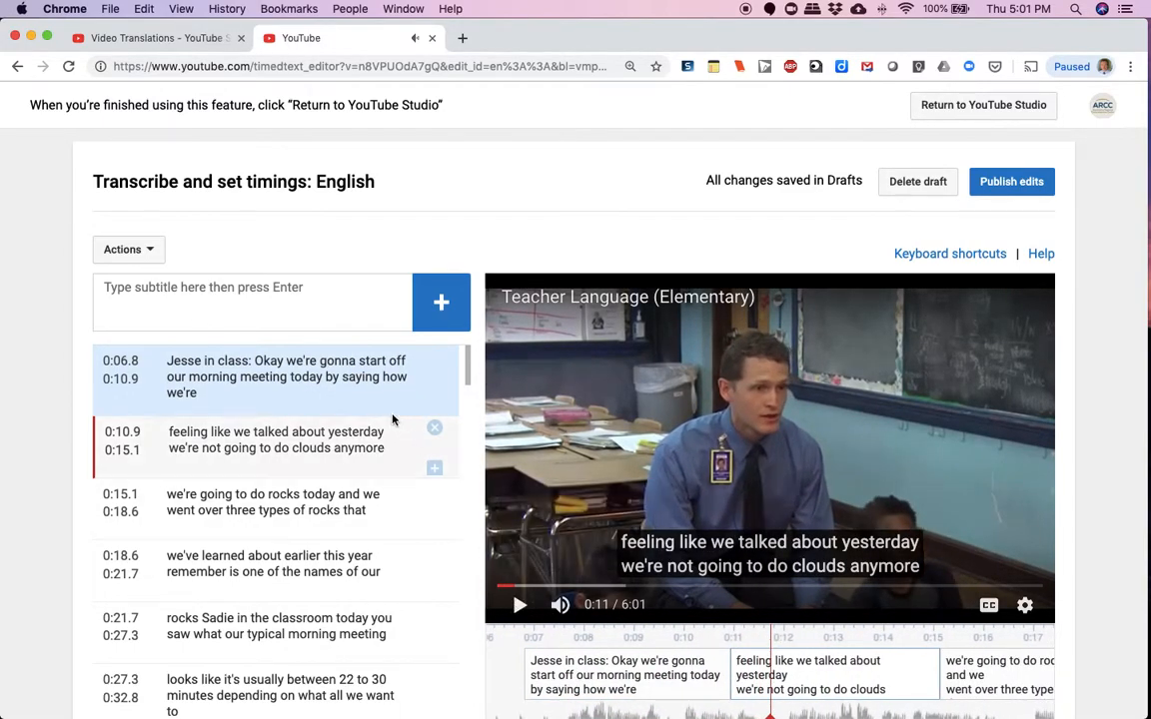
double_click(352, 377)
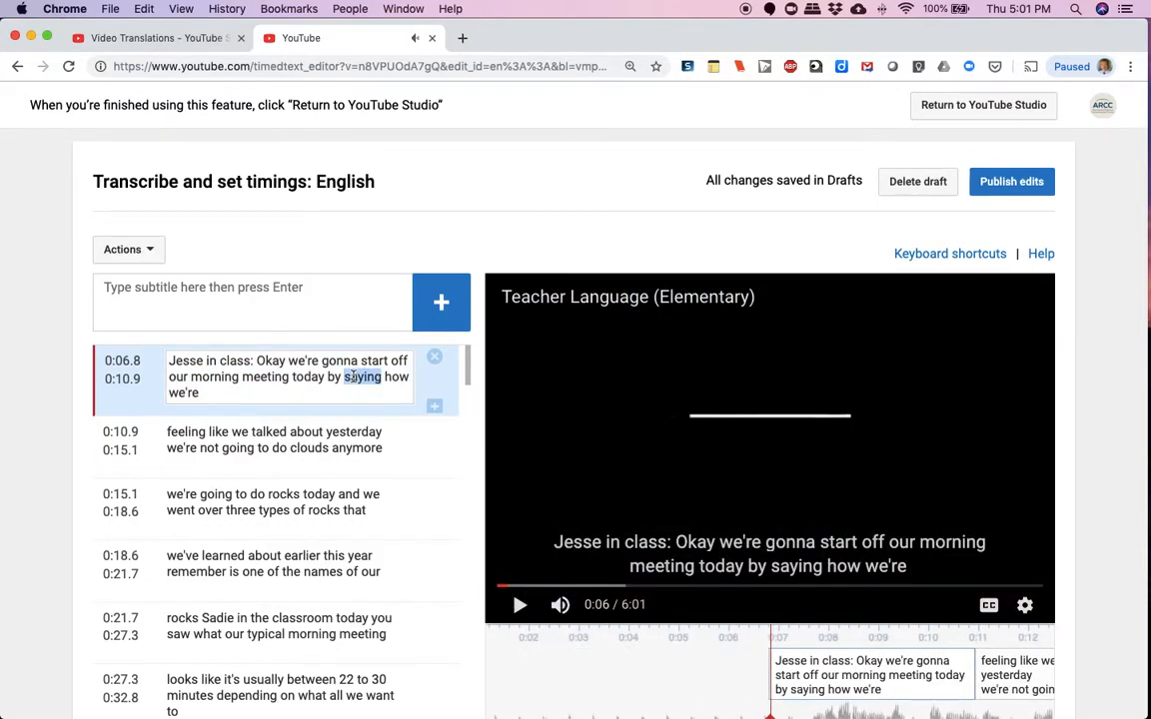
type("sharing")
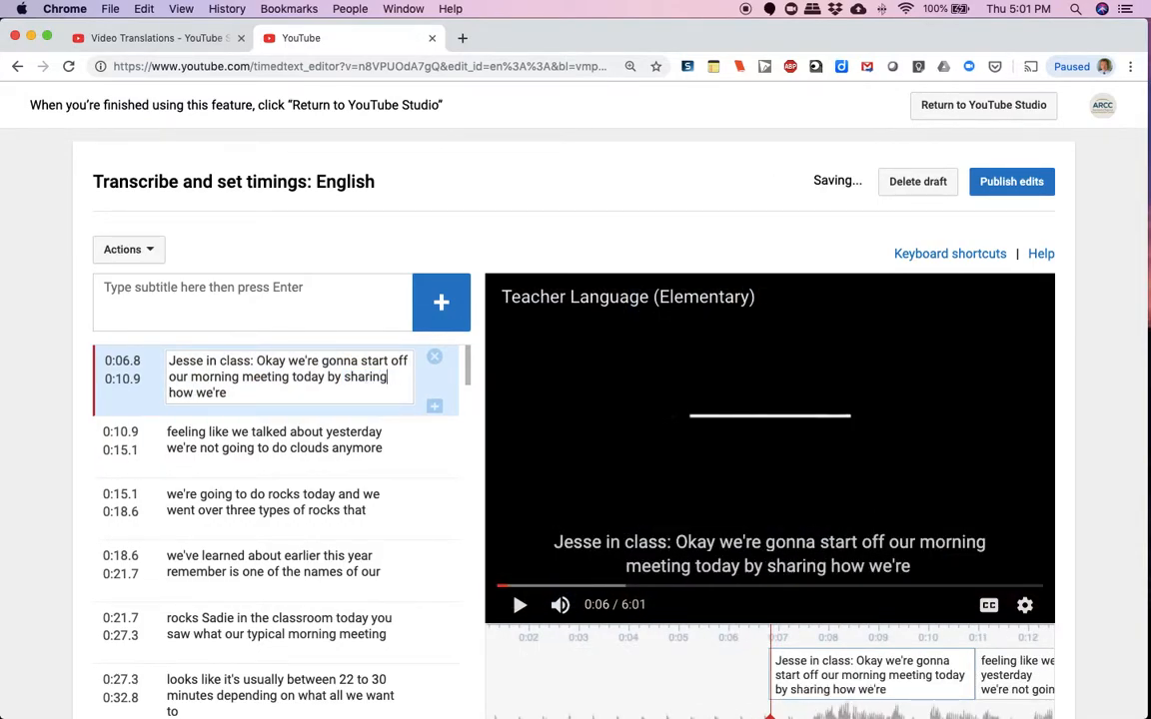
left_click(237, 394)
type("feeling")
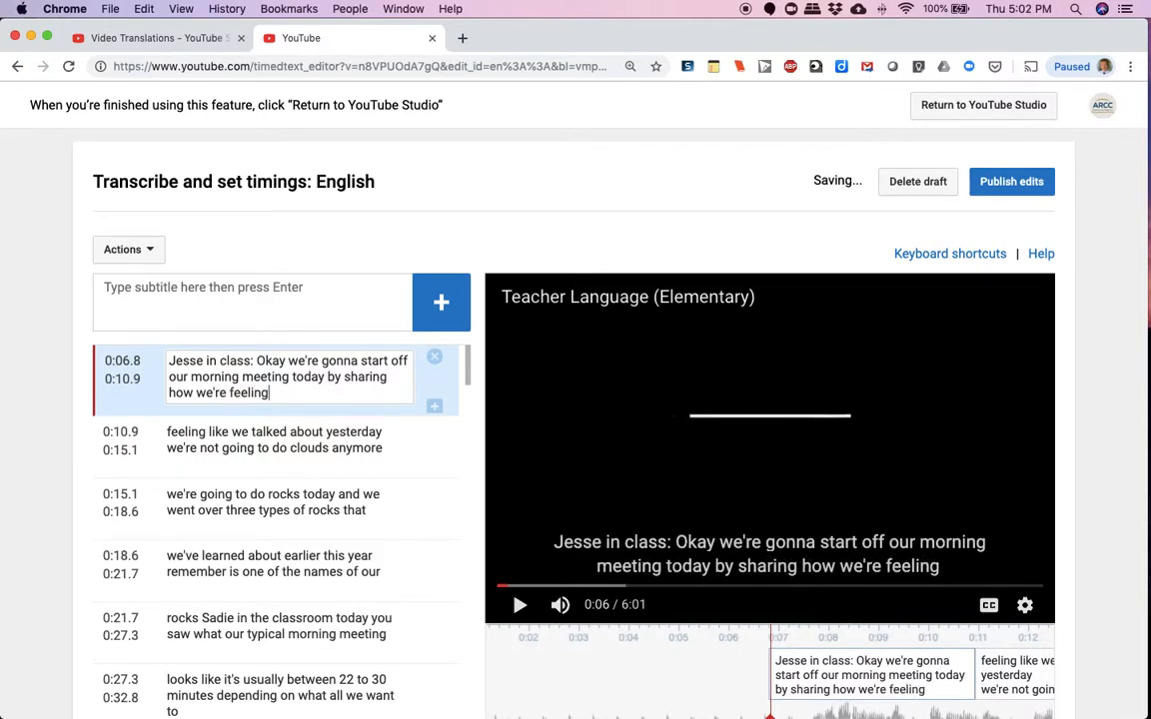
type(".")
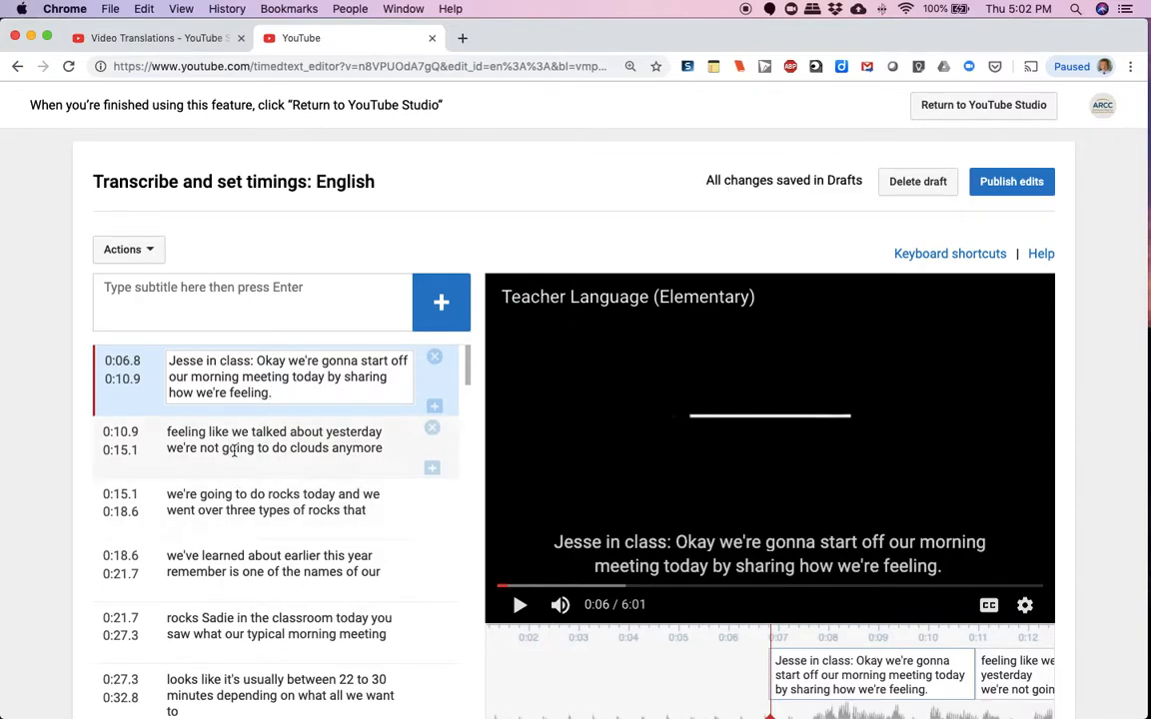
key("Tab")
left_click(240, 376)
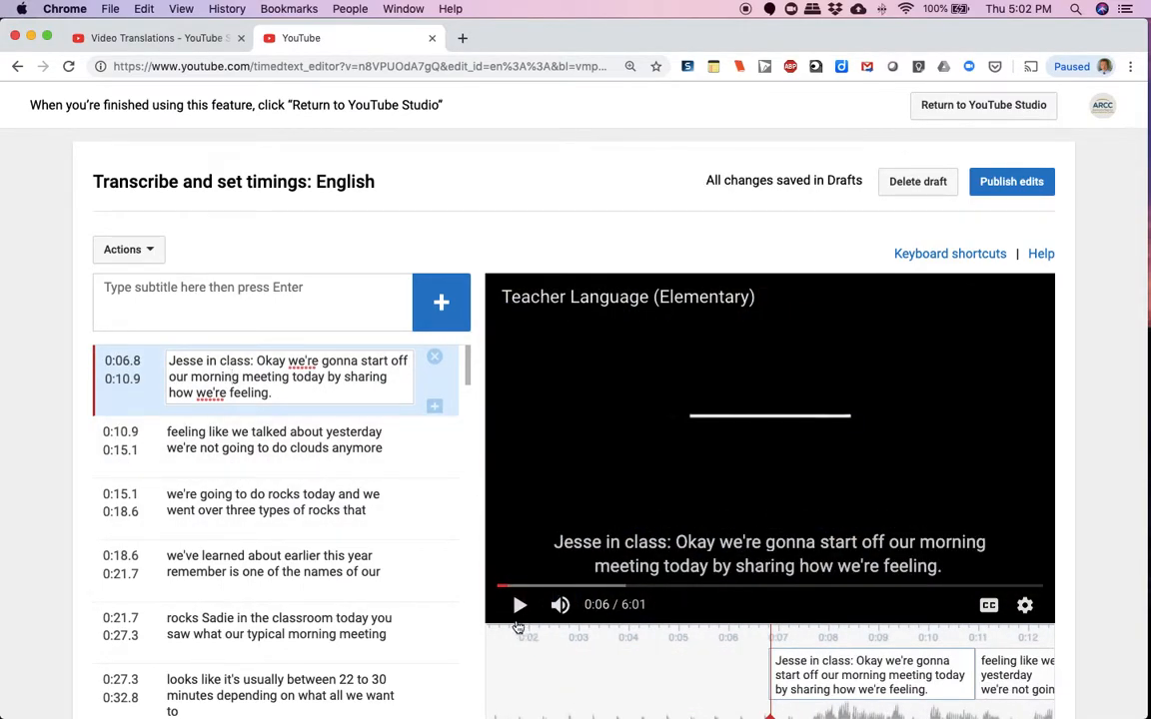
Find by playback where the word "feeling" ends and set the second subtitle line's start time to 0:11.8
left_click(518, 605)
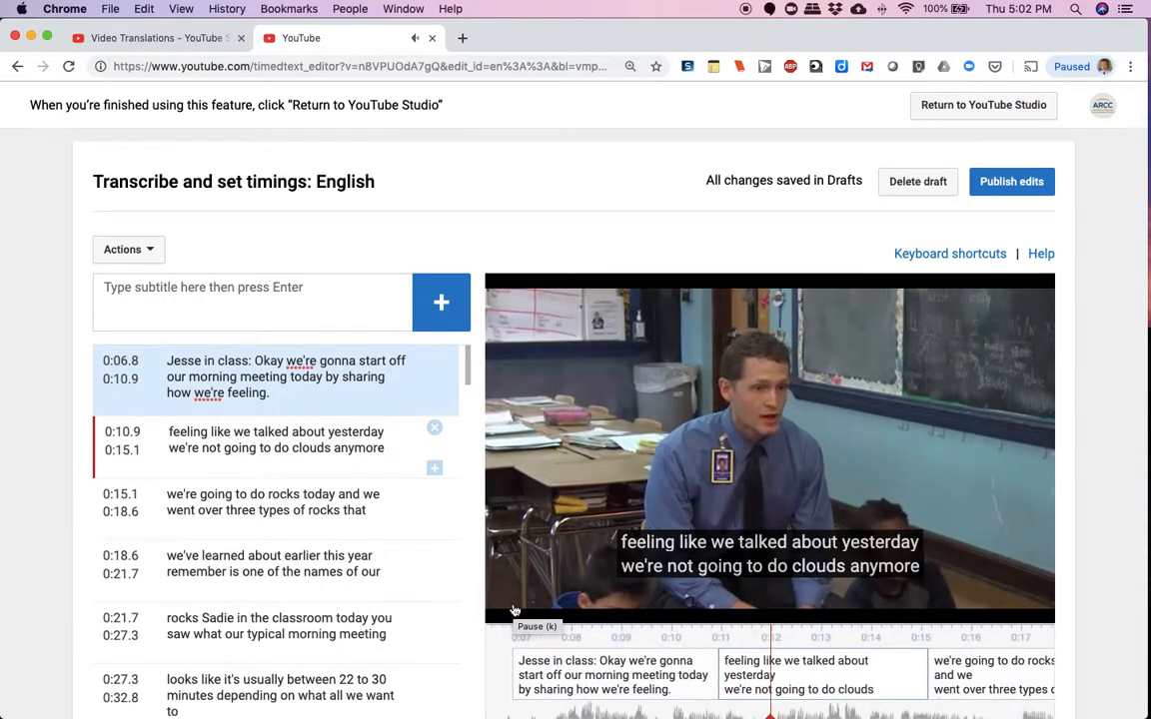
left_click(519, 606)
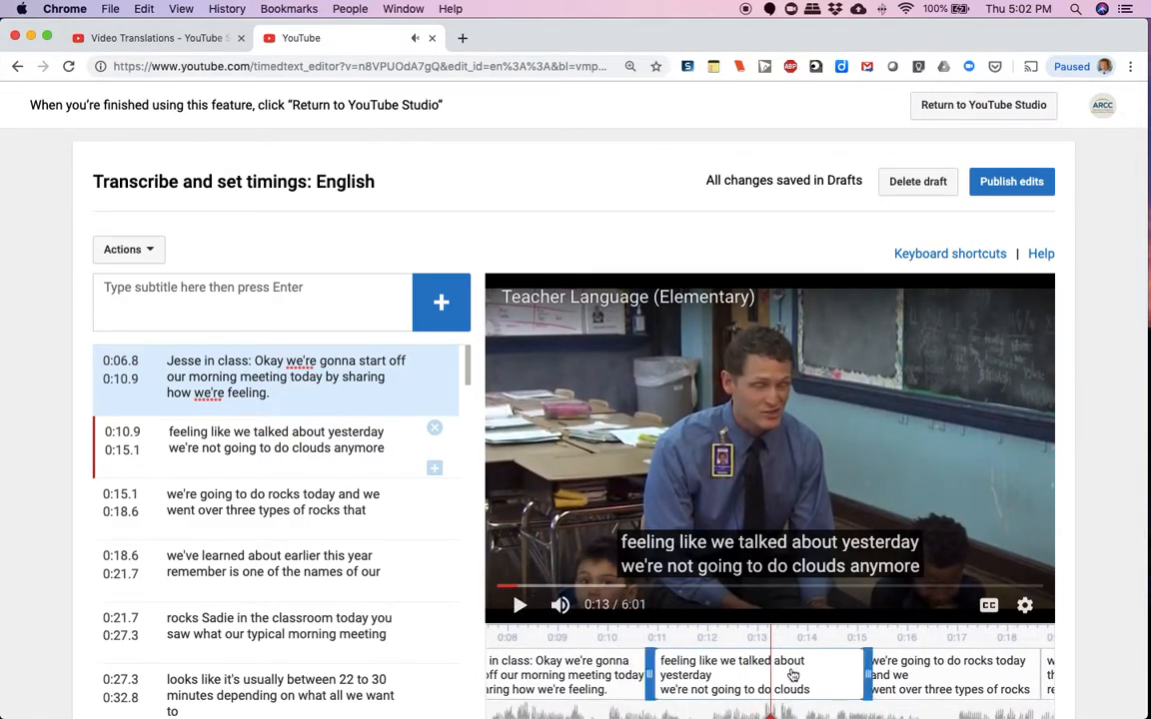
scroll(1125, 571, "down", 3)
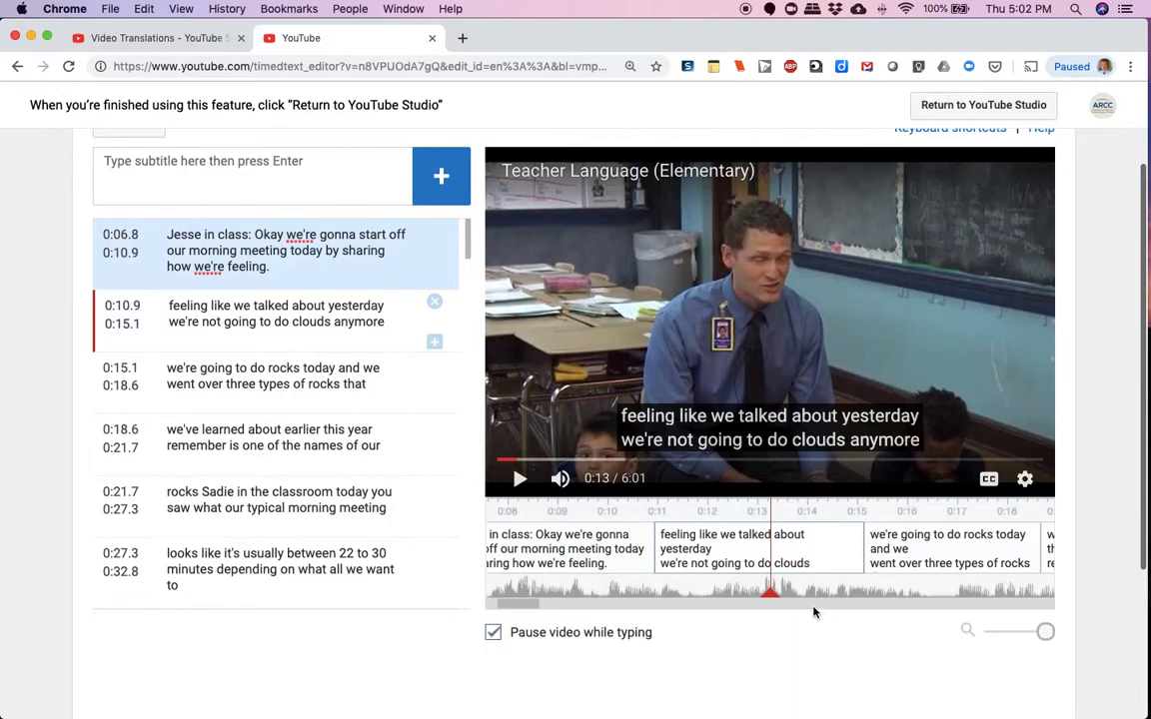
left_click_drag(773, 601, 620, 596)
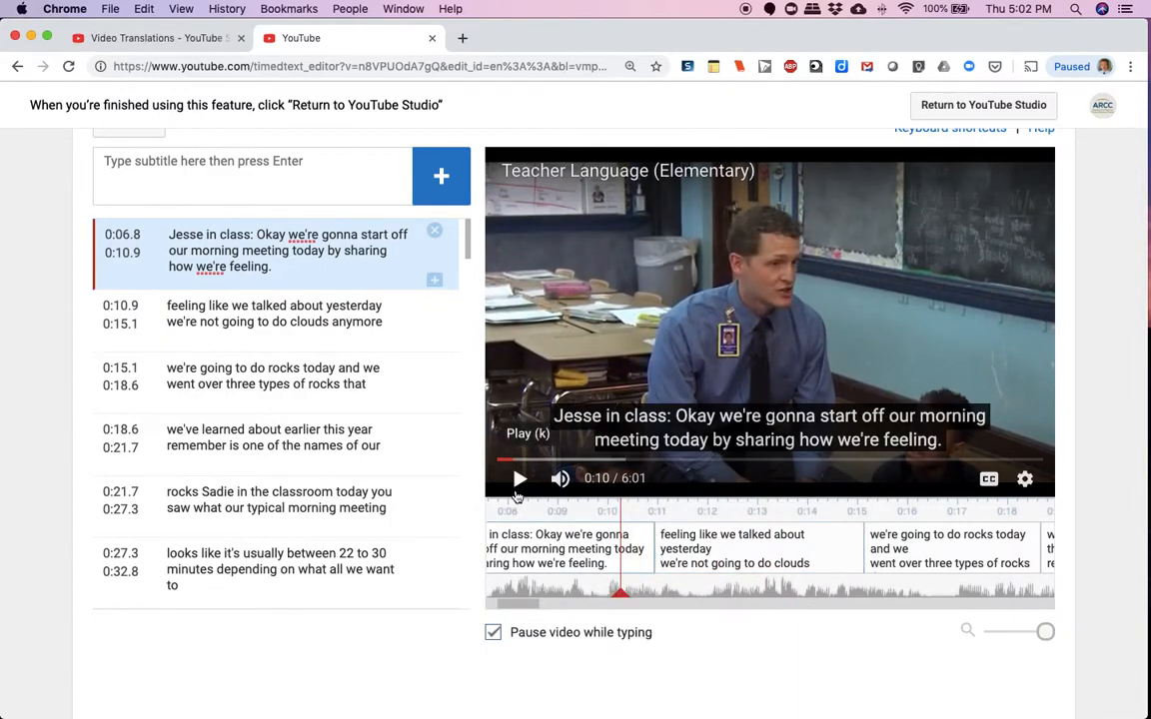
left_click(518, 482)
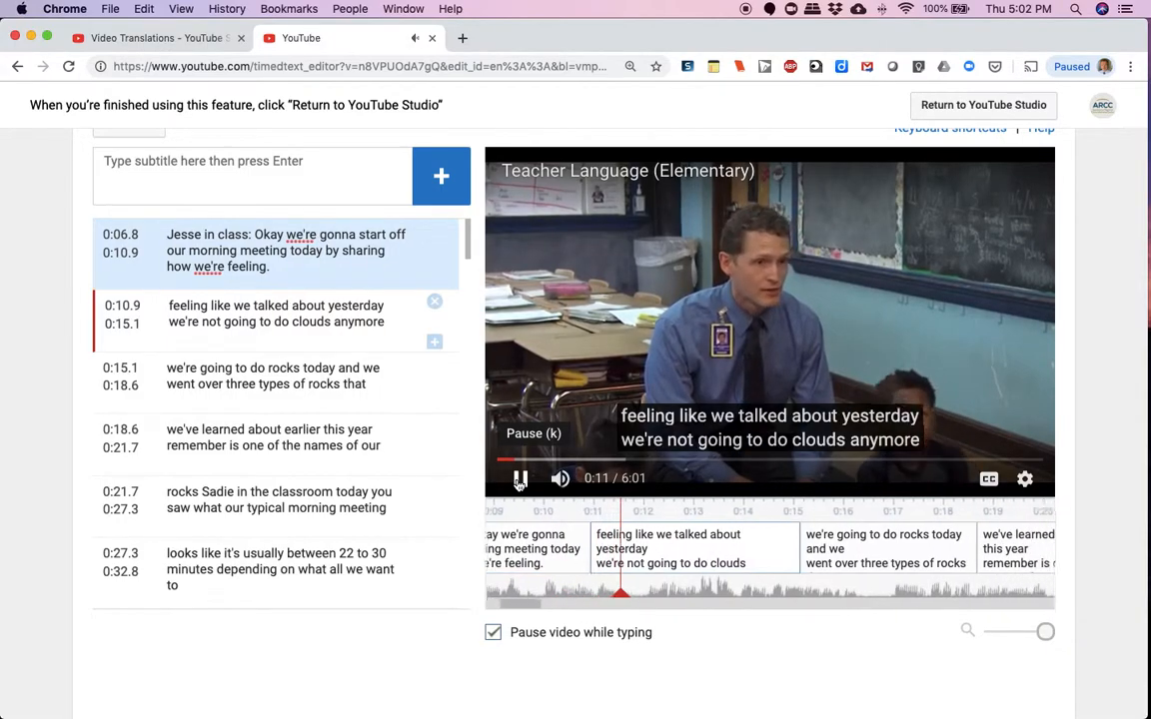
left_click(519, 482)
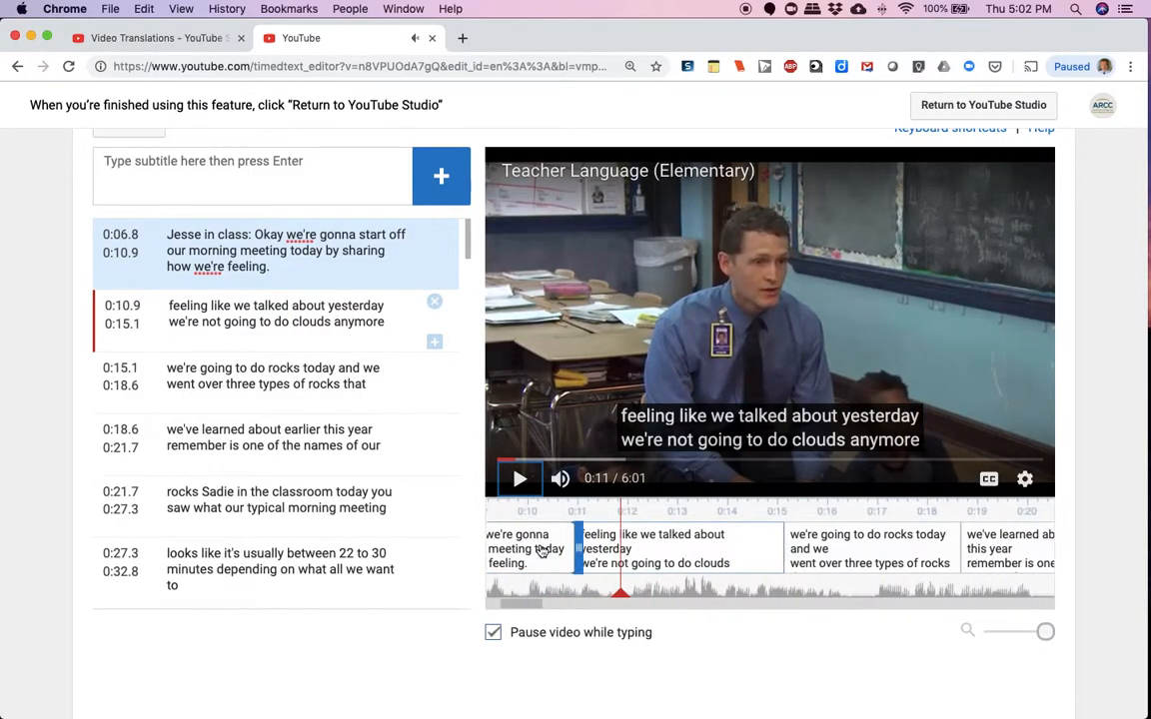
left_click(609, 553)
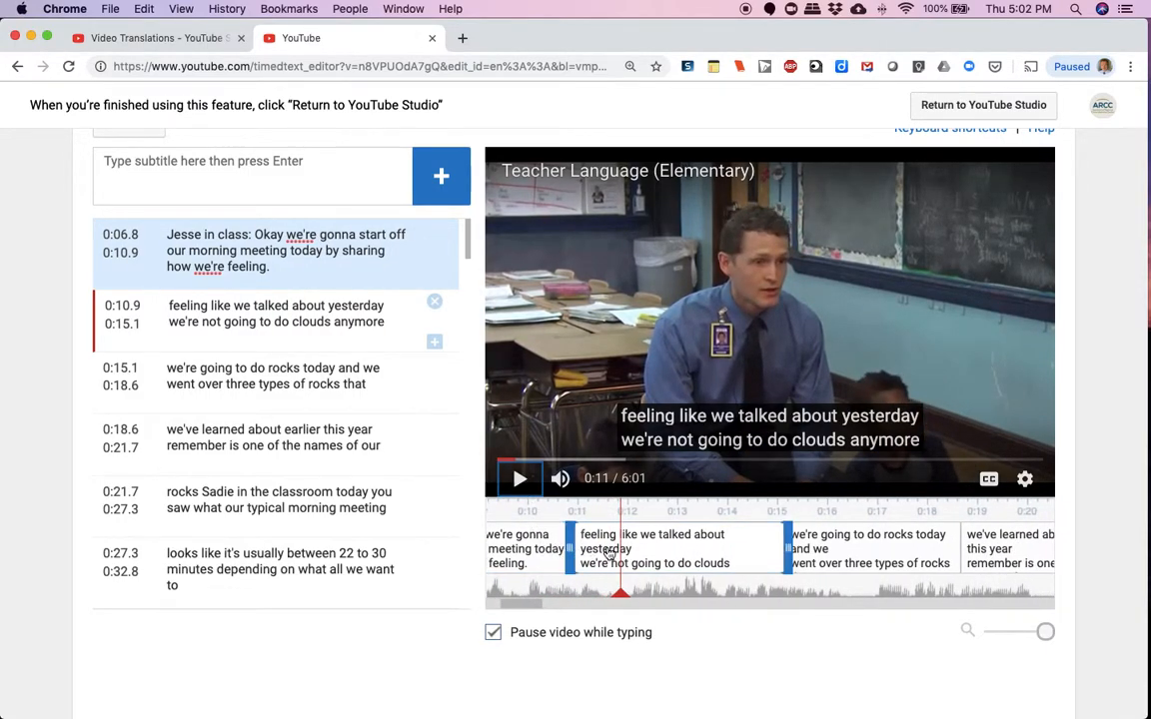
left_click(607, 553)
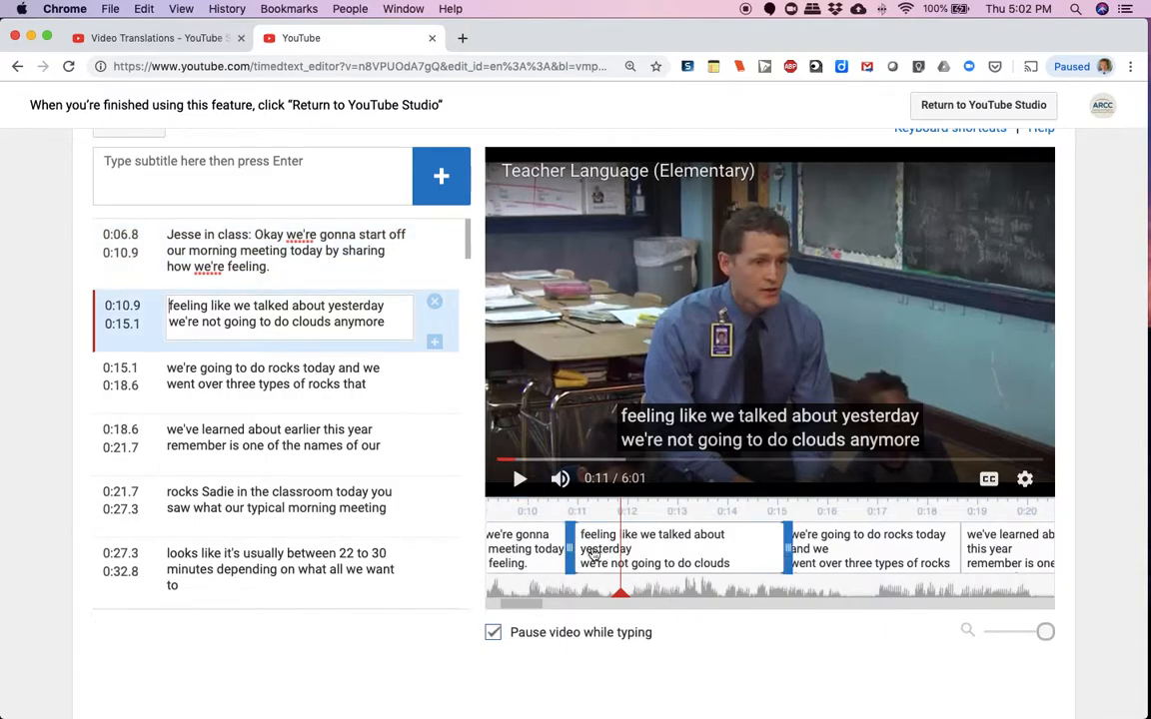
left_click_drag(573, 549, 619, 548)
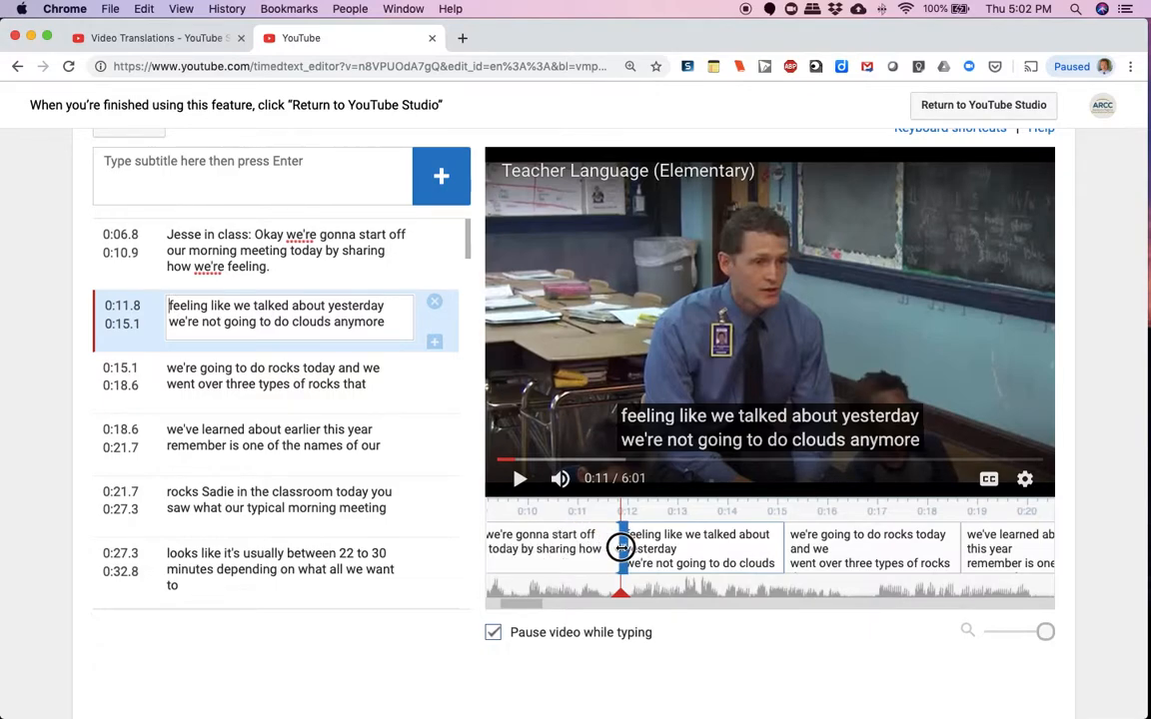
scroll(576, 555, "left", 5)
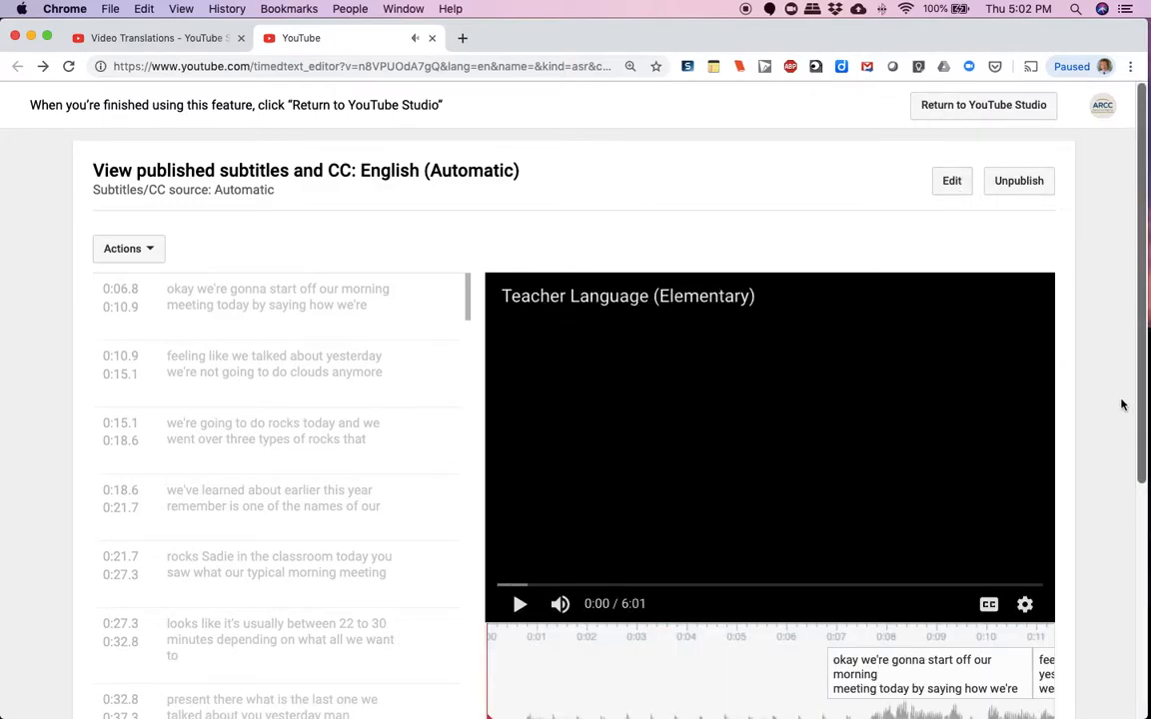
Reopen the published automatic English subtitles for editing and prefix the first line with the speaker's name and "in class:"
left_click(951, 184)
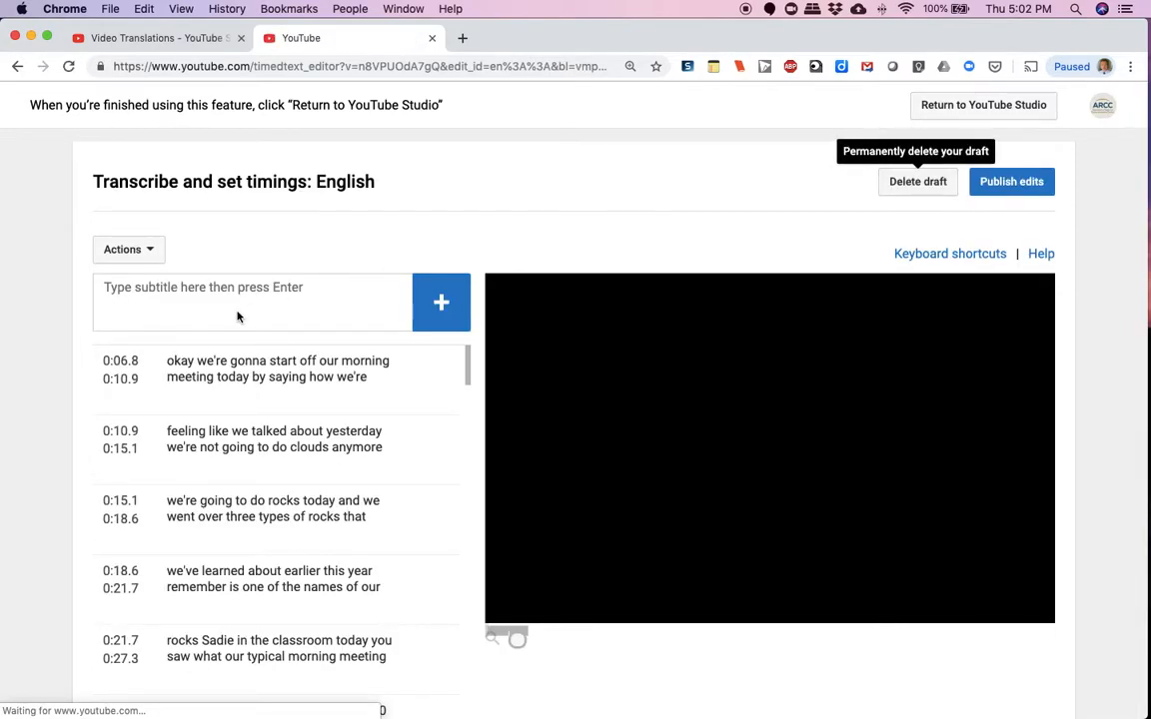
left_click(168, 363)
type("Jesse in class:")
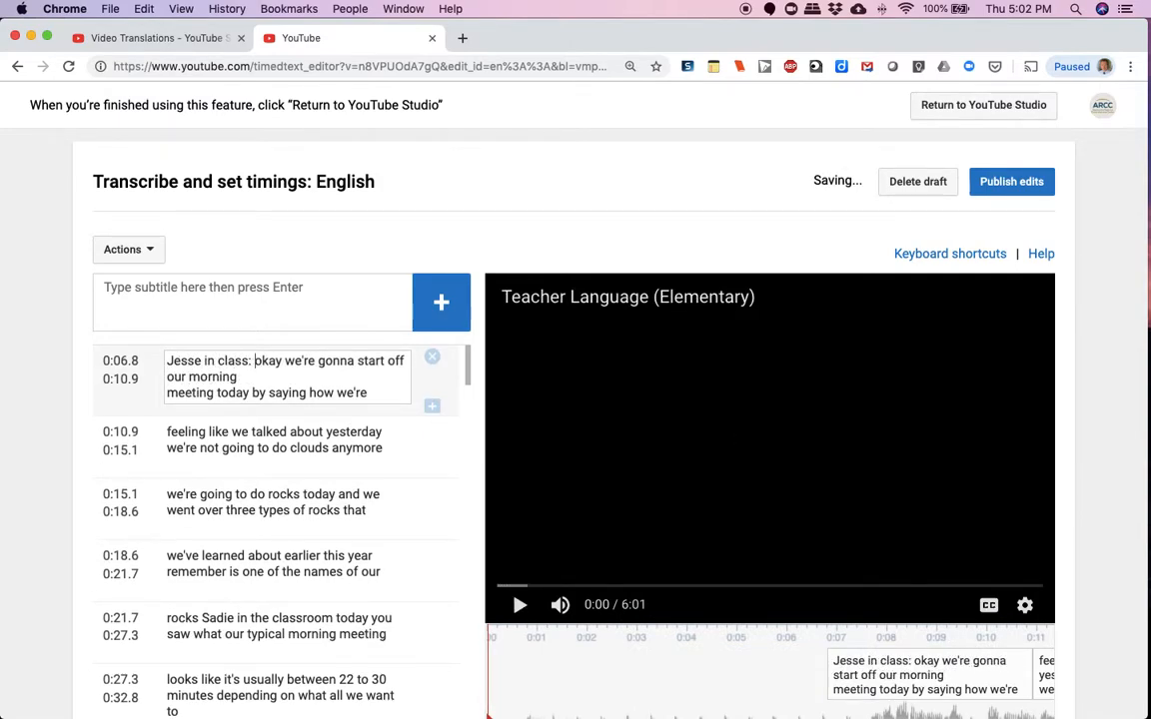
Capitalise "Okay" in the first subtitle line, remove the line break before "meeting", and make it end "by sharing how we're feeling."
key("Delete")
type("O")
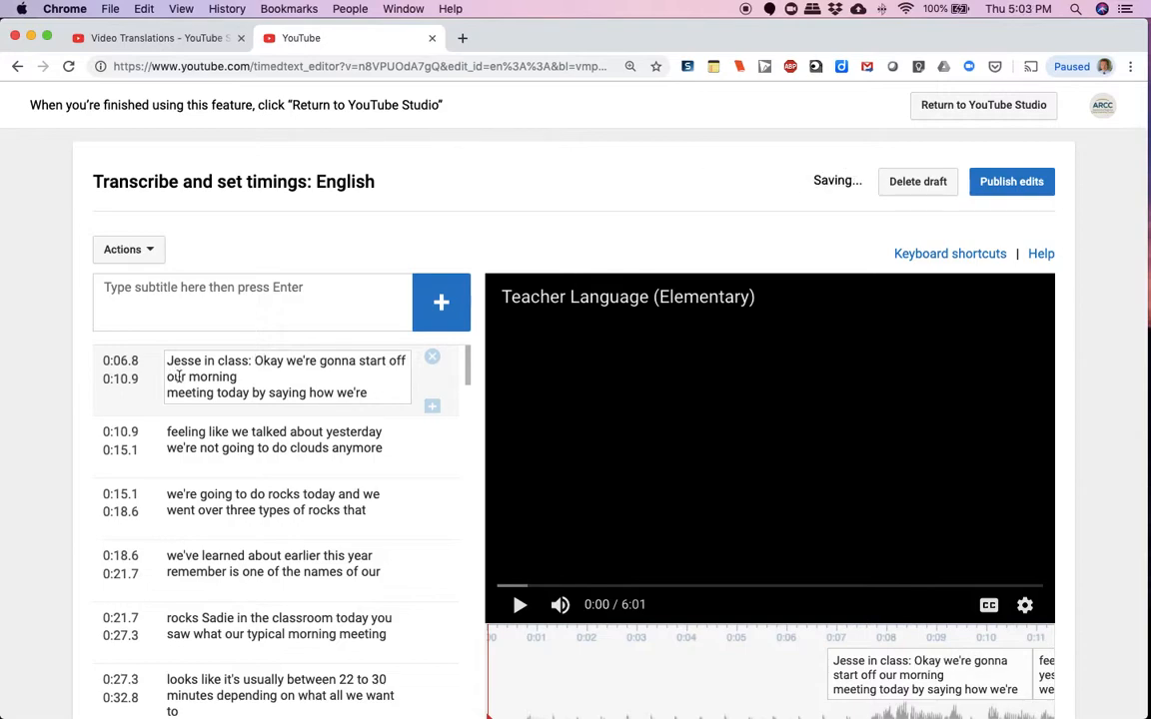
left_click(166, 392)
key("BackSpace")
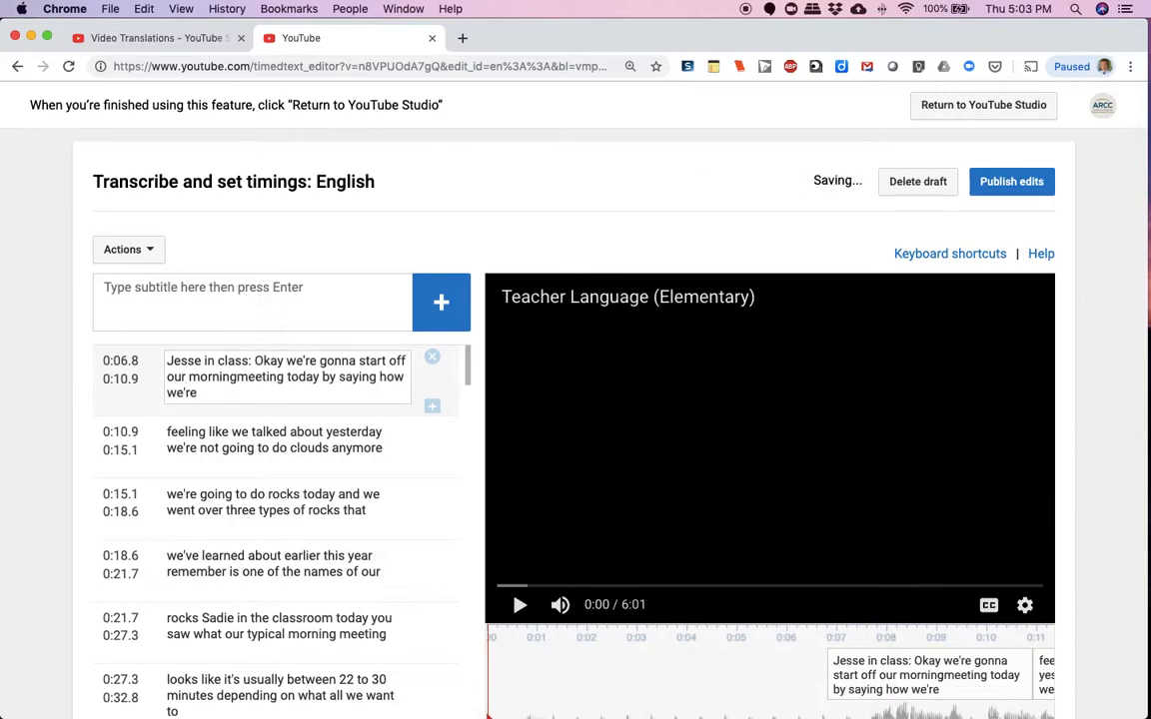
double_click(358, 378)
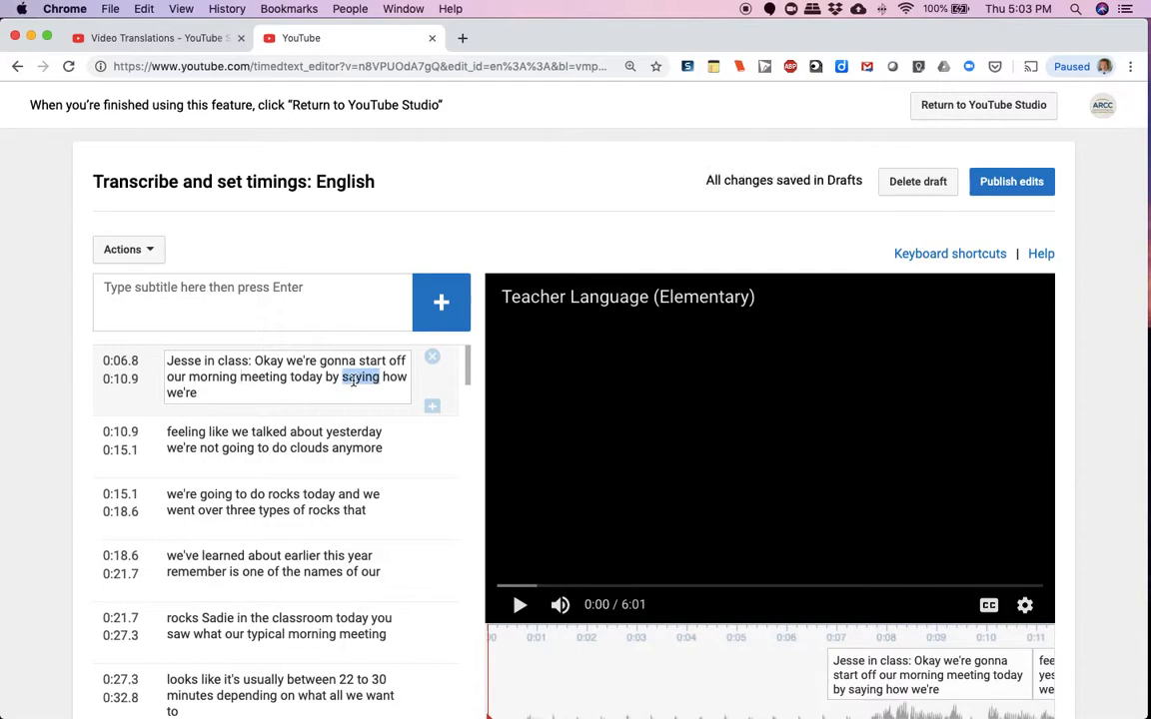
type("sharing")
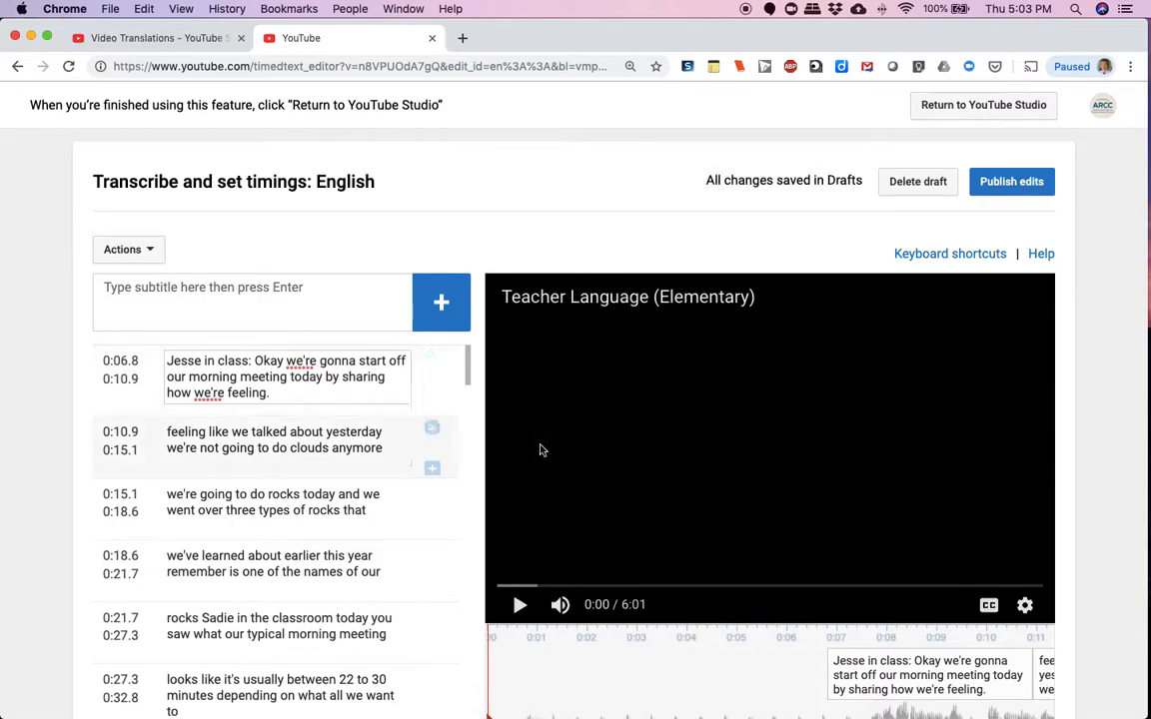
Find by playback where "feeling" ends and move the boundary between the first and second subtitle lines to 0:11.8
left_click(356, 461)
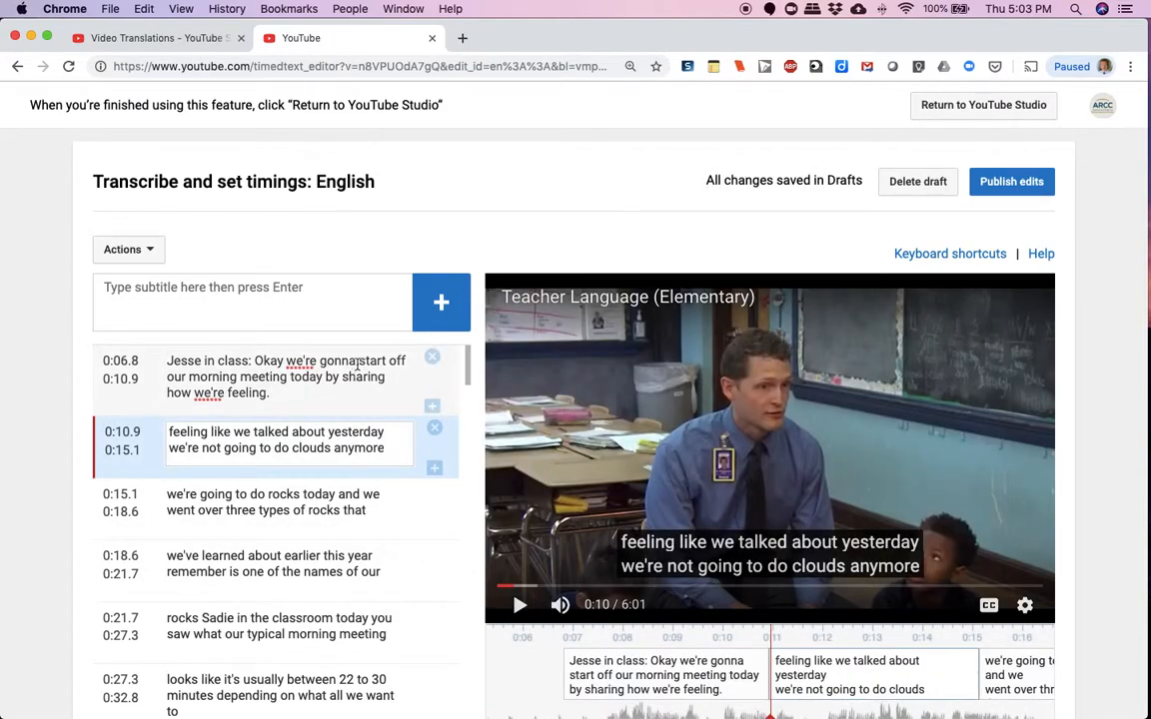
left_click(357, 362)
left_click(520, 606)
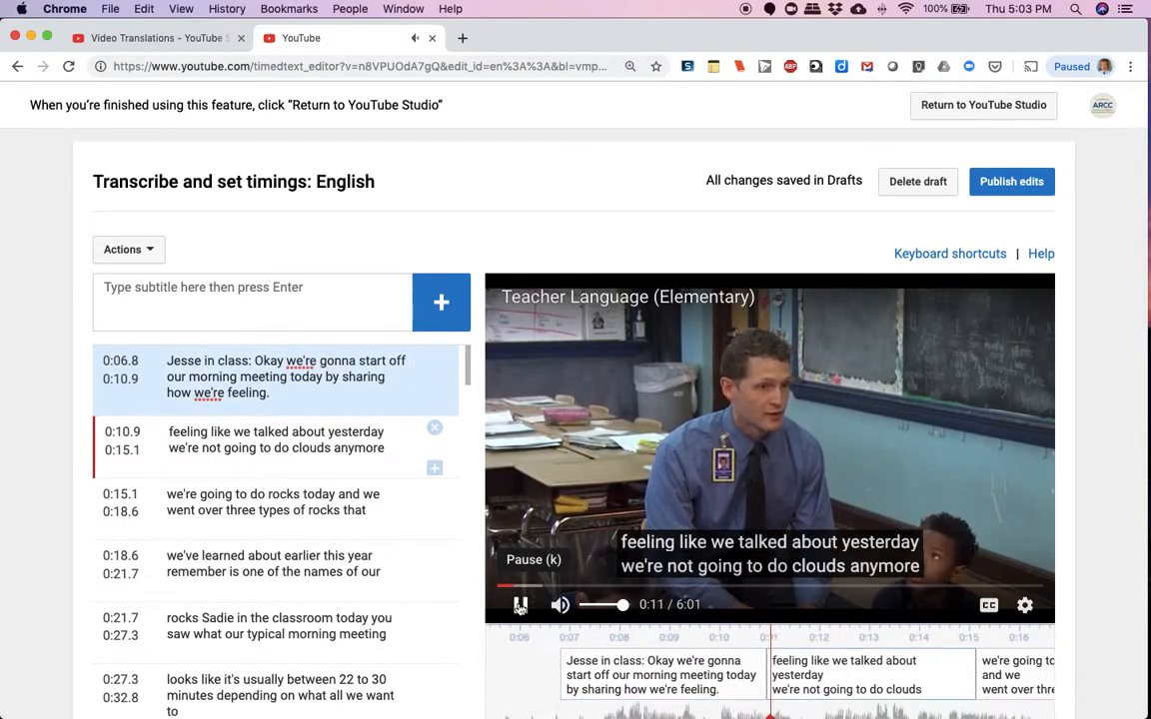
left_click(520, 605)
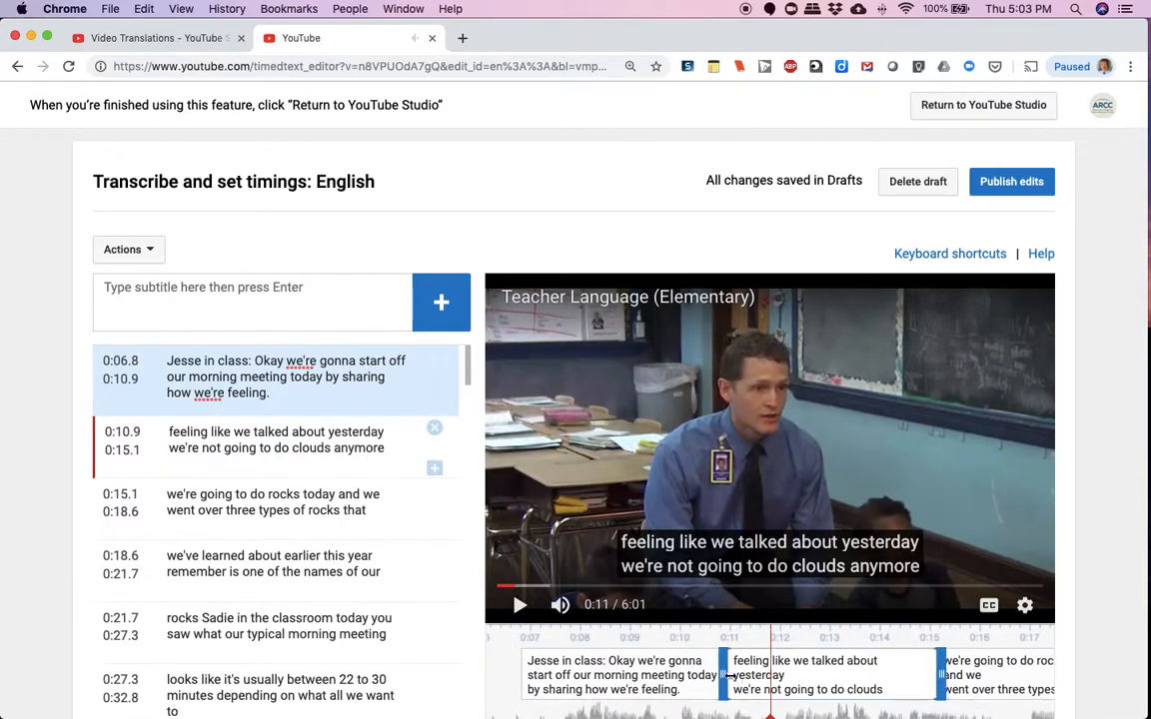
left_click_drag(725, 675, 772, 676)
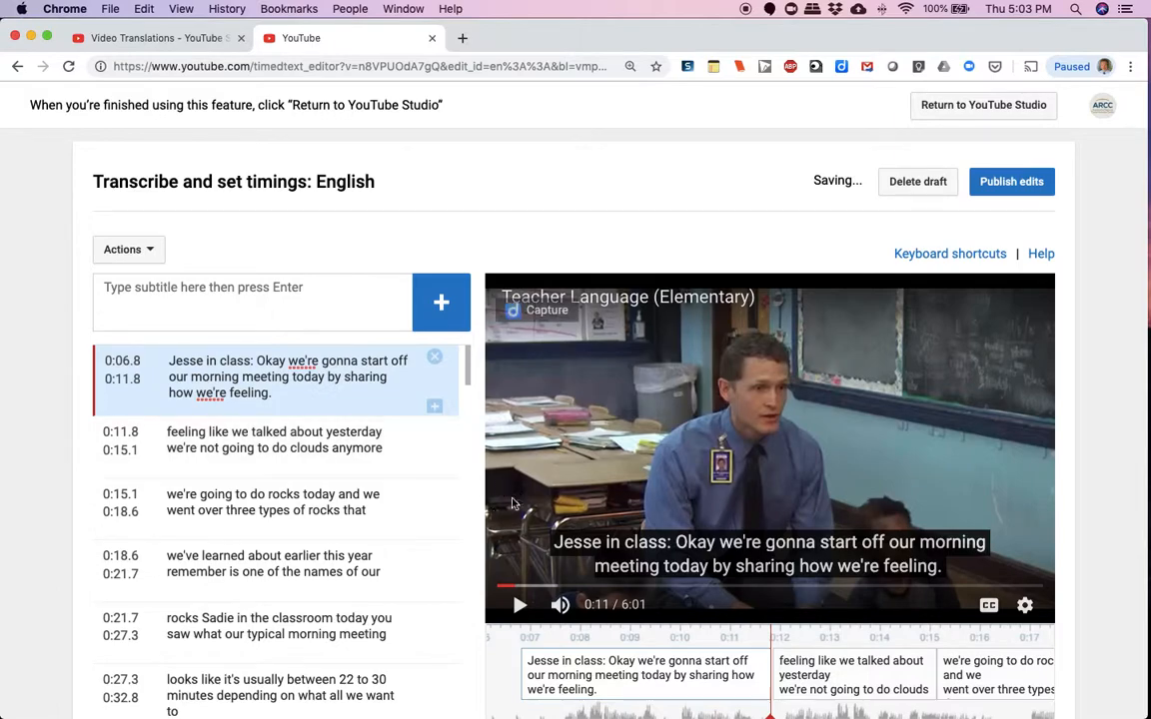
Check the second subtitle line against the audio and change its opening to "Like we talked about yesterday," without the leading "feeling"
left_click(519, 605)
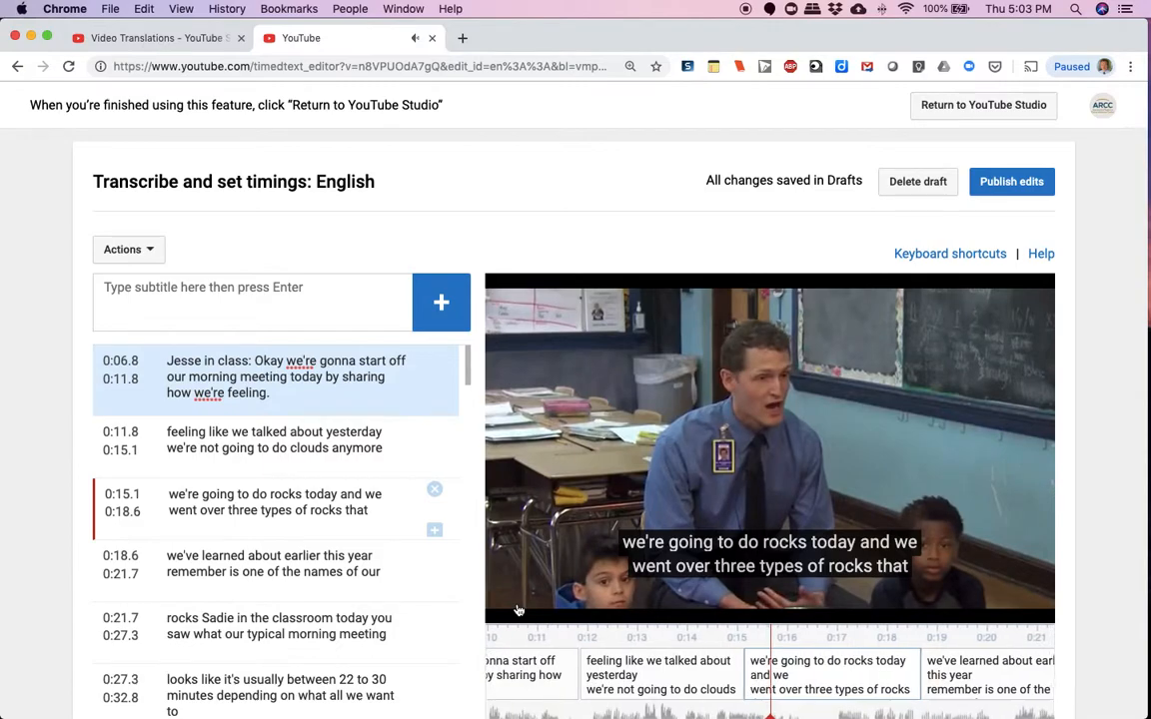
left_click(520, 605)
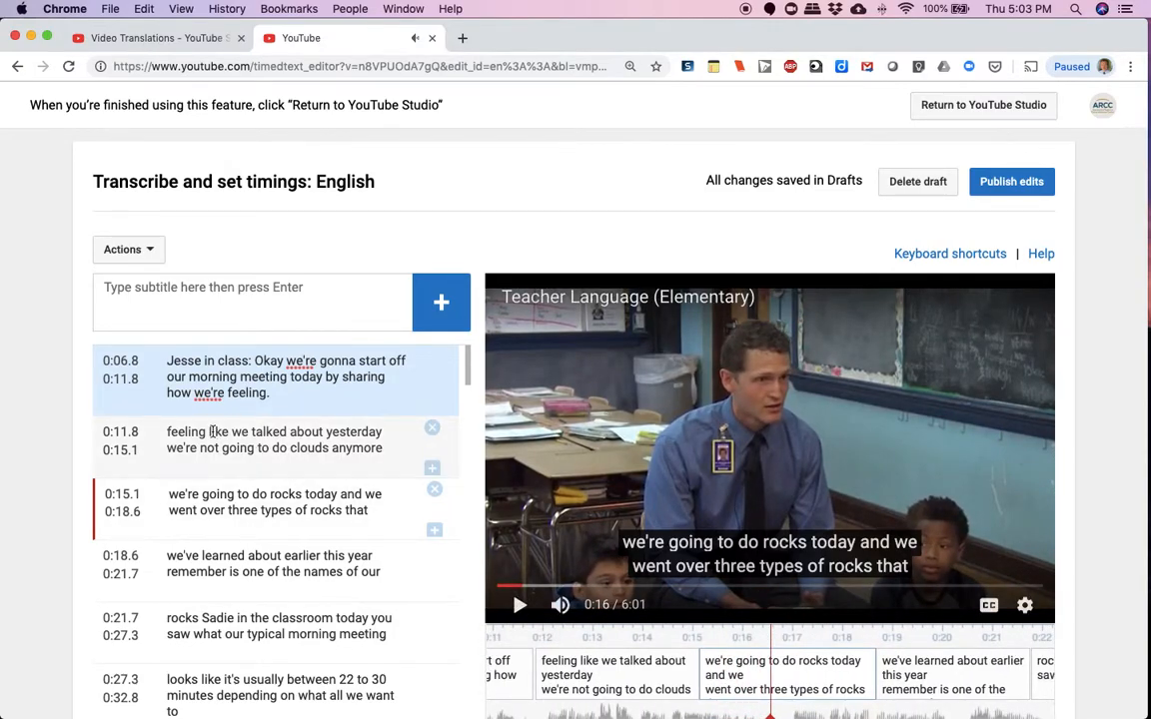
left_click(212, 431)
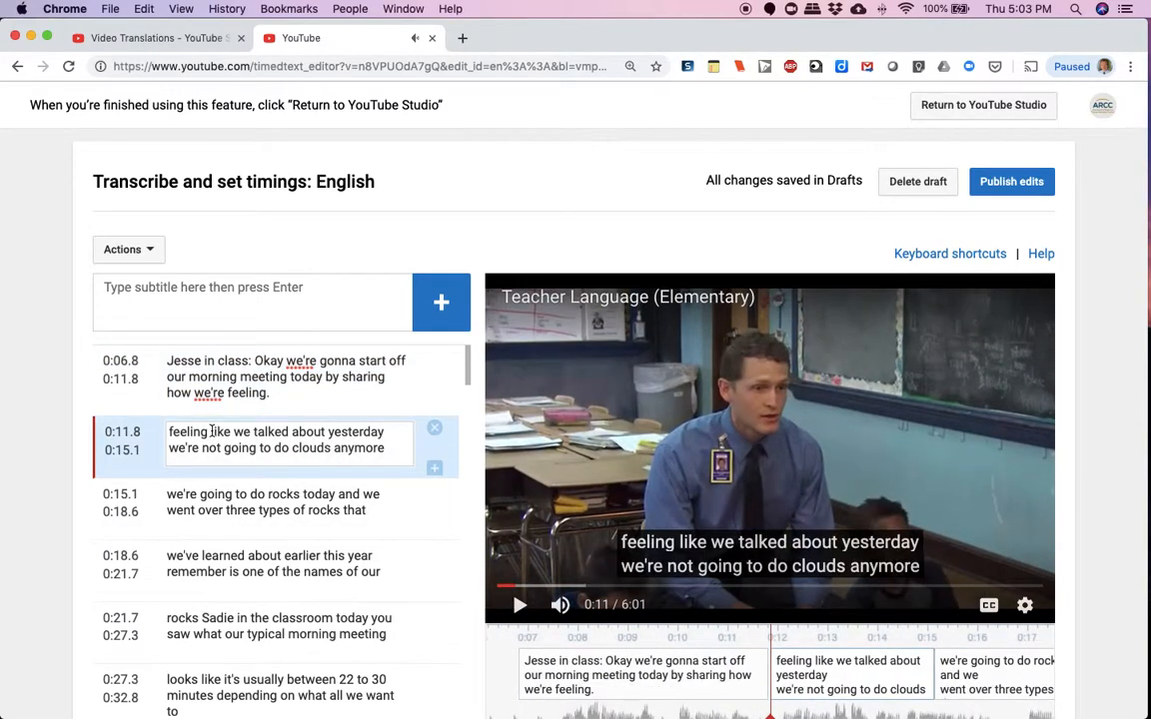
key("BackSpace")
key("BackSpace")
key("BackSpace")
key("BackSpace")
key("BackSpace")
key("BackSpace")
key("BackSpace")
key("BackSpace")
key("BackSpace")
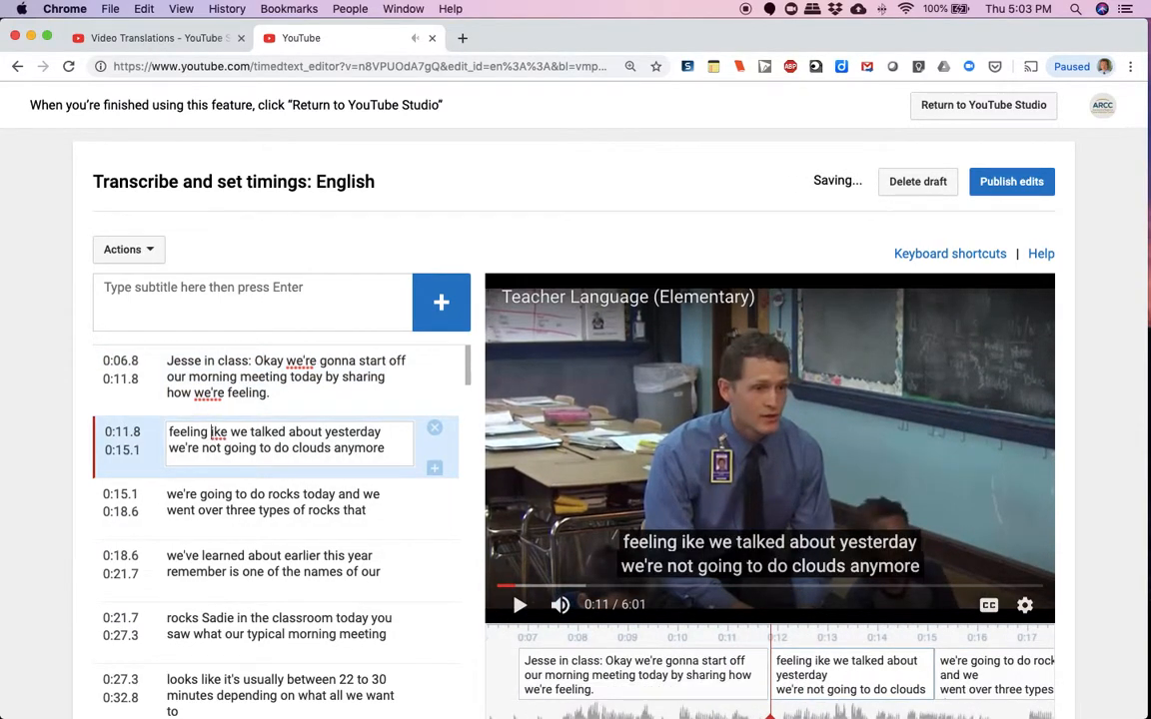
type("L")
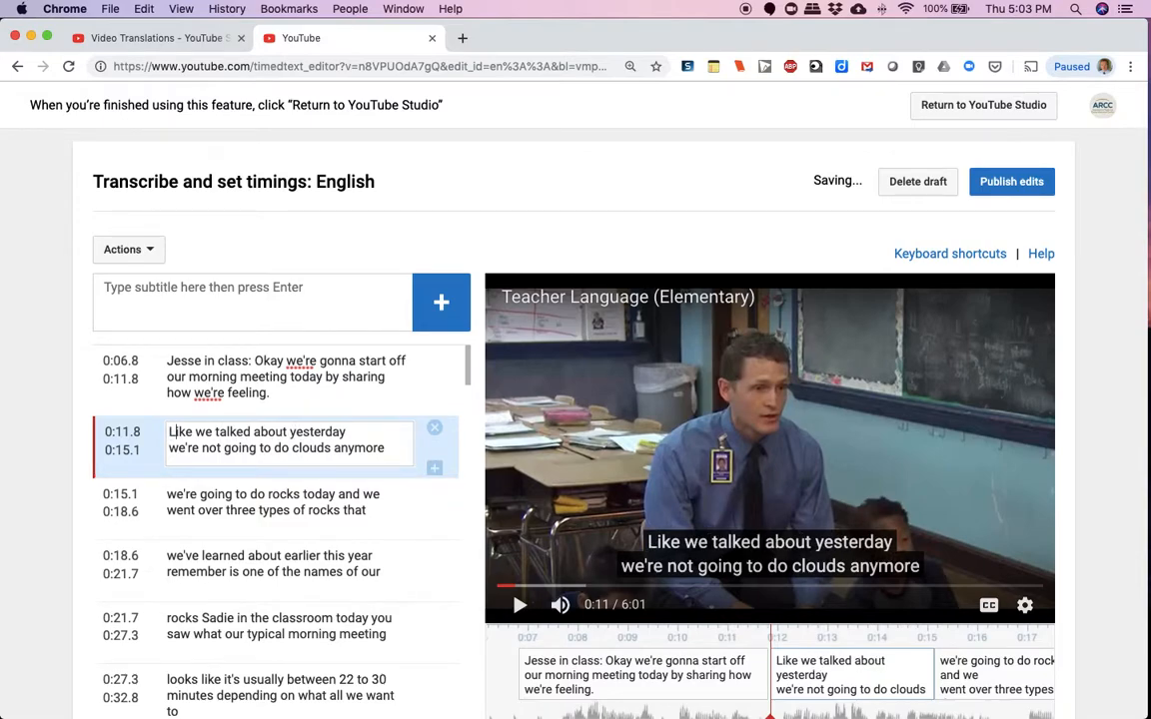
left_click(349, 432)
type(",")
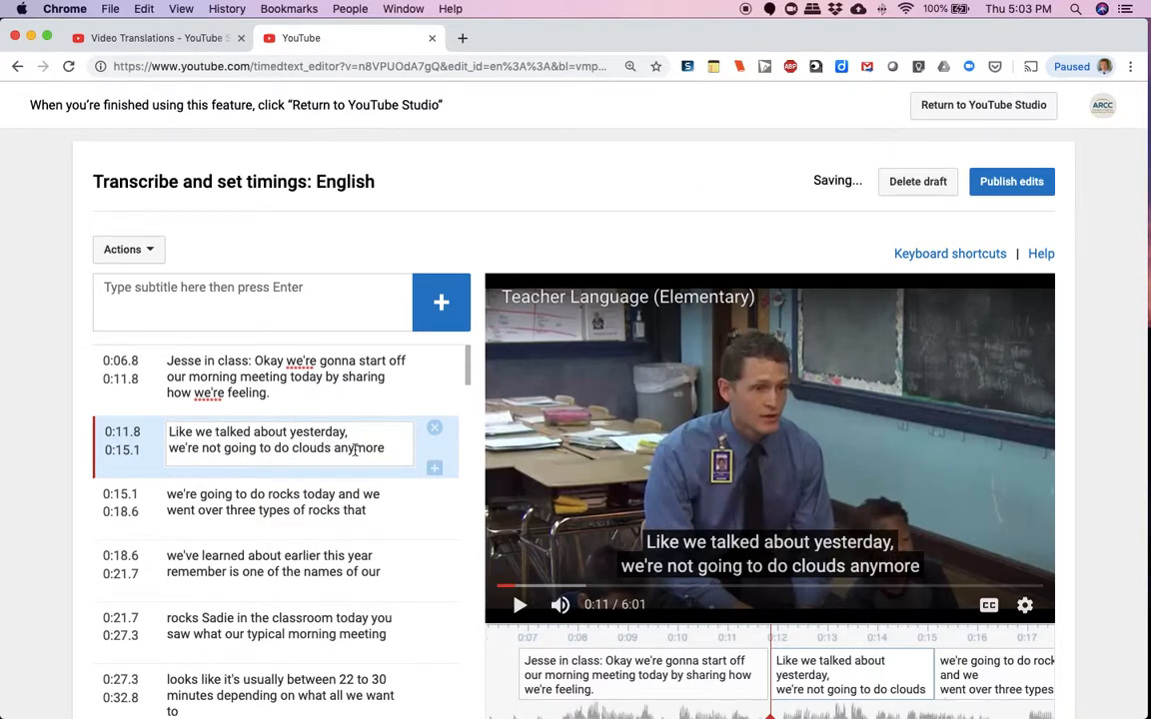
Extend the end of the second subtitle line with ", we're going to do rocks today."
left_click(394, 451)
type(", we're going to d")
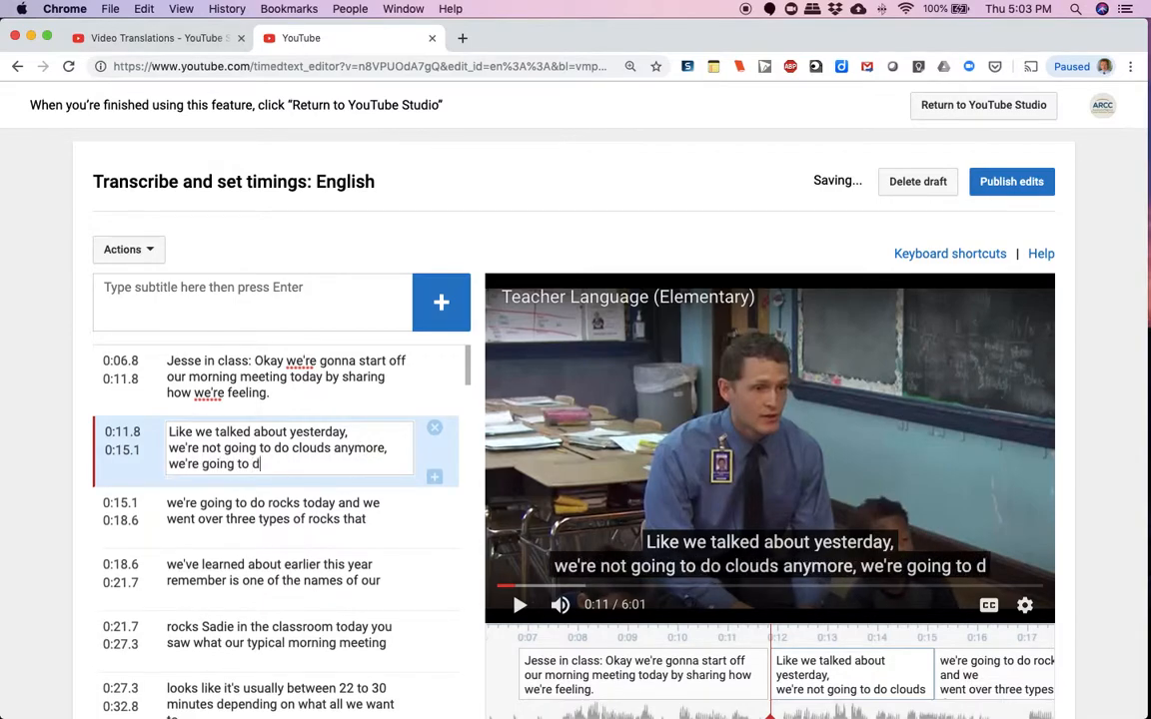
type("o rocks today.")
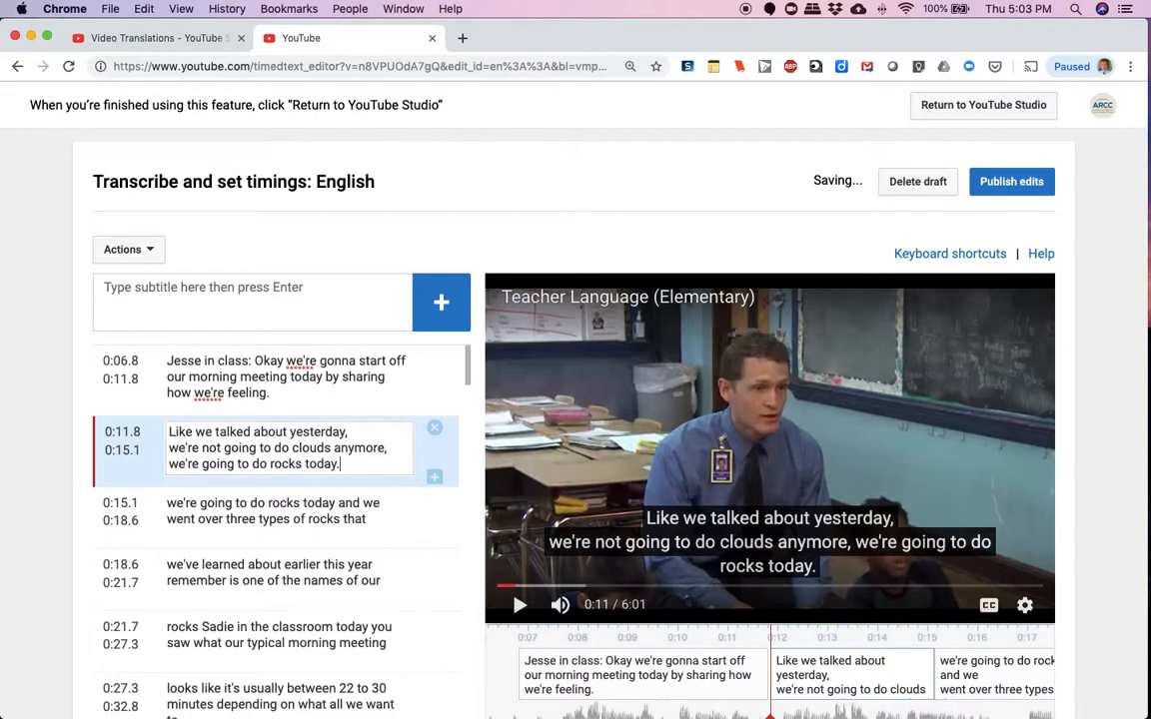
Remove "we're going to do rocks today" from the third subtitle line and merge its remaining text into the second line
left_click(326, 519)
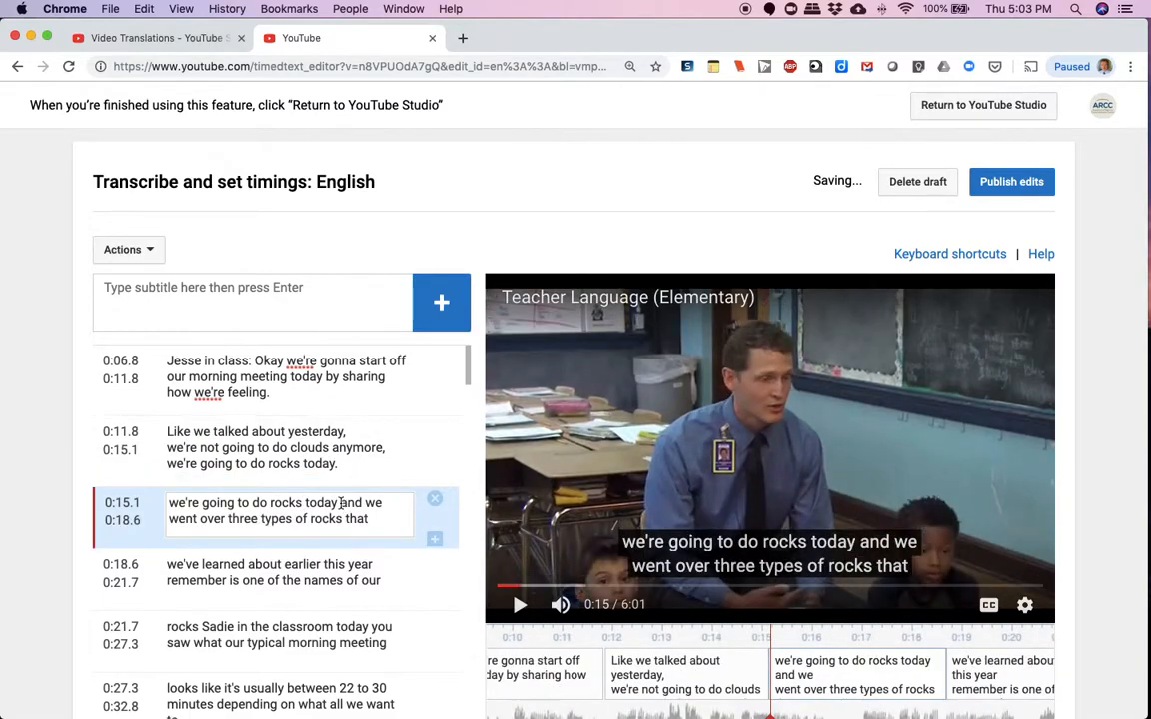
left_click_drag(341, 504, 171, 504)
key("BackSpace")
key("BackSpace")
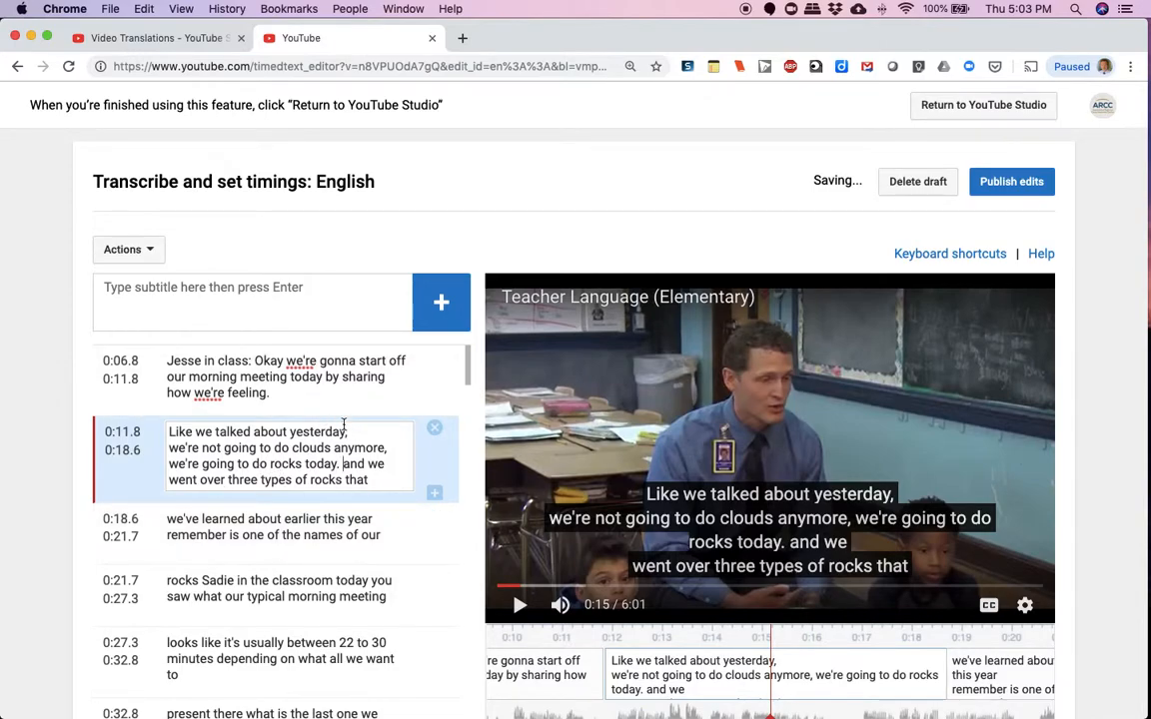
Check the merged second subtitle line against the audio and delete all its text after "we're not going to do clouds anymore,"
left_click(313, 388)
left_click(324, 460)
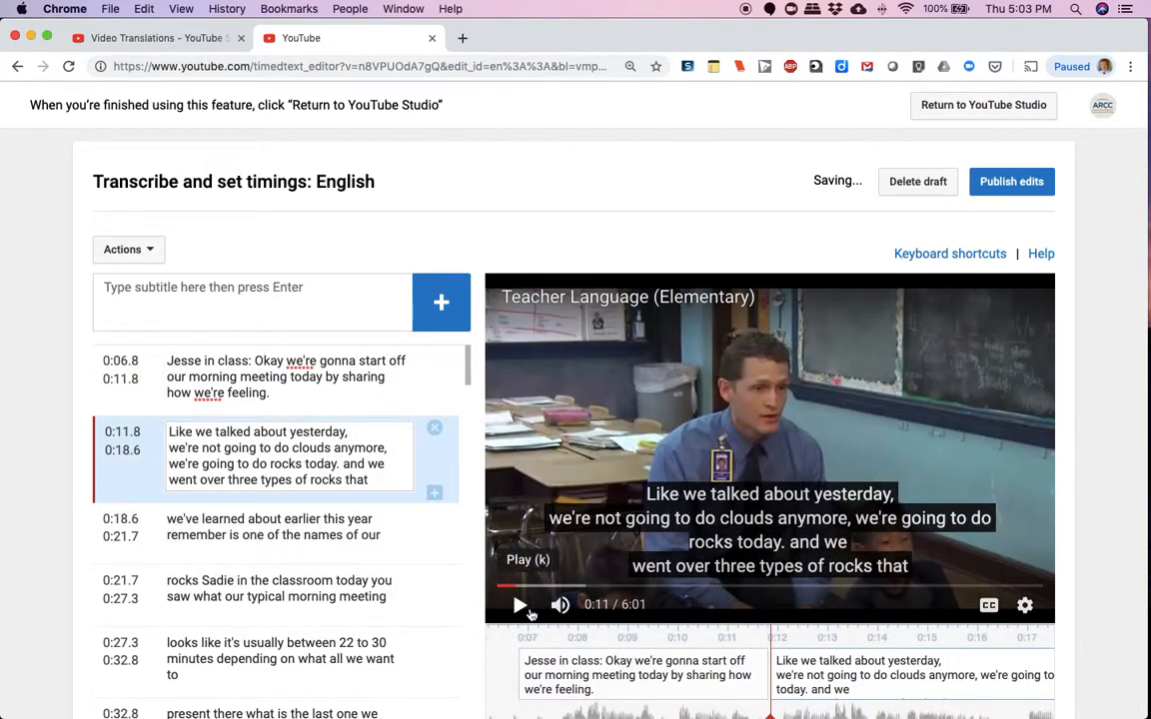
left_click(520, 608)
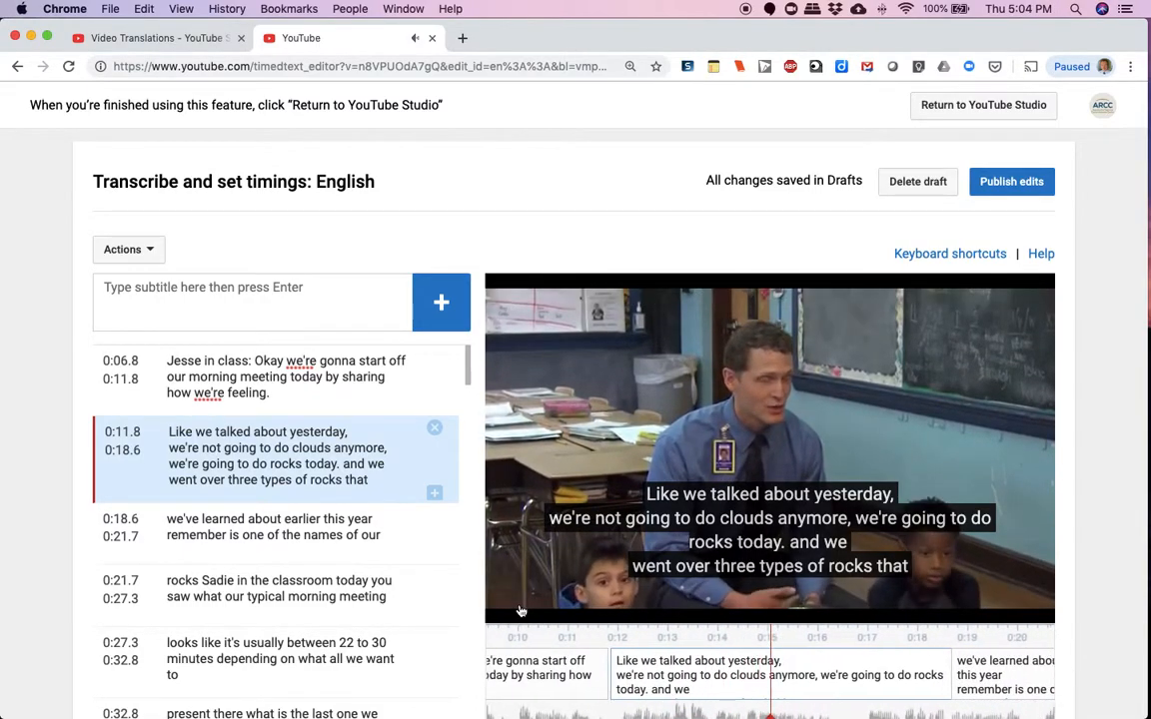
left_click(520, 607)
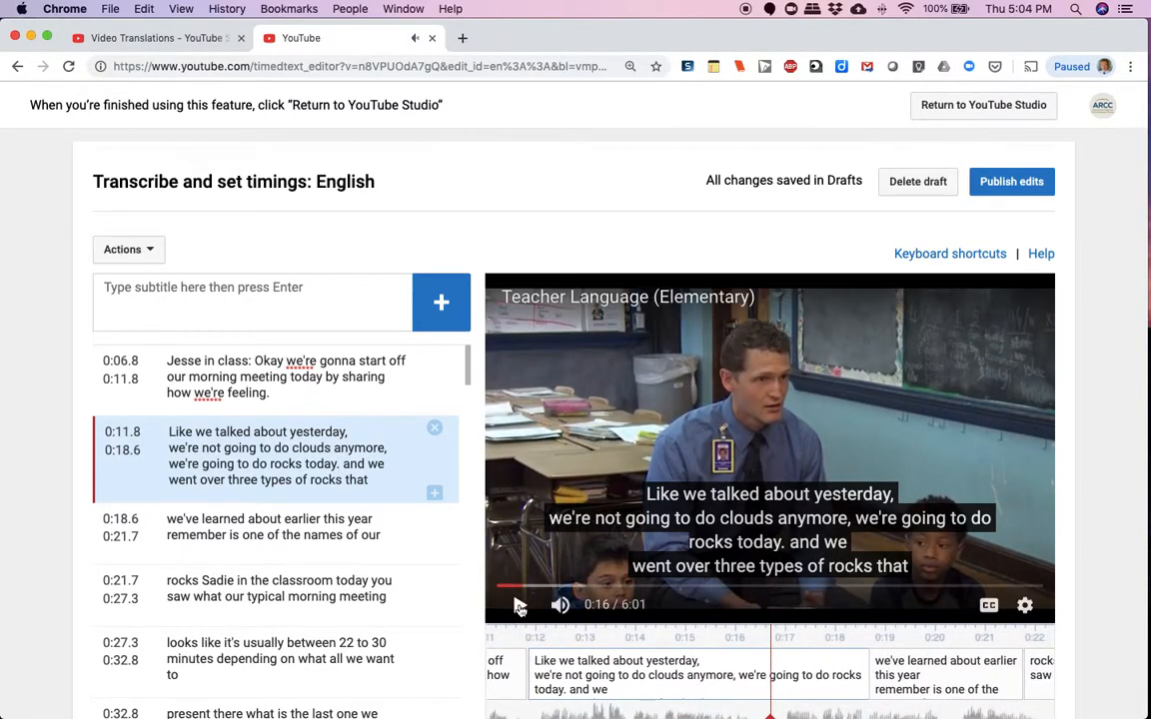
left_click(375, 480)
left_click_drag(374, 480, 345, 465)
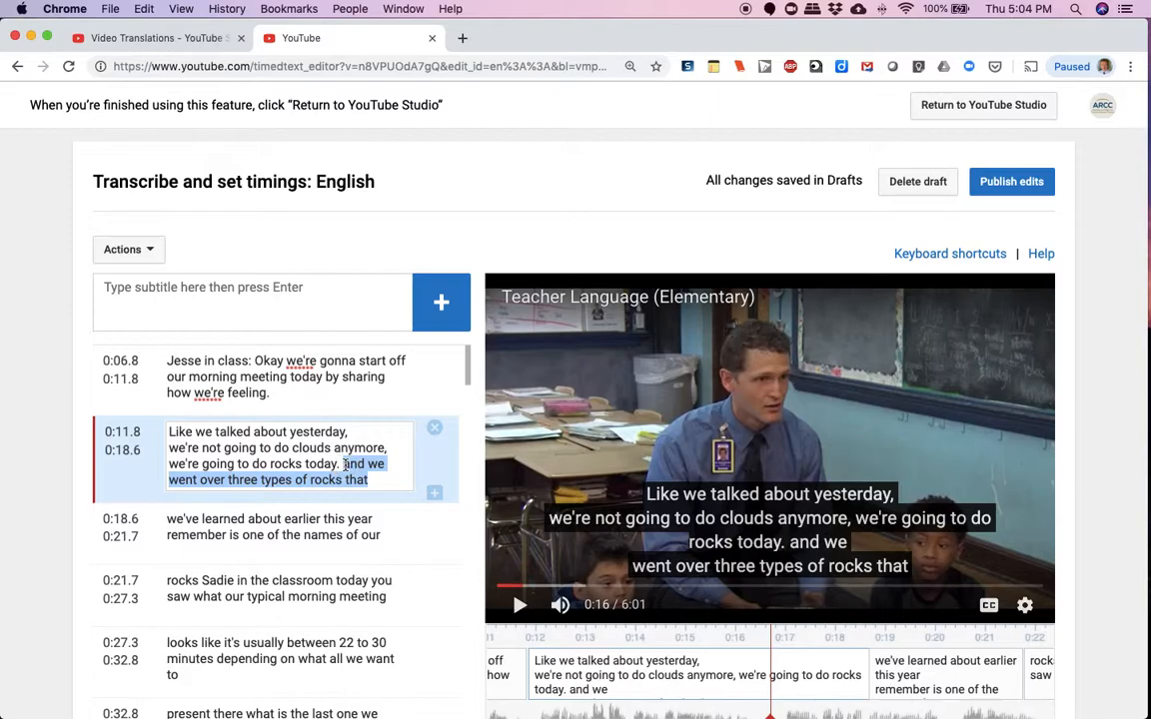
key("BackSpace")
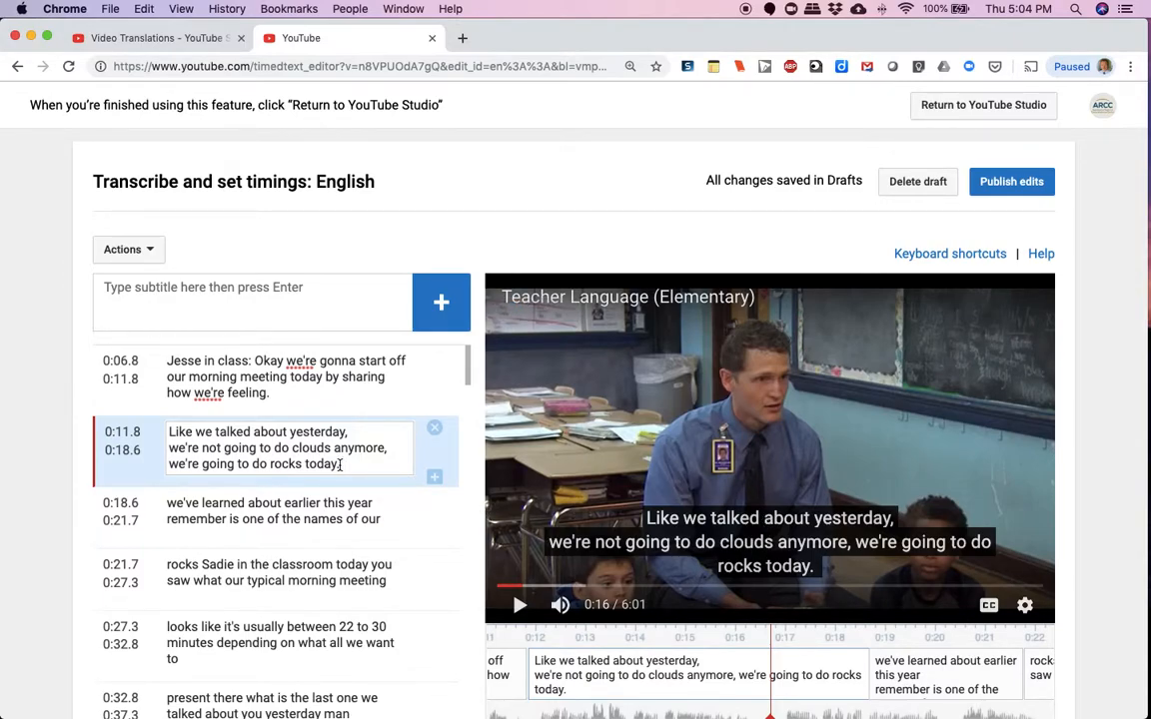
left_click_drag(342, 464, 166, 462)
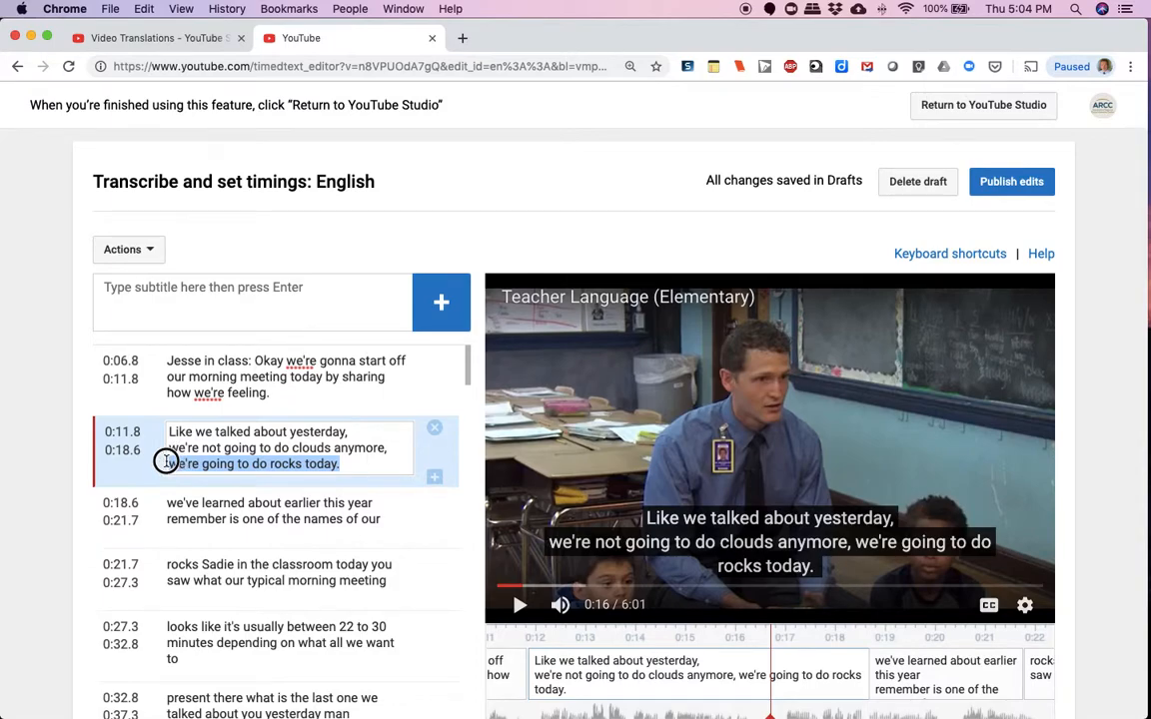
key("BackSpace")
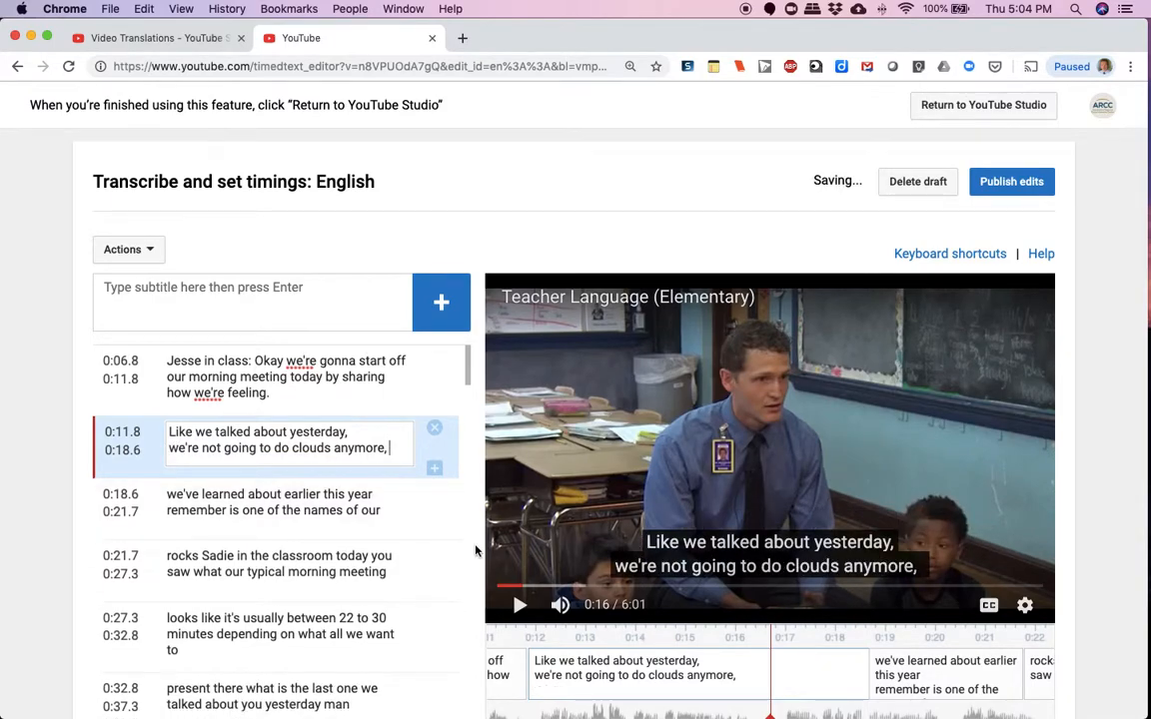
Find by playback where "anymore" ends and set the second subtitle line's end time to 0:15.6
left_click(275, 385)
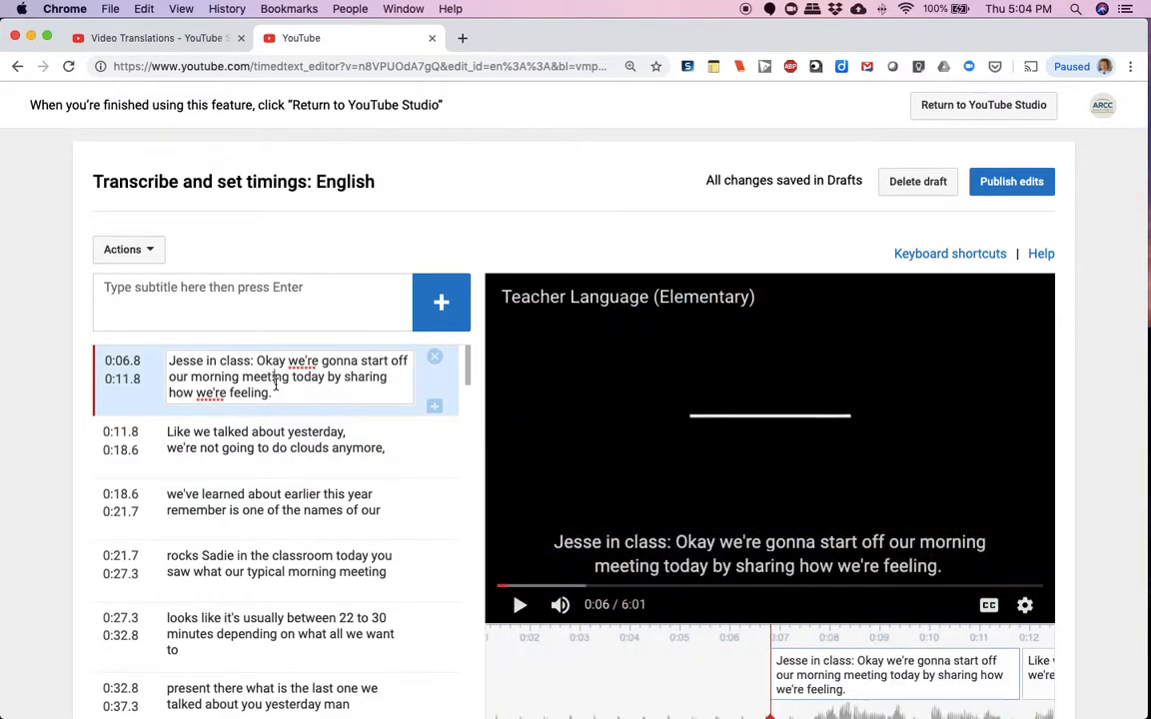
left_click(275, 450)
left_click(520, 606)
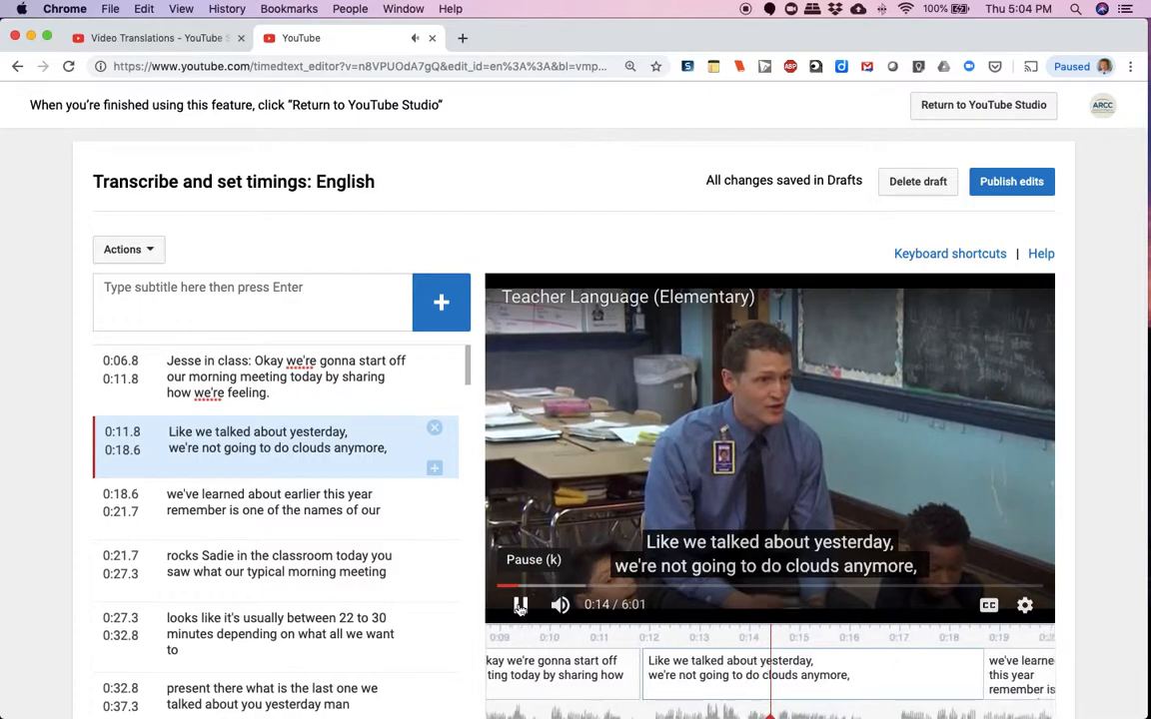
left_click(519, 606)
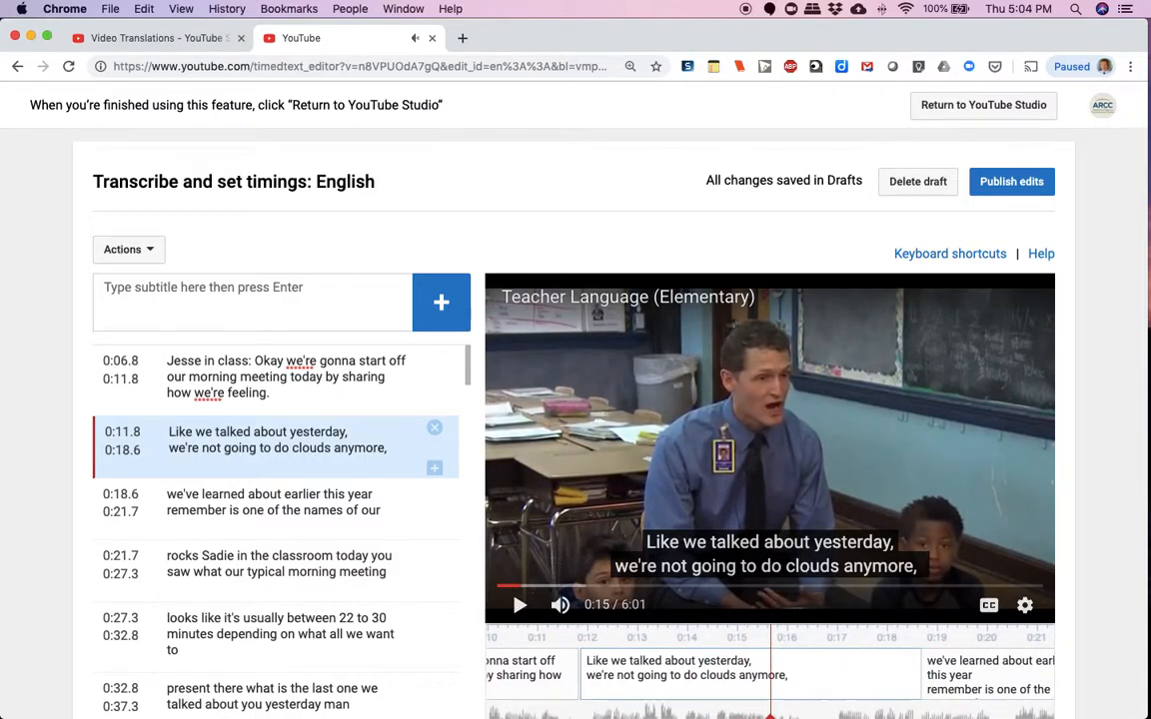
left_click_drag(916, 675, 766, 674)
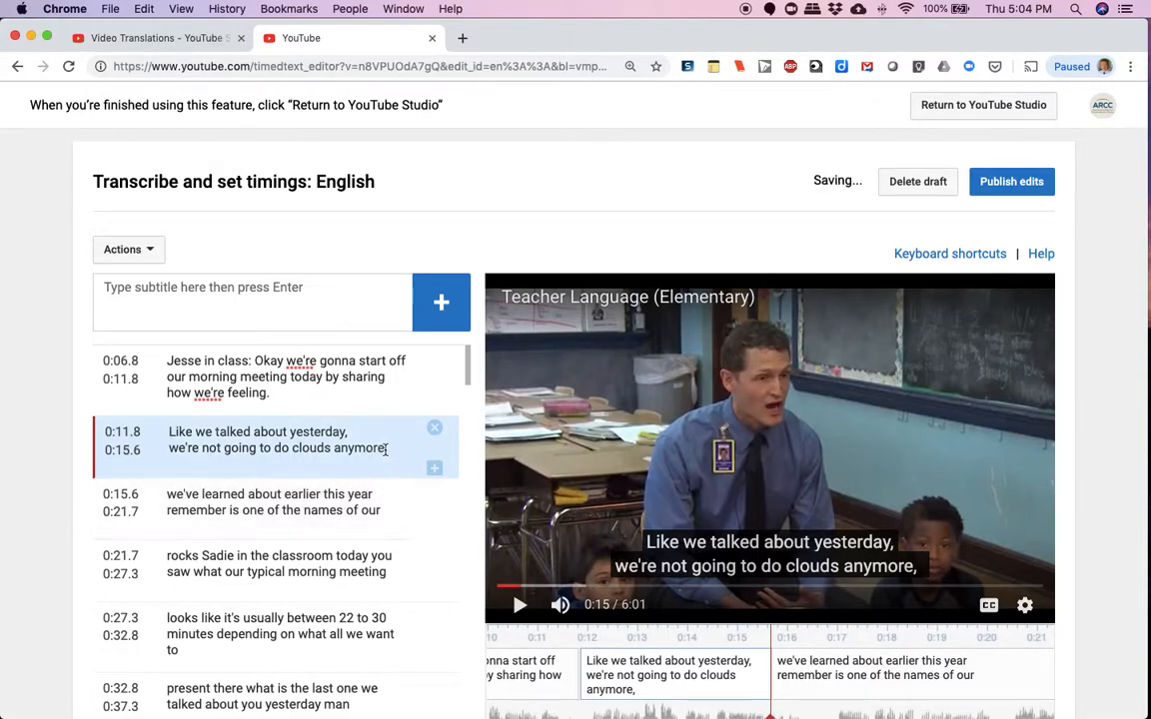
Insert a subtitle line reading "we're going to do rocks." directly after the second line, and reselect the second line
left_click(390, 510)
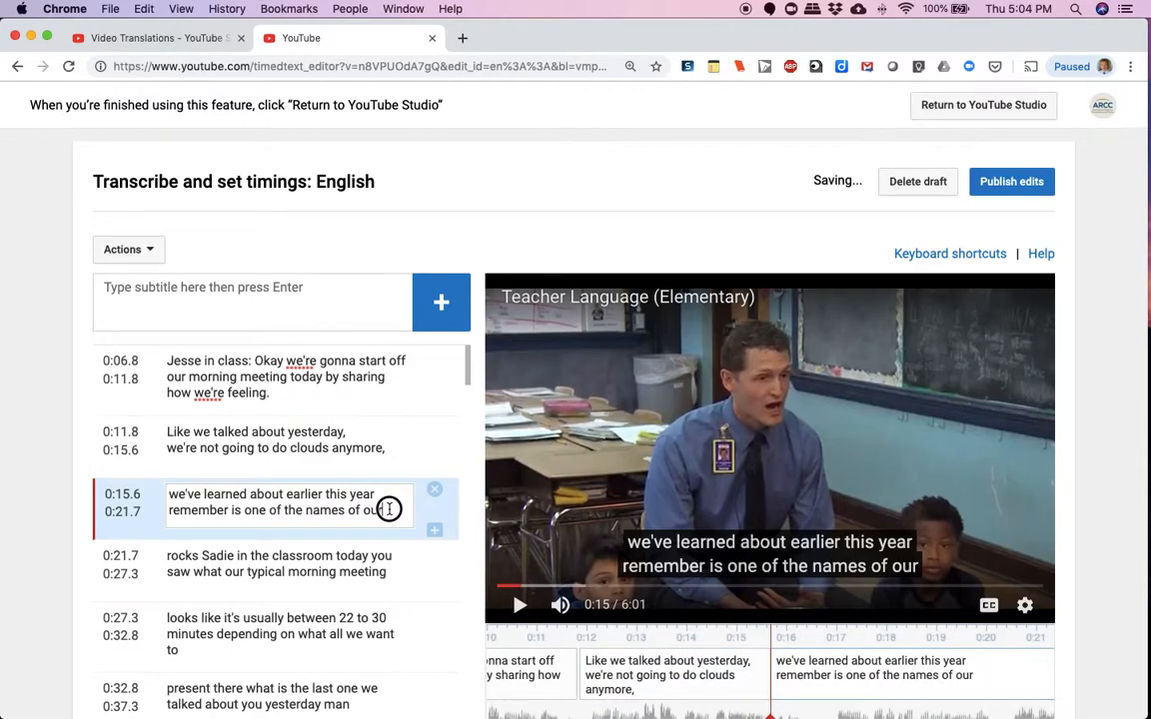
left_click(399, 450)
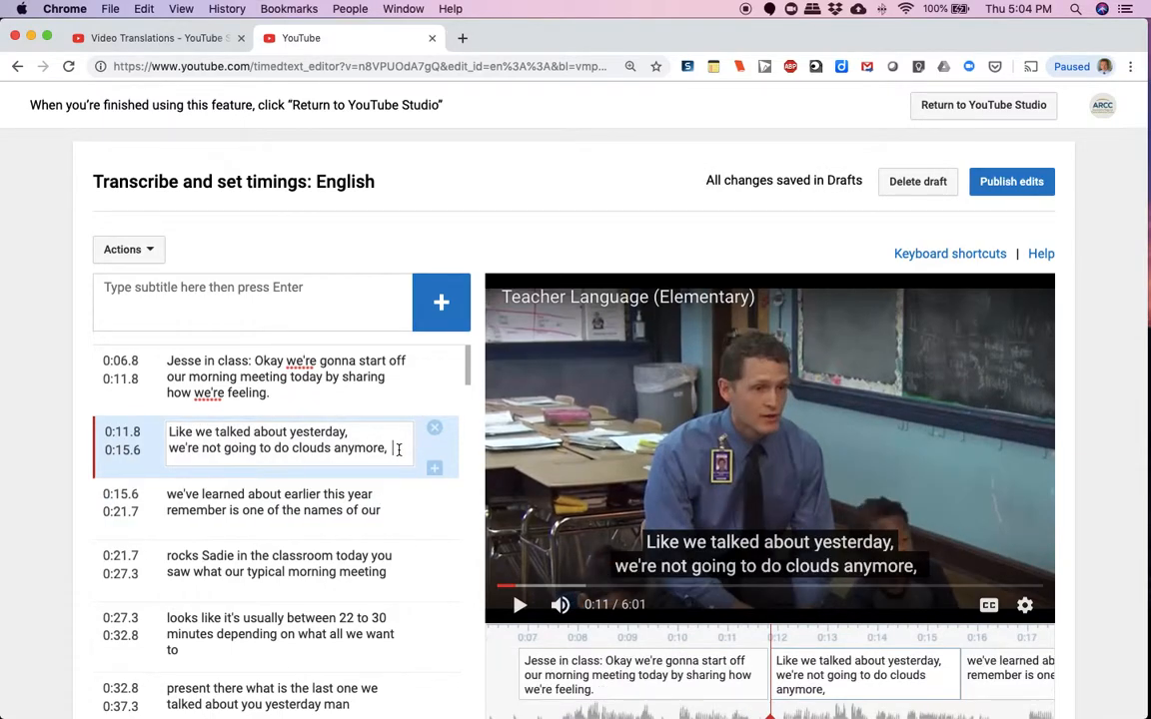
key("Return")
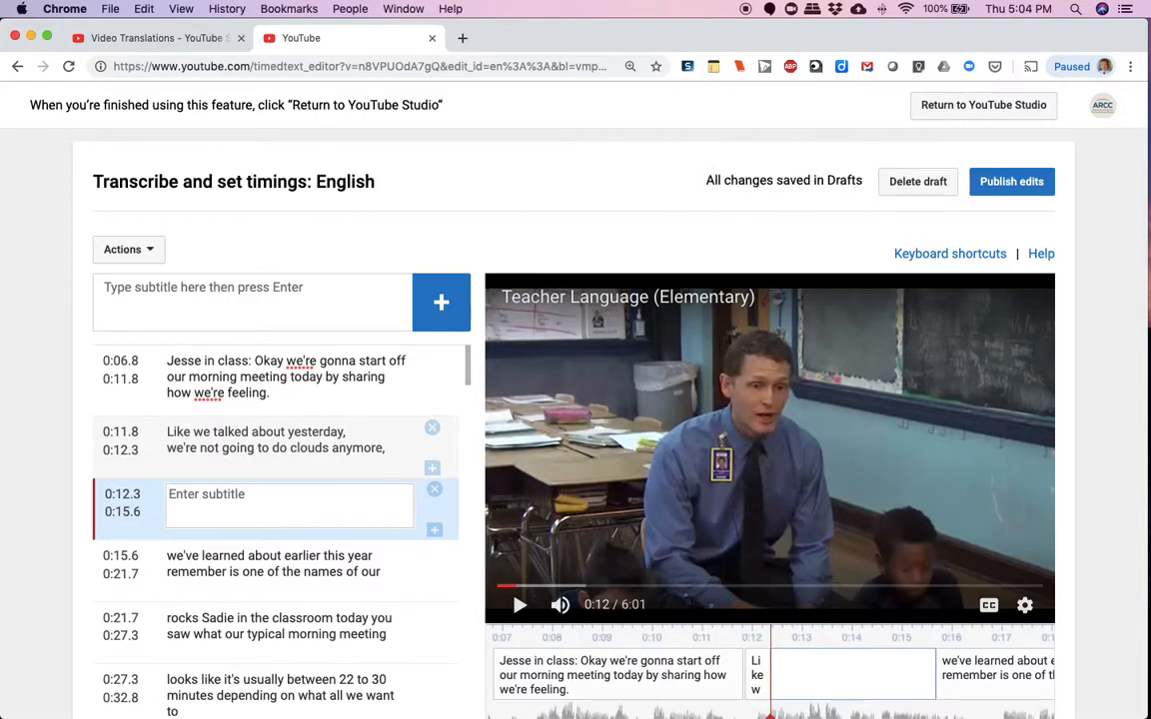
type("we're going to ")
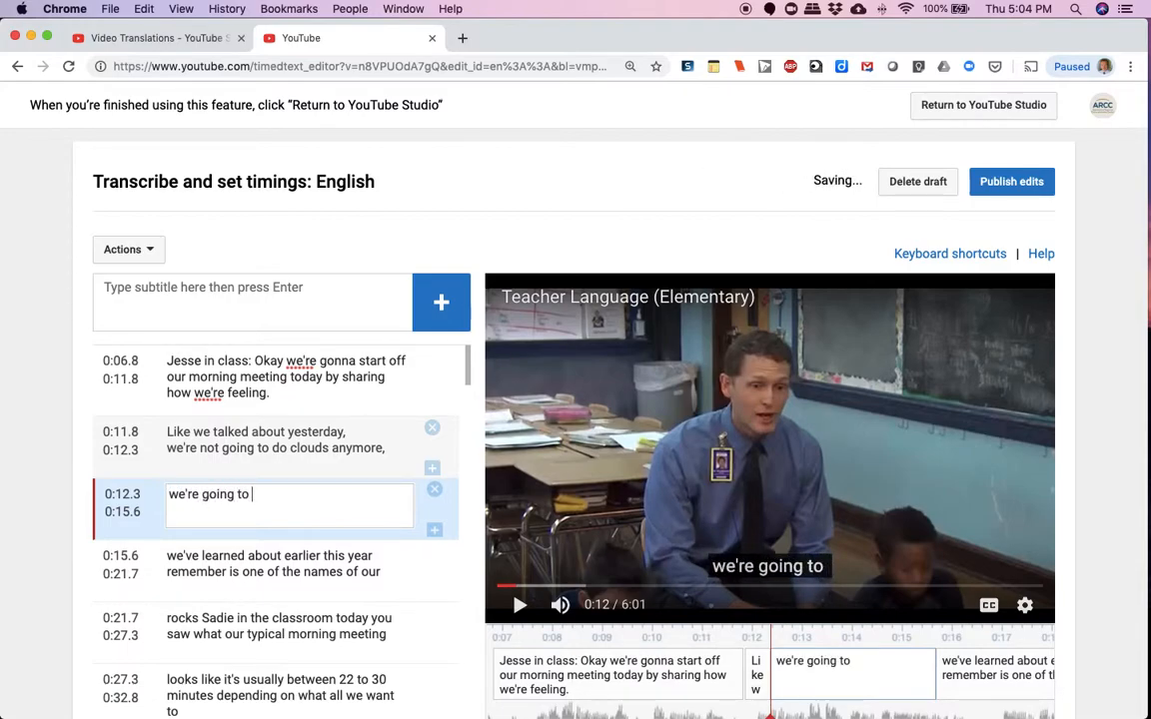
type("do rocks.")
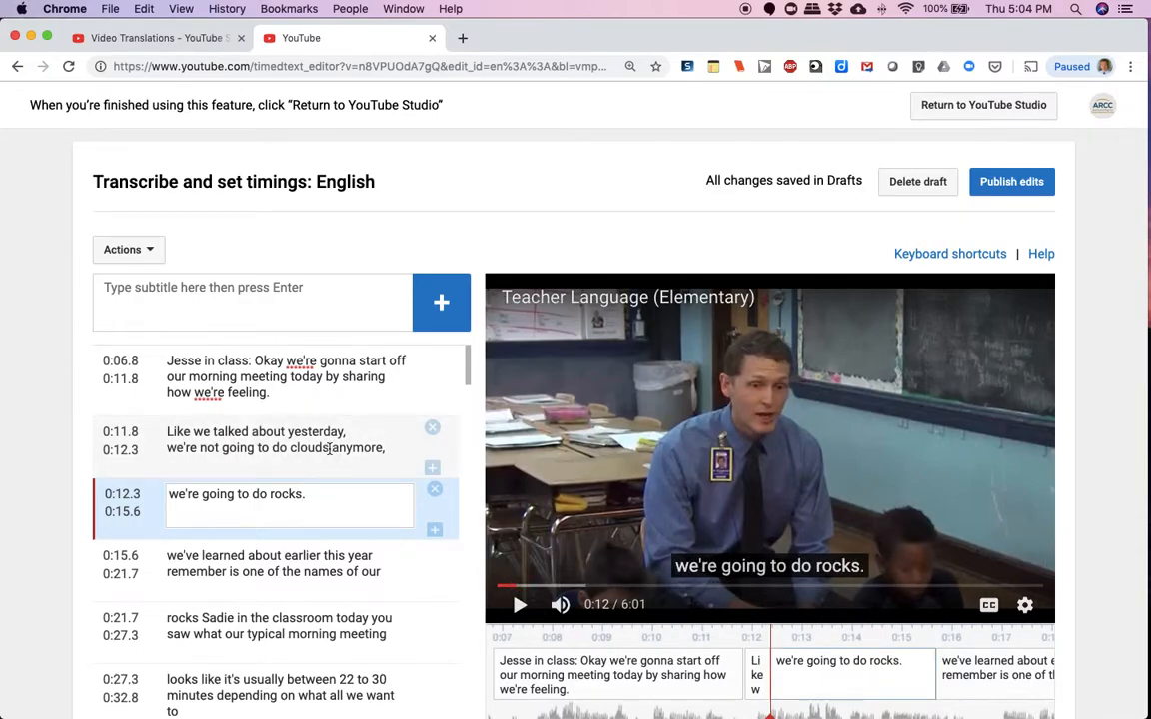
left_click(334, 448)
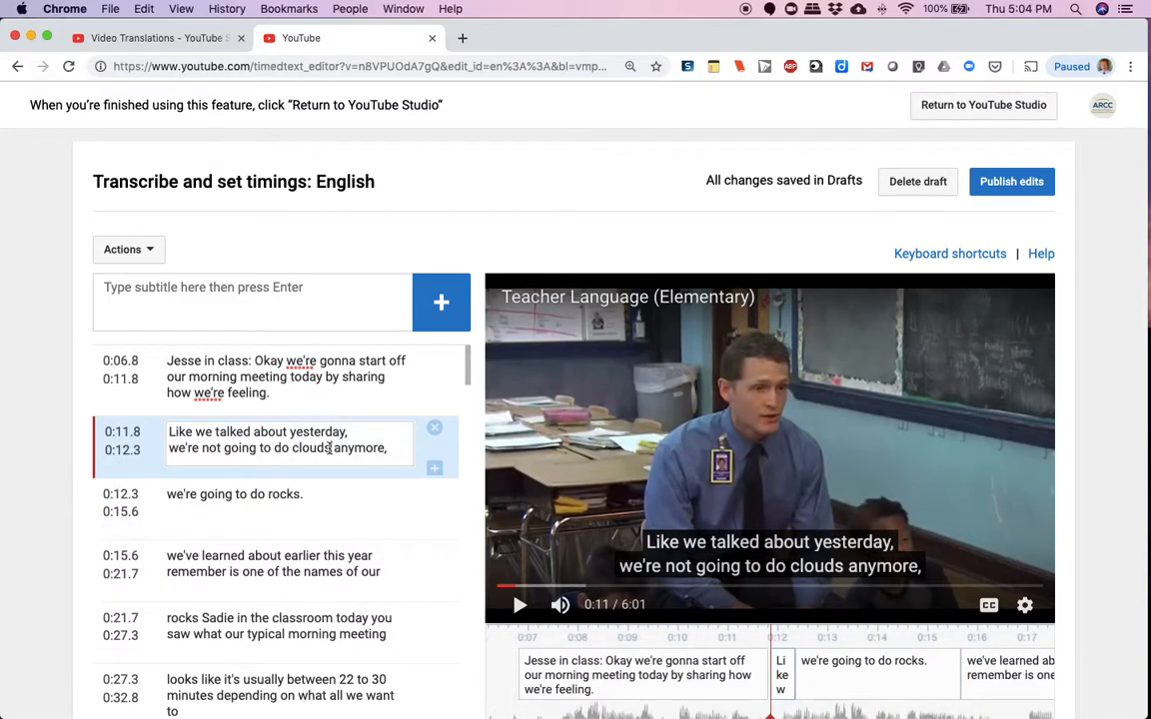
Find by playback where "we're going to do rocks." belongs and retime that subtitle line to run from 0:15.6 to 0:18.0
left_click(324, 519)
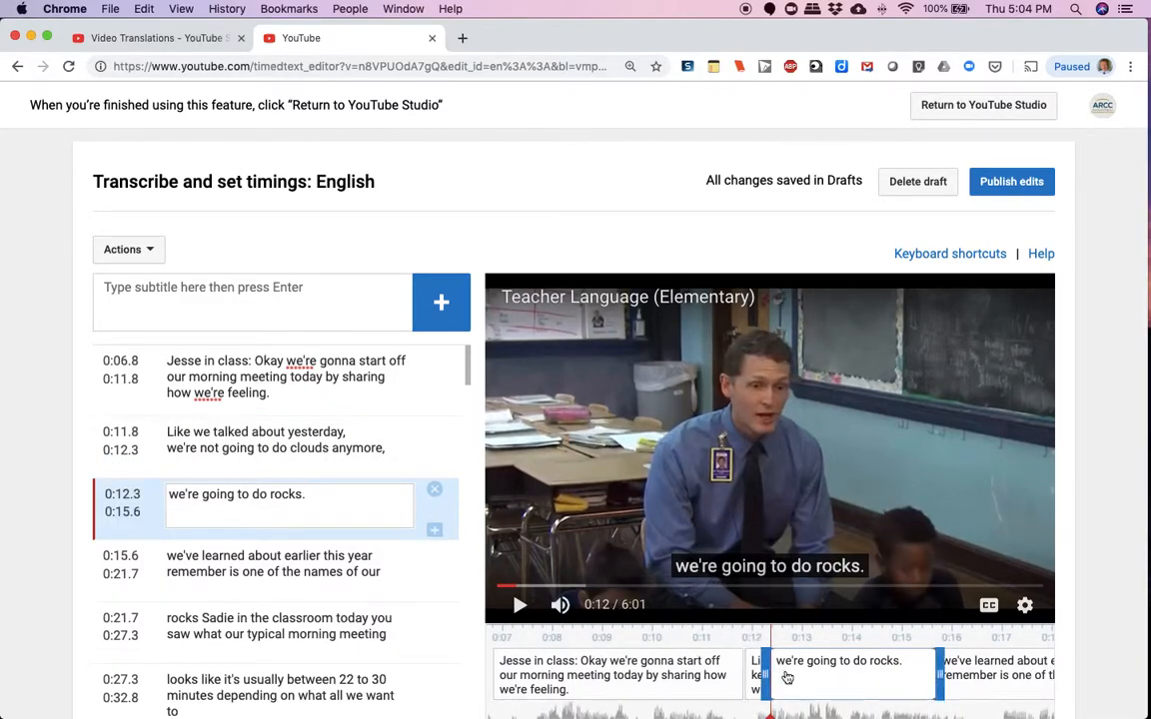
left_click(758, 677)
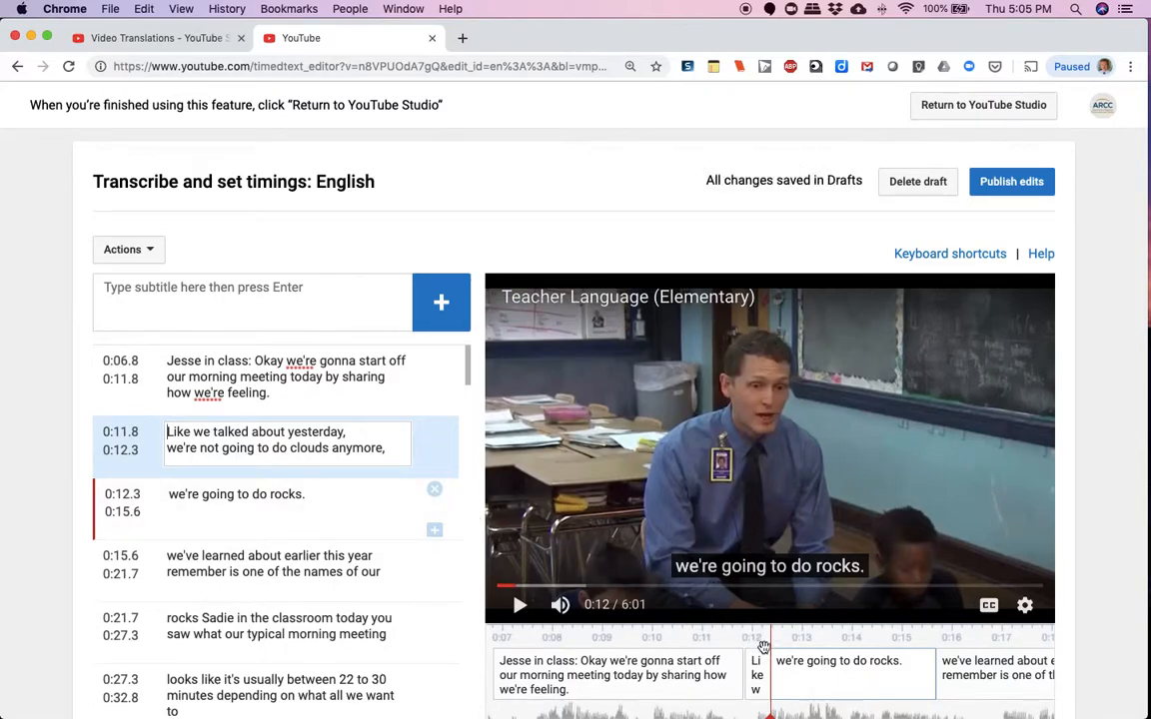
left_click(520, 606)
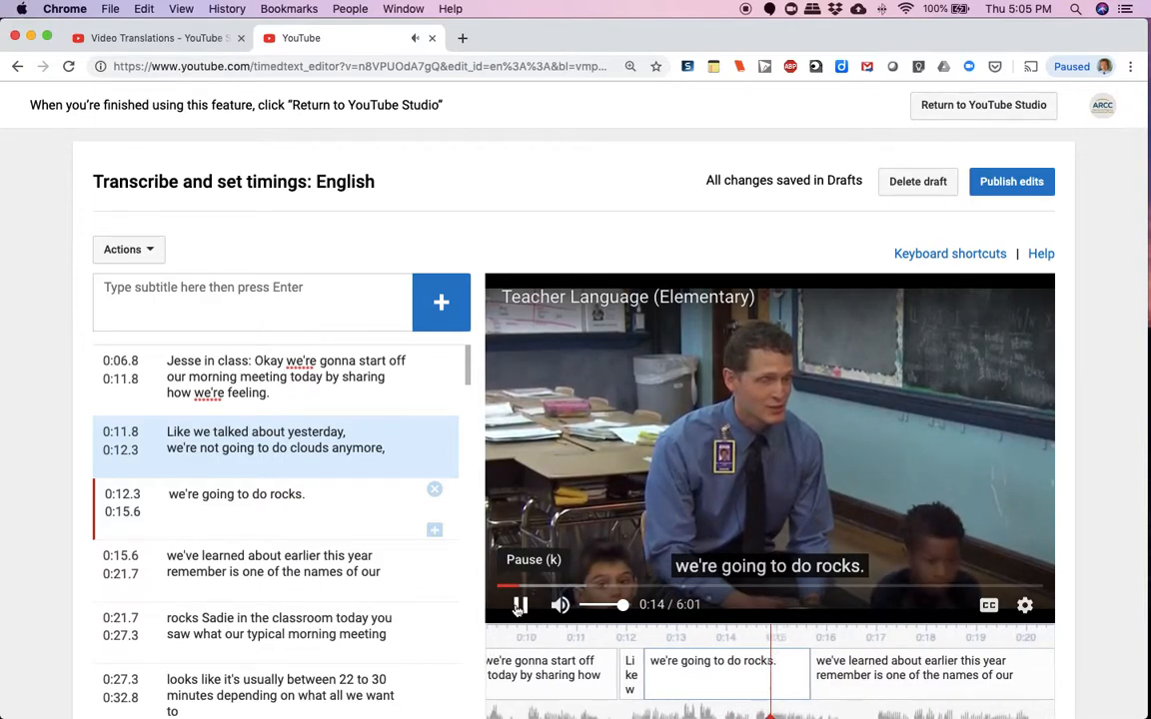
left_click(519, 607)
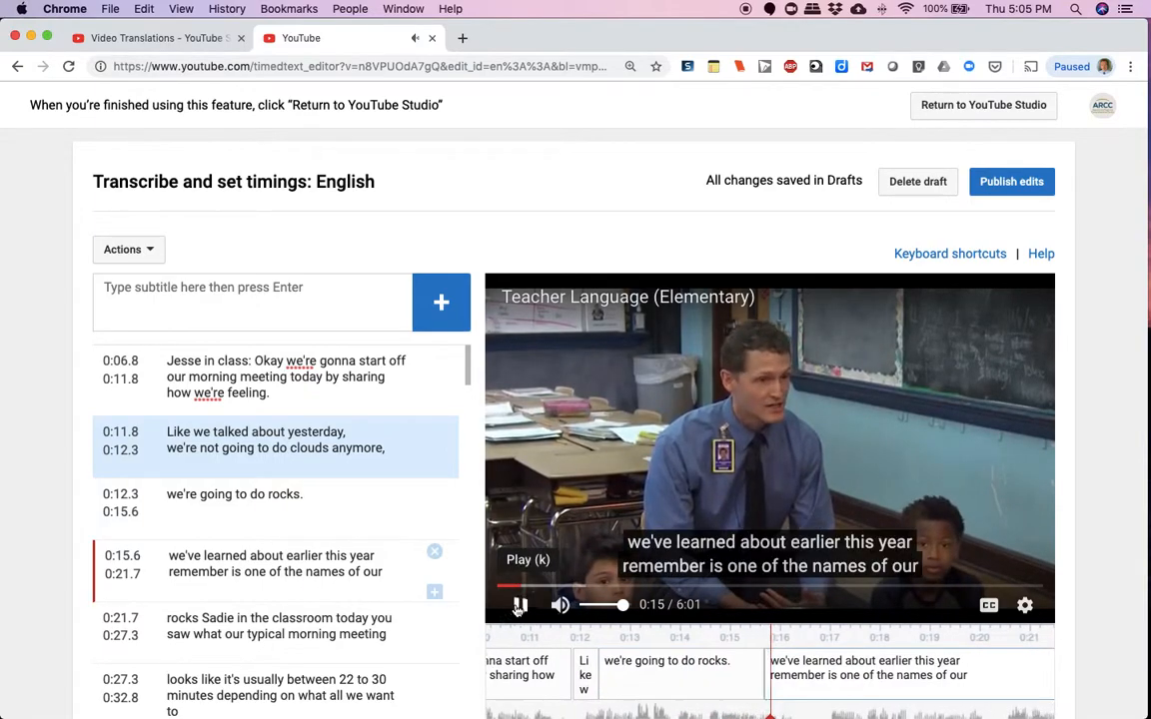
left_click_drag(591, 674, 886, 675)
left_click_drag(736, 677, 765, 676)
Extend the second subtitle line's end to 0:15.8 and set the end of "we're going to do rocks." to 0:17.0
left_click(593, 687)
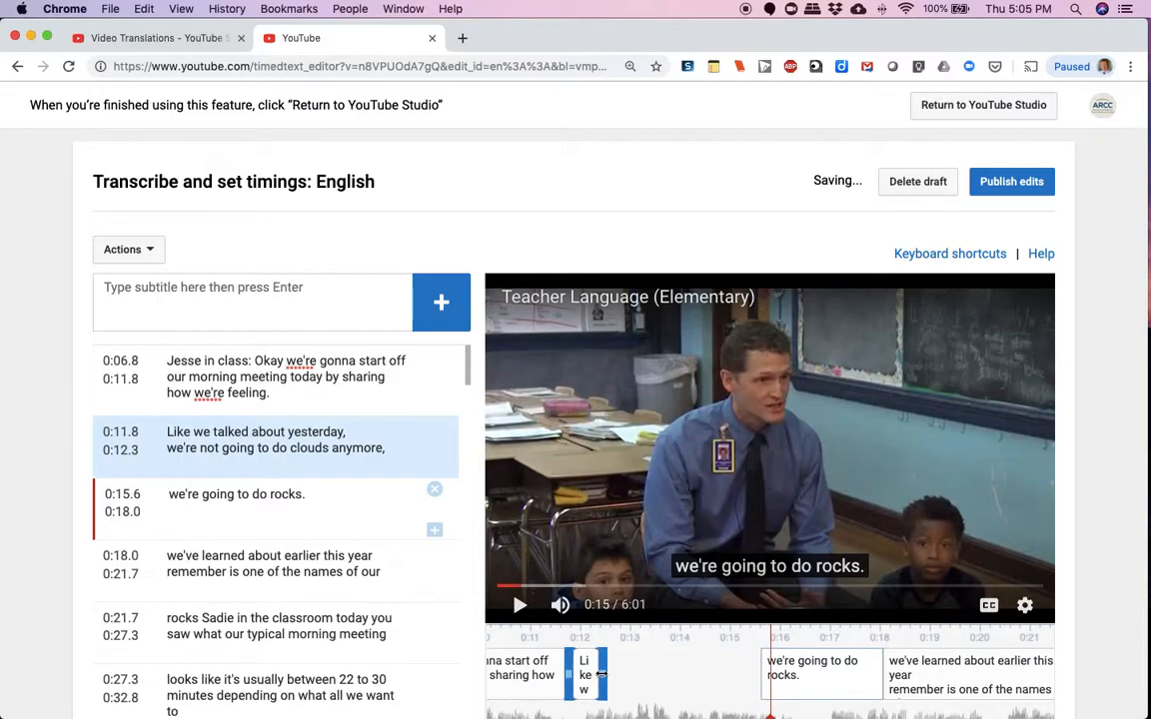
left_click_drag(601, 674, 773, 676)
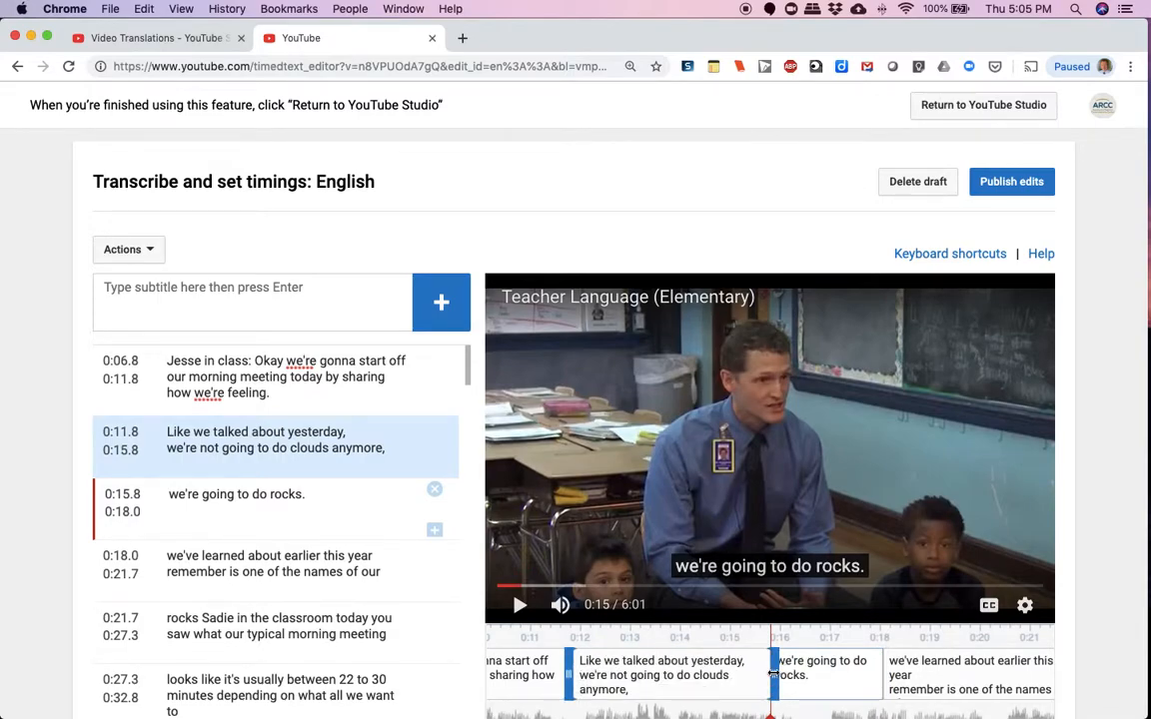
scroll(577, 518, "down", 5)
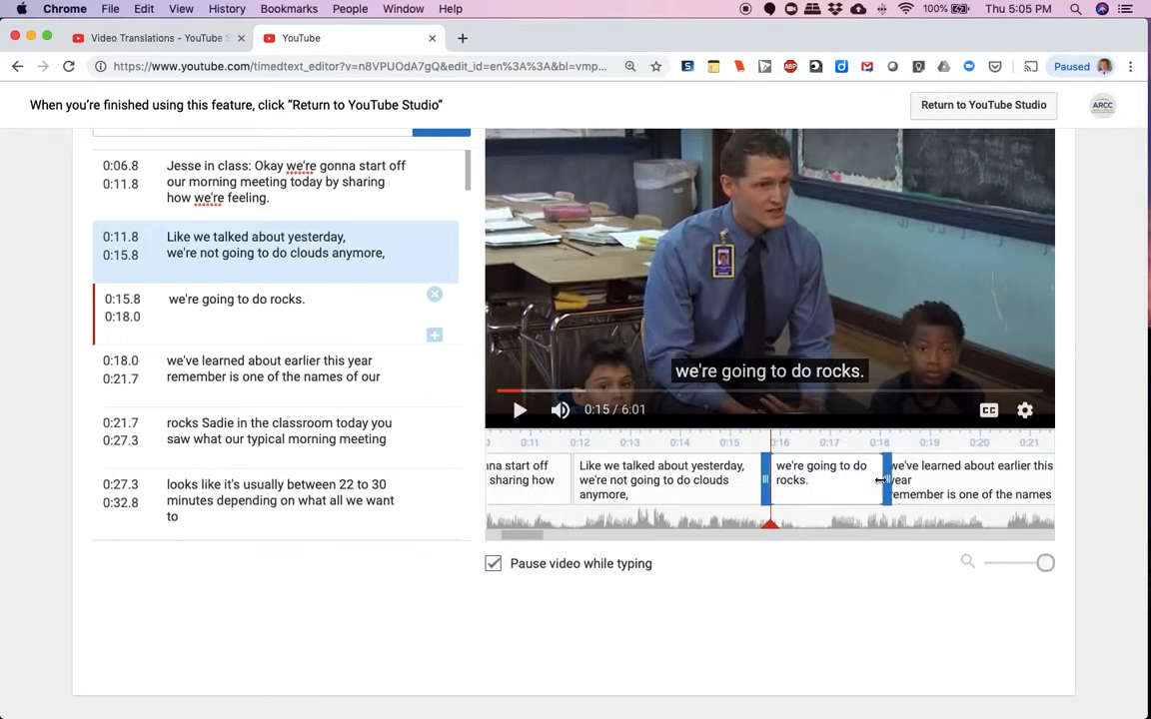
left_click_drag(885, 480, 832, 482)
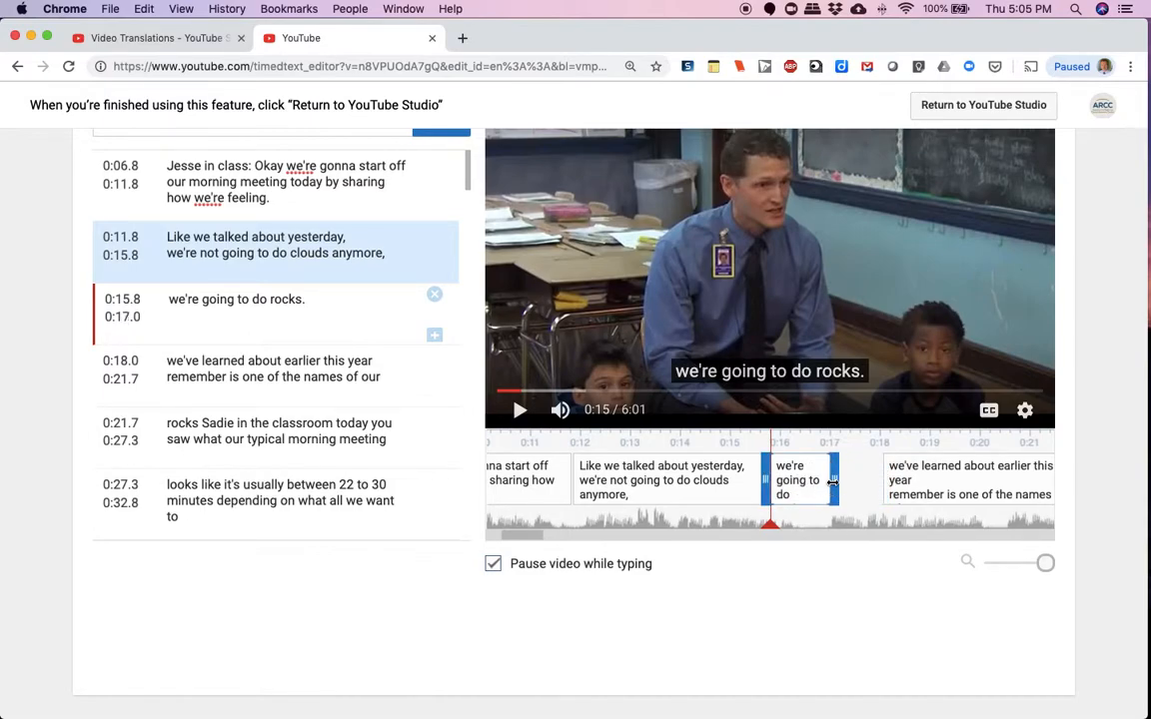
Play the video from the first subtitle line to check the corrected timing, and publish the subtitle edits
scroll(259, 176, "up", 2)
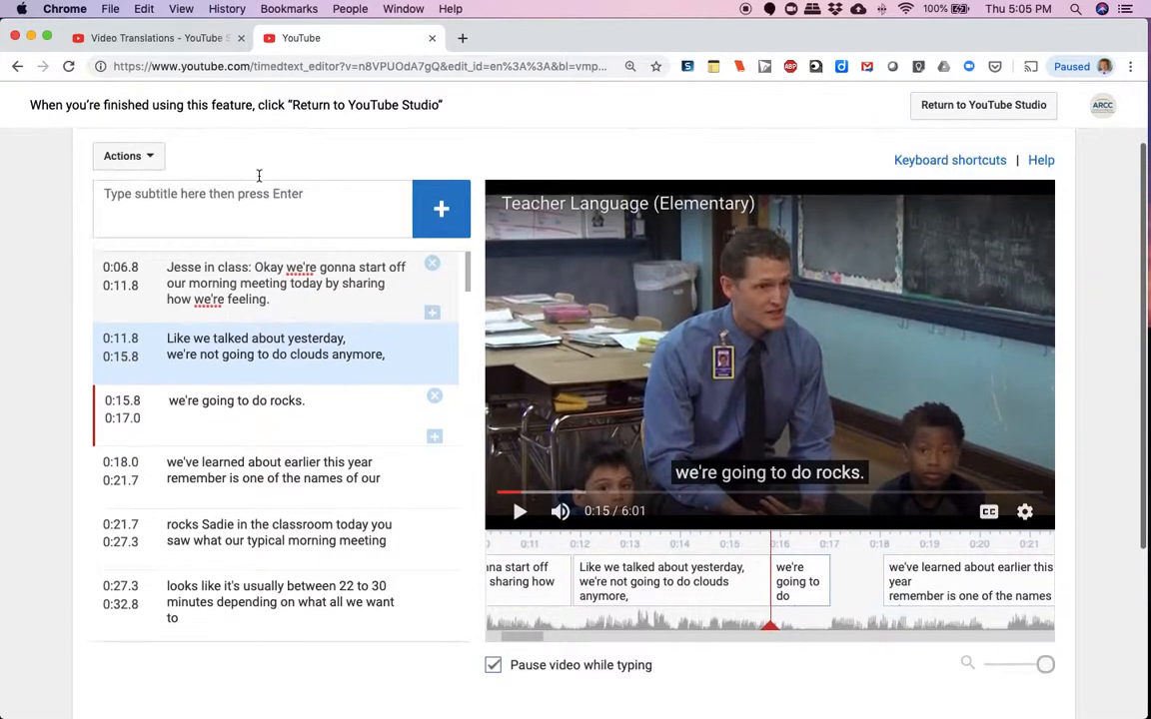
left_click(229, 296)
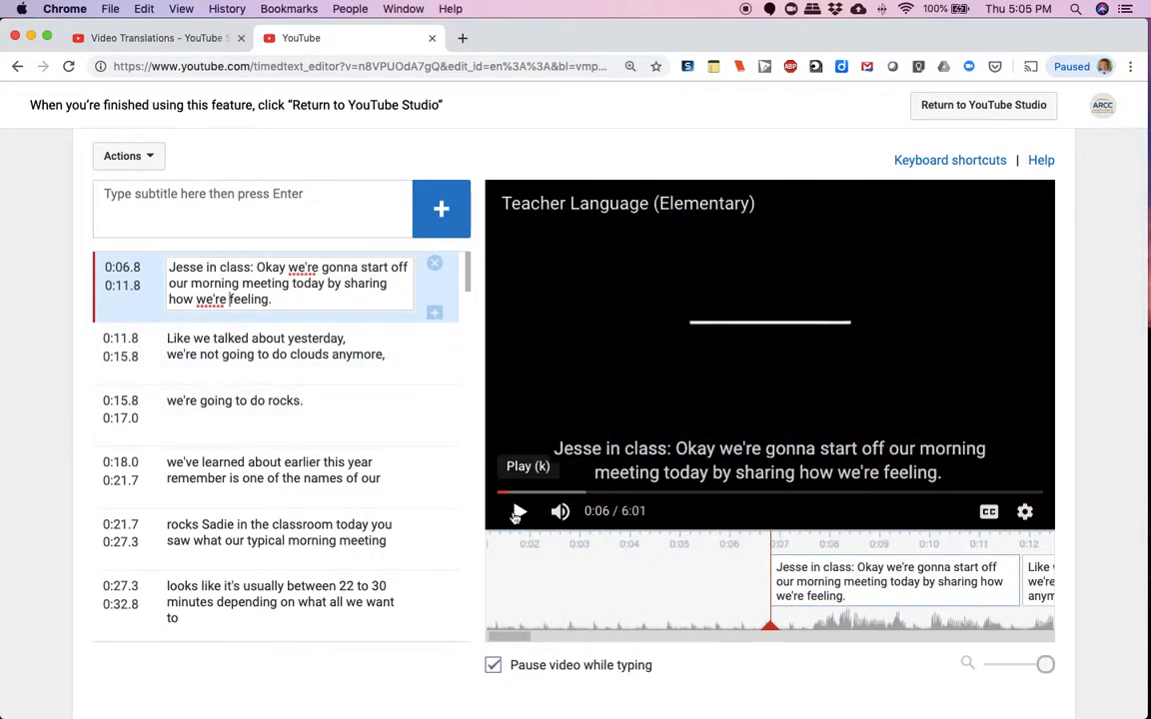
left_click(516, 510)
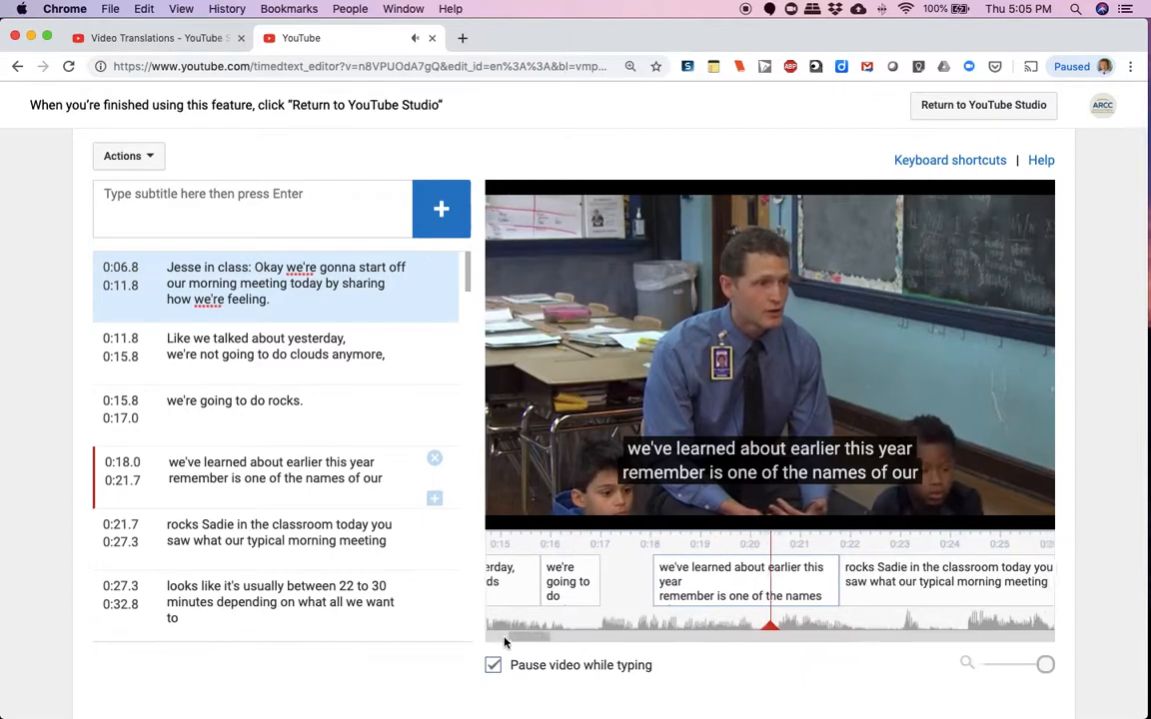
left_click(513, 513)
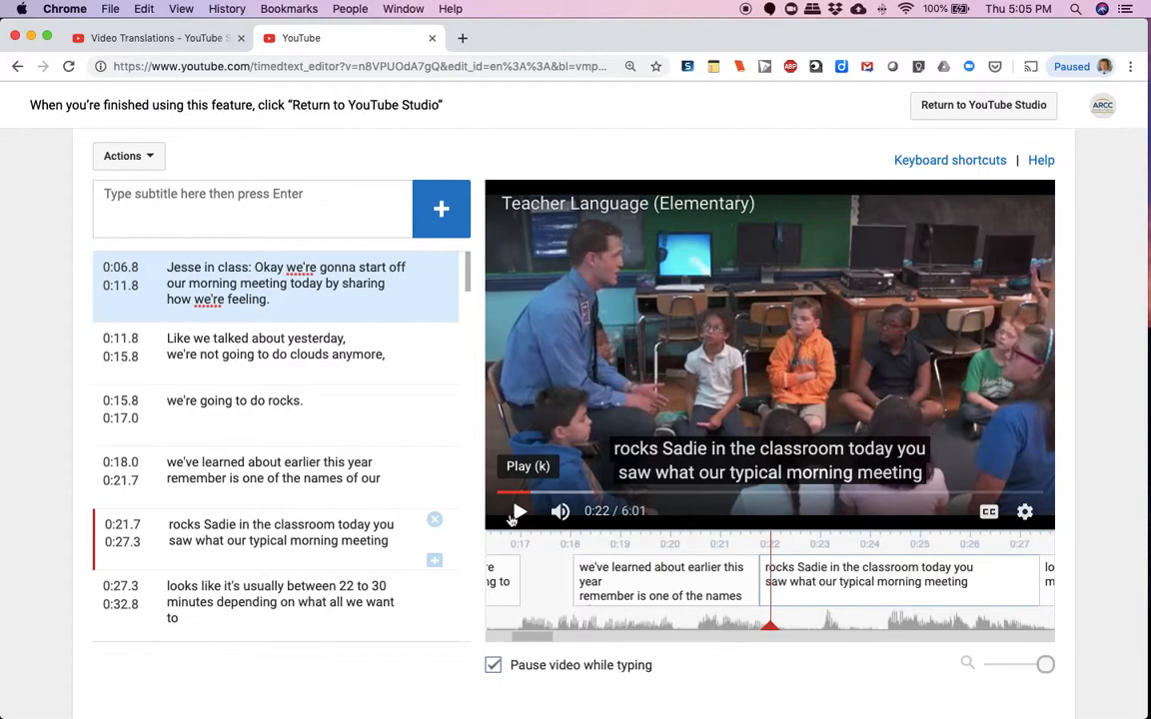
scroll(1087, 360, "up", 3)
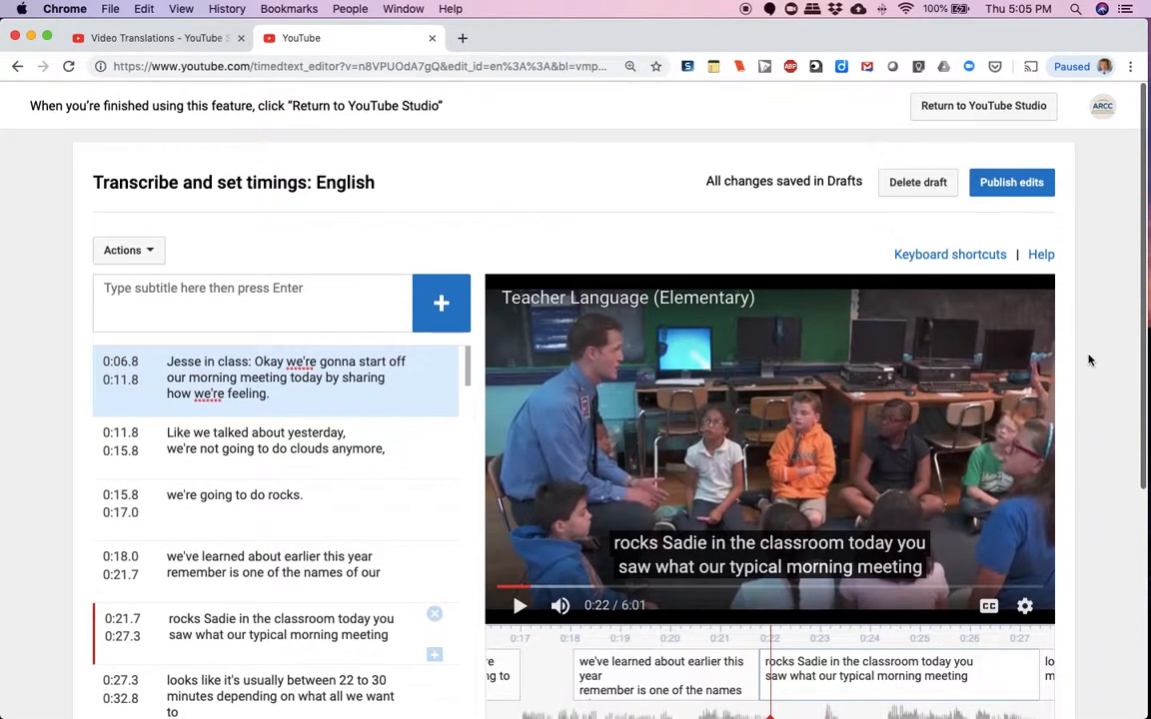
left_click(996, 183)
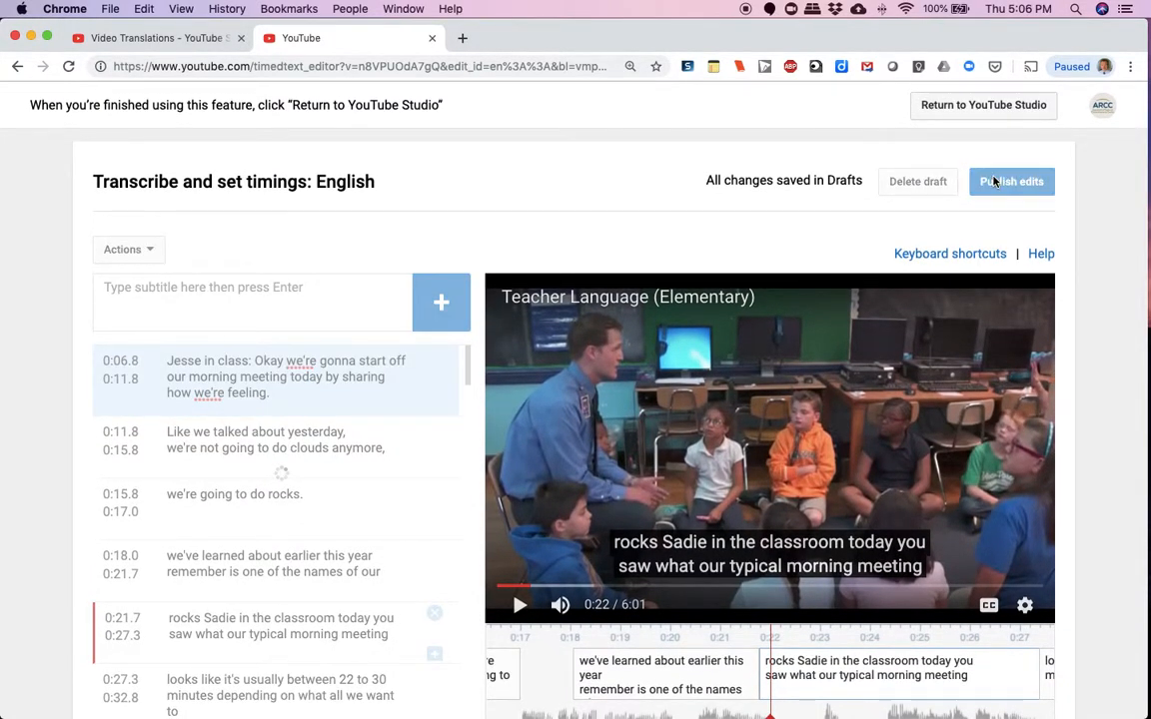